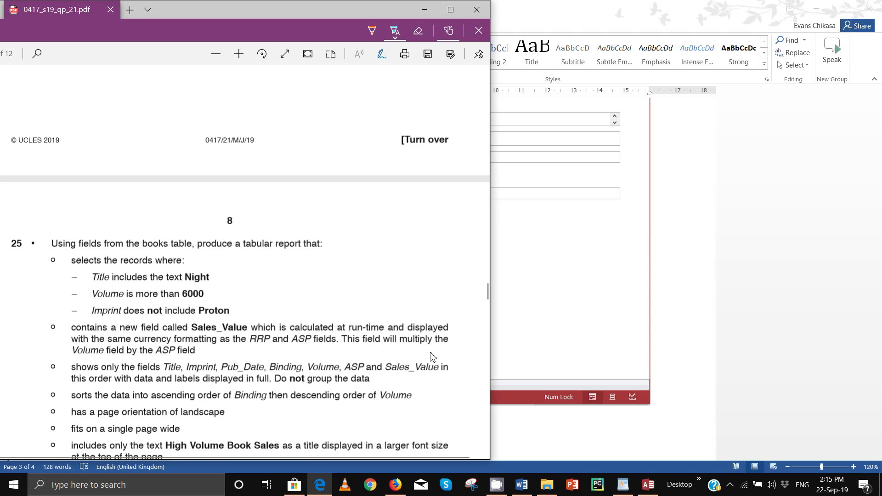
# Step: Show question 25 of the exam paper beside the June 2019 p21 Access database and collapse the Navigation Pane
pyautogui.scroll(-3, 432, 356)
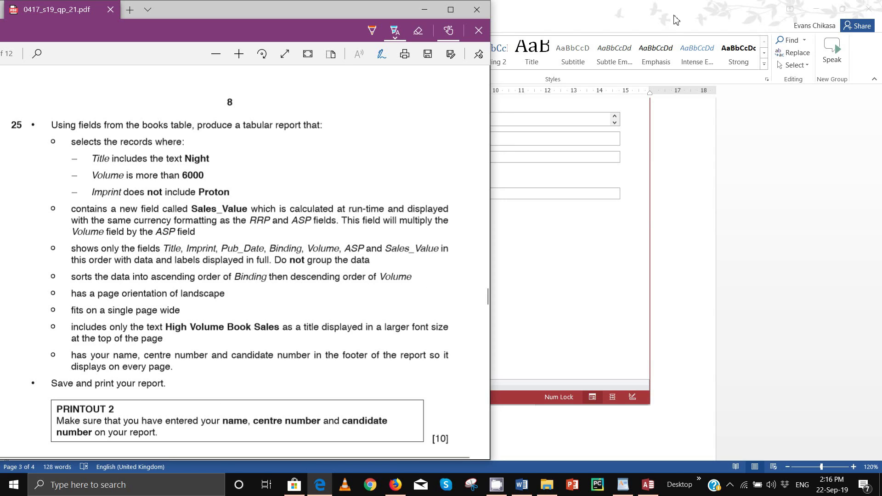
pyautogui.click(750, 19)
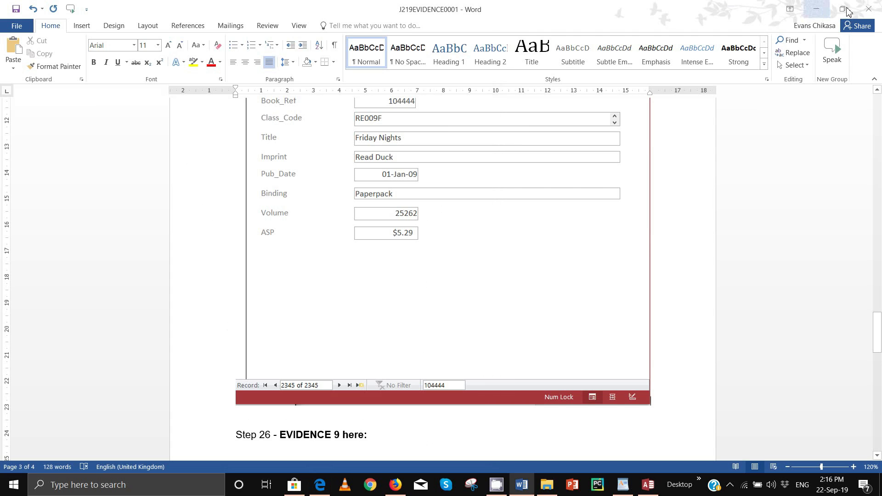
pyautogui.click(844, 9)
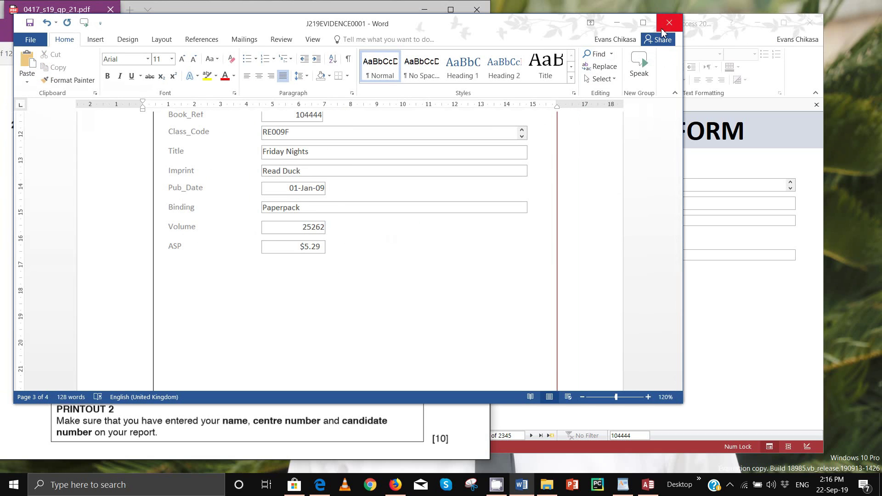
pyautogui.click(644, 23)
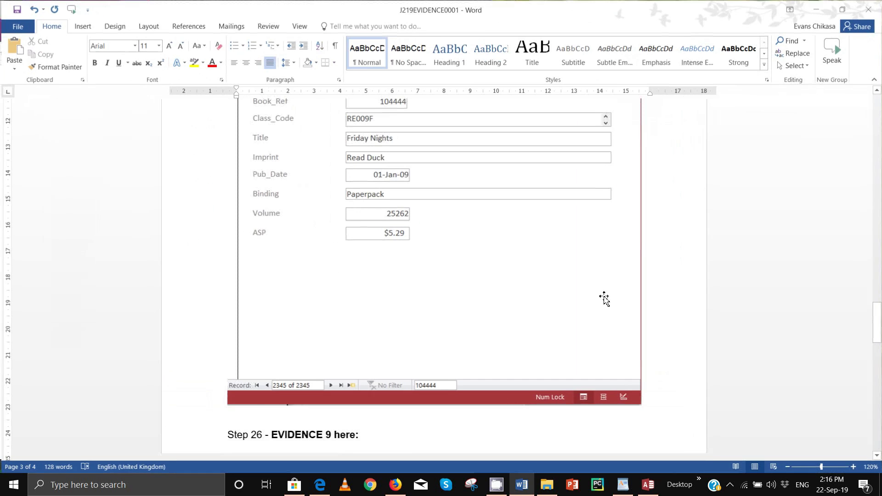
pyautogui.click(644, 486)
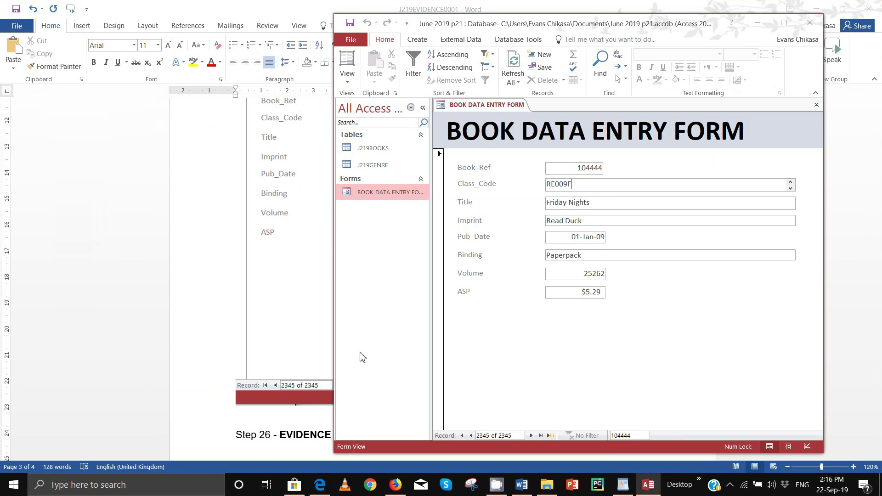
pyautogui.click(320, 485)
pyautogui.click(637, 19)
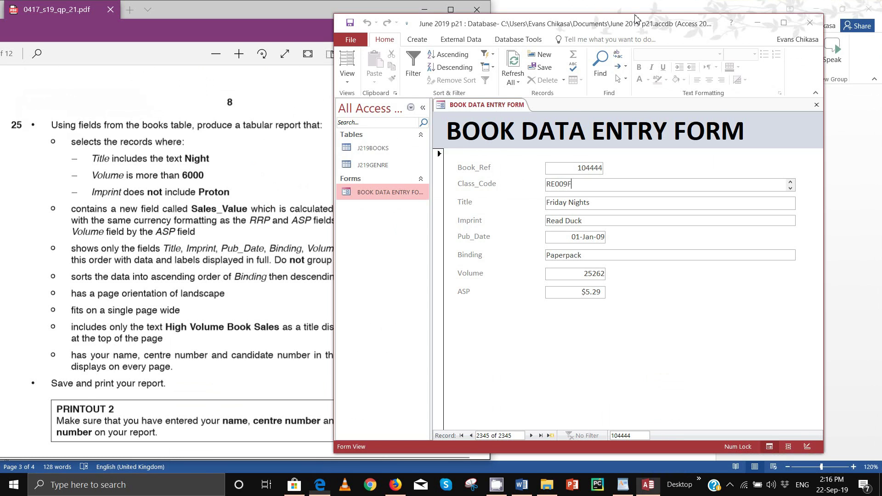
pyautogui.moveTo(636, 19); pyautogui.dragTo(711, 21)
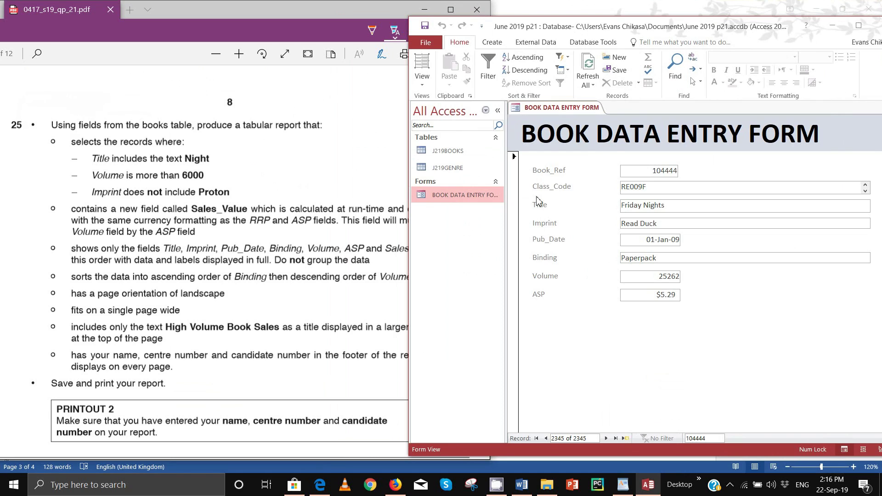
pyautogui.click(497, 111)
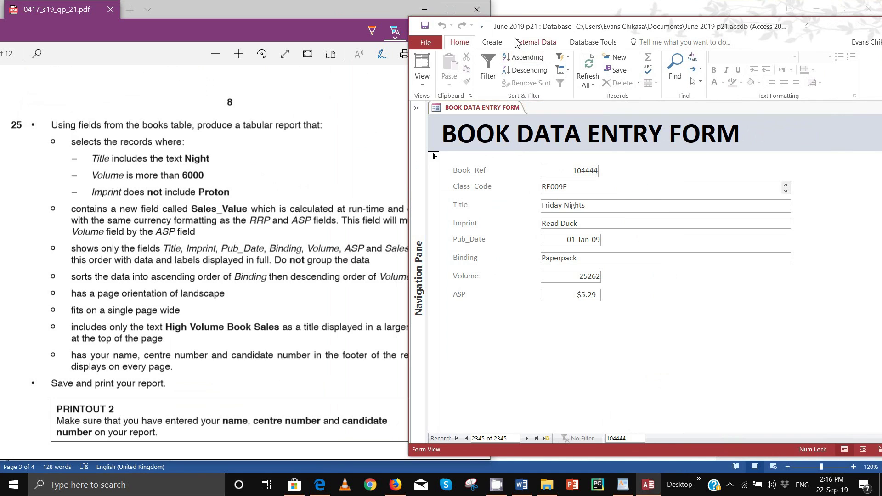
pyautogui.moveTo(529, 23); pyautogui.dragTo(589, 29)
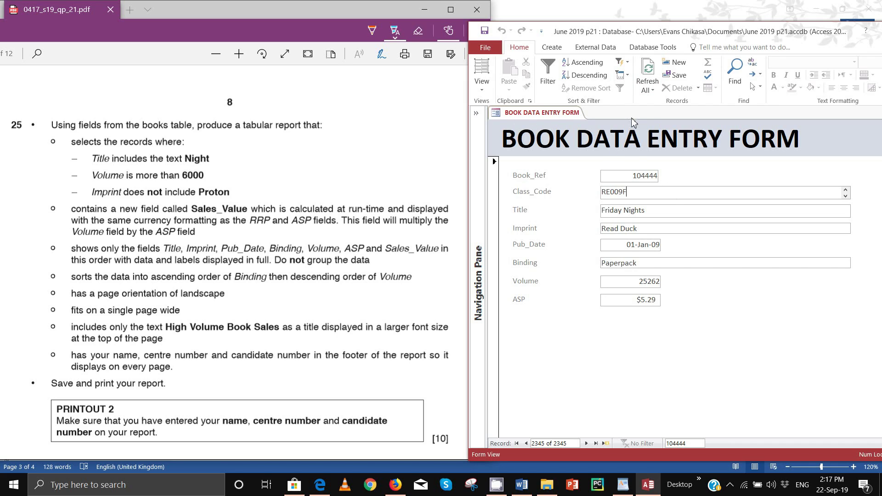
# Step: Close the book data entry form and create a new query in Design view with the J219BOOKS table
pyautogui.rightClick(546, 115)
pyautogui.click(578, 136)
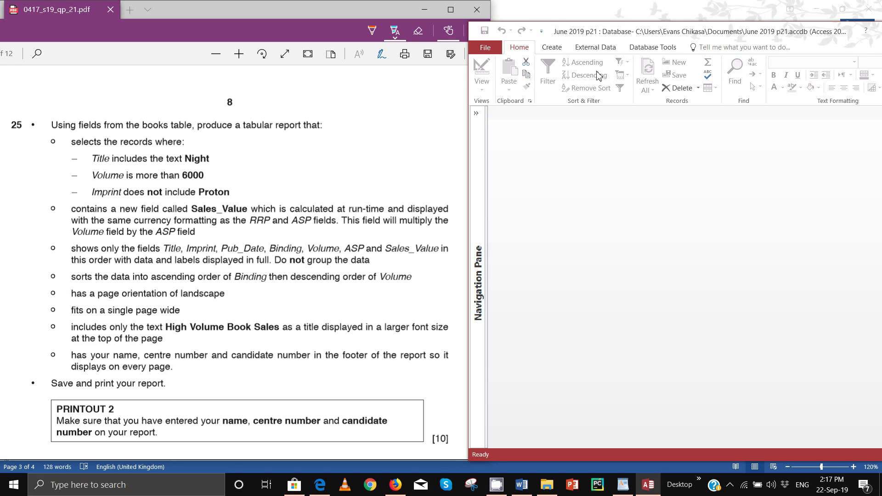
pyautogui.click(553, 48)
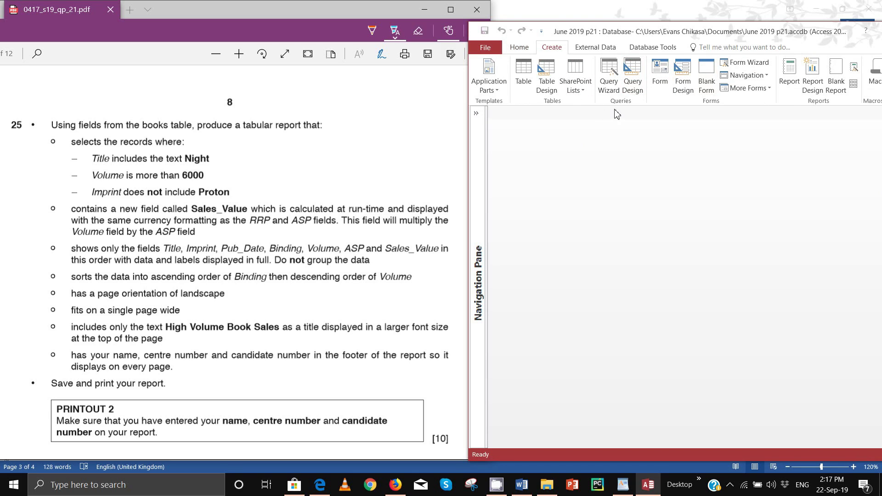
pyautogui.click(629, 88)
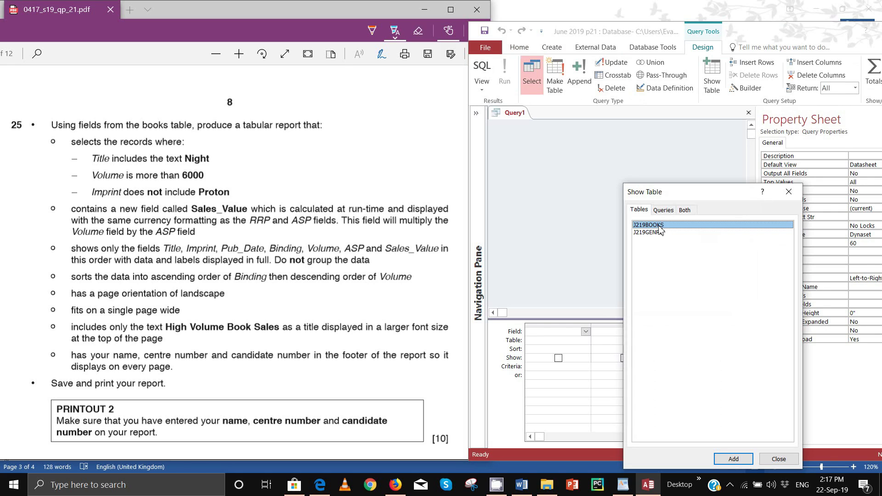
pyautogui.click(733, 459)
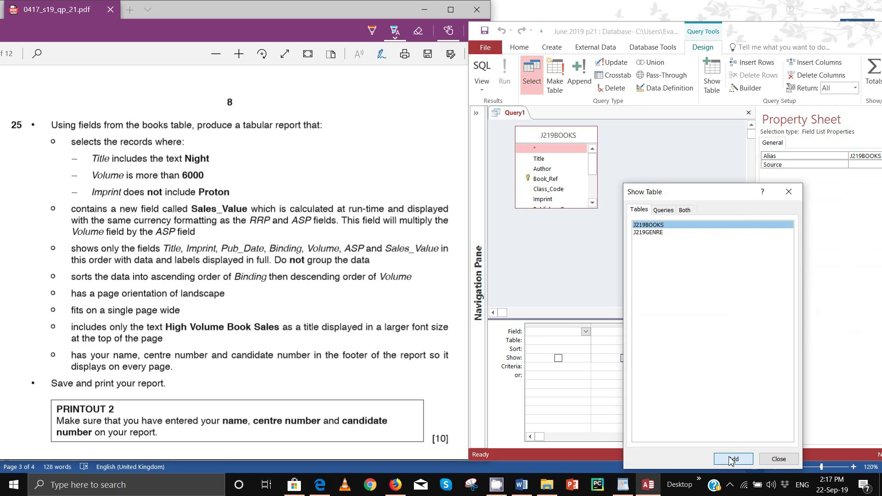
pyautogui.click(779, 459)
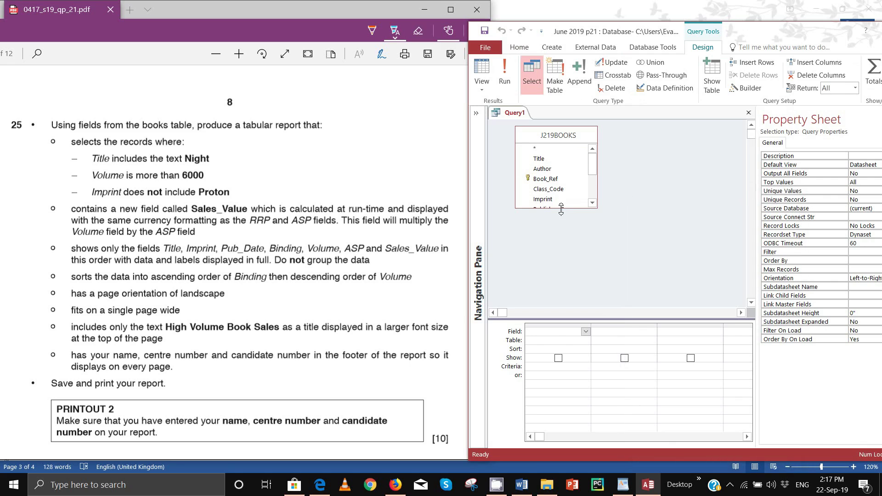
# Step: Enlarge the J219BOOKS field list in the query so that every field down to Pub_Date fits
pyautogui.moveTo(561, 208); pyautogui.dragTo(575, 274)
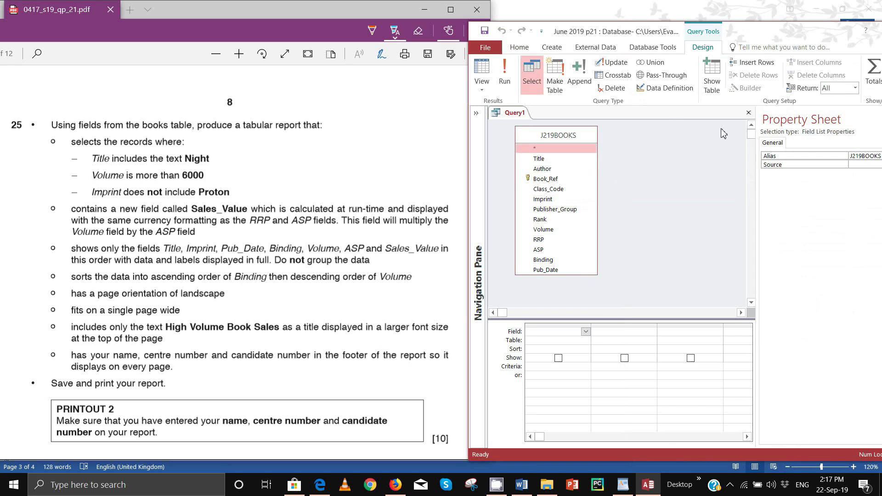
pyautogui.click(568, 279)
pyautogui.moveTo(570, 275); pyautogui.dragTo(571, 290)
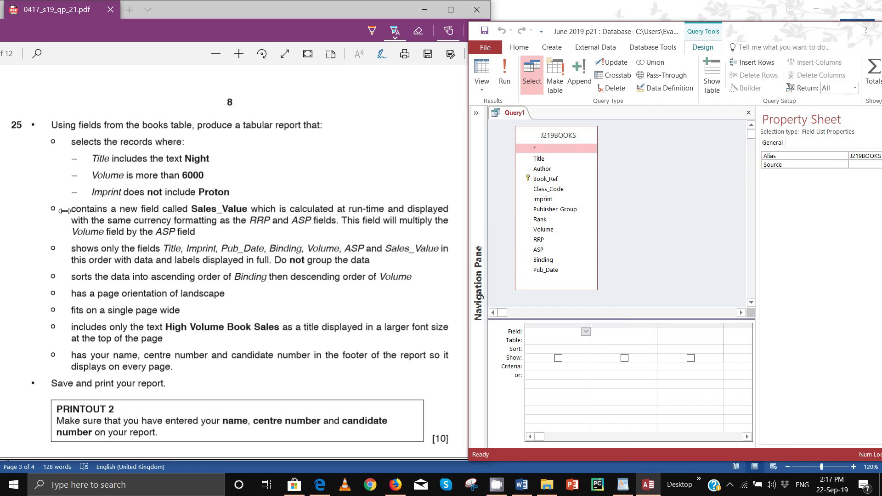
# Step: Highlight the exam paper's field-order requirement in blue and add Title, Imprint, Pub_Date, Binding, Volume and ASP to the query in that order
pyautogui.moveTo(71, 244); pyautogui.dragTo(379, 263)
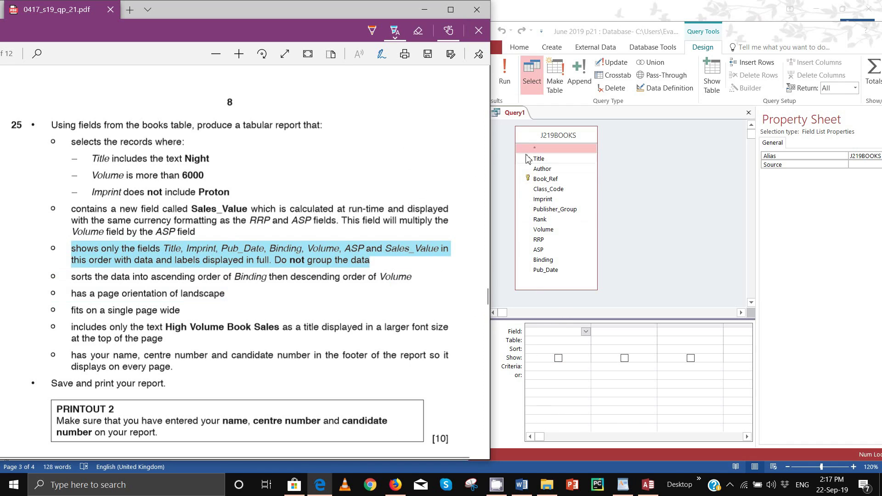
pyautogui.doubleClick(556, 158)
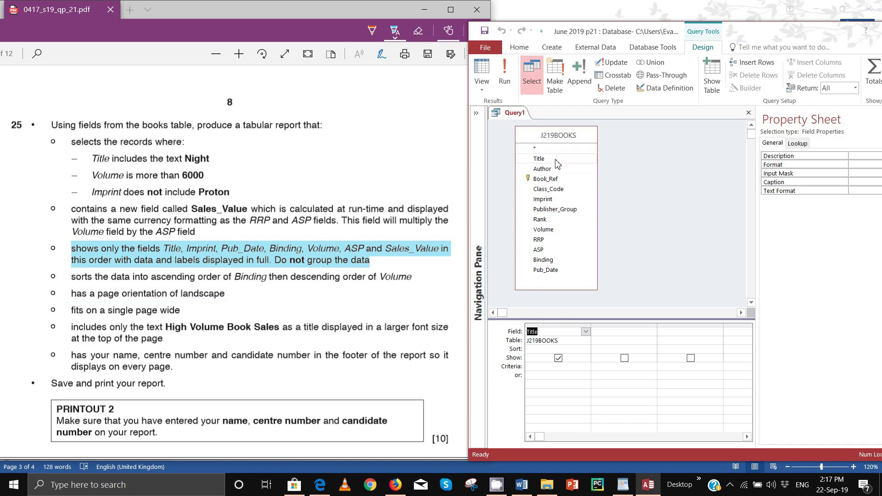
pyautogui.doubleClick(562, 204)
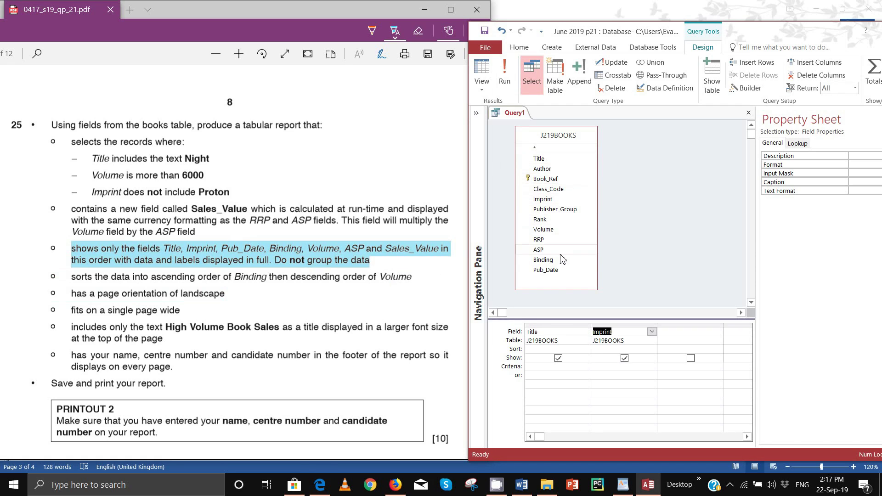
pyautogui.doubleClick(553, 271)
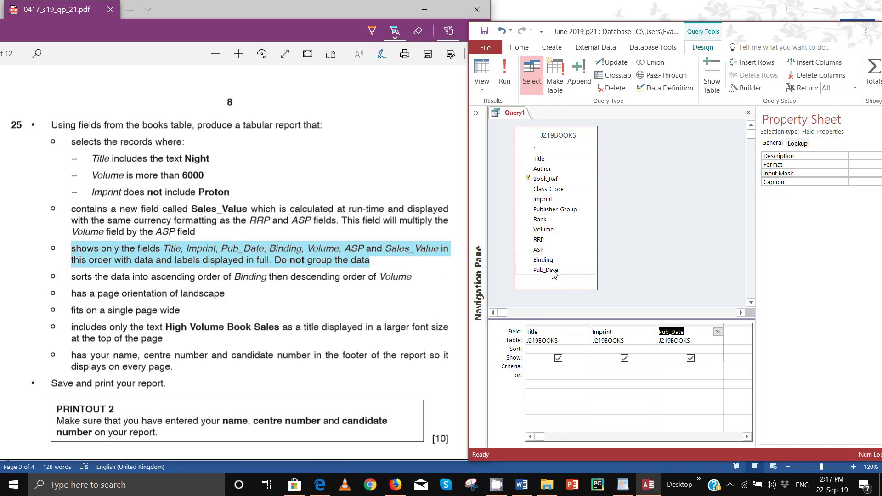
pyautogui.doubleClick(551, 259)
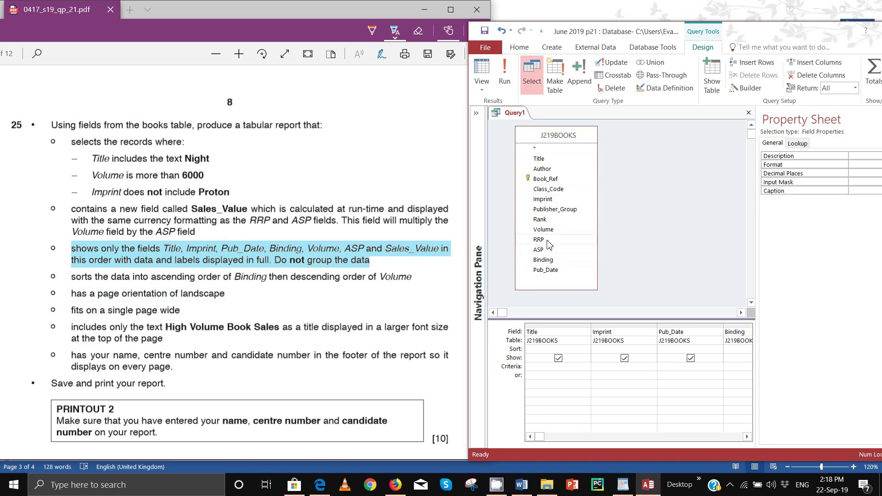
pyautogui.doubleClick(542, 250)
# Step: Highlight the requirement about the calculated Sales_Value field in question 25 in green
pyautogui.click(438, 248)
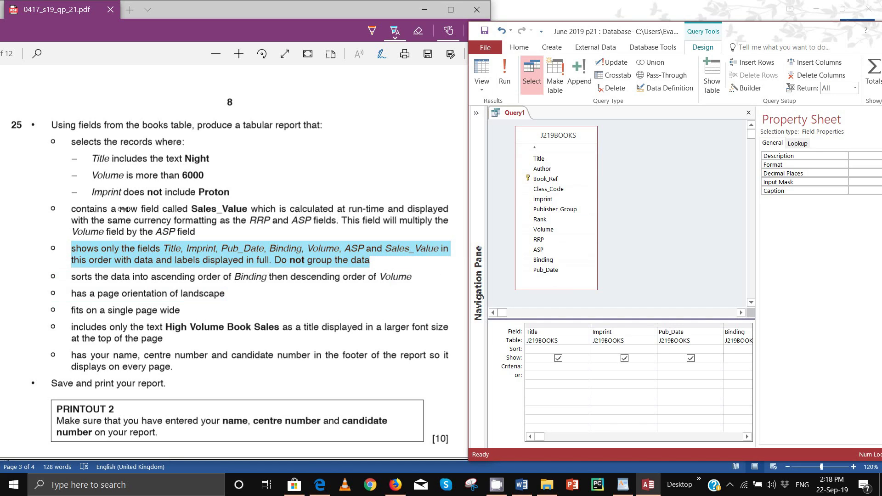
pyautogui.click(73, 212)
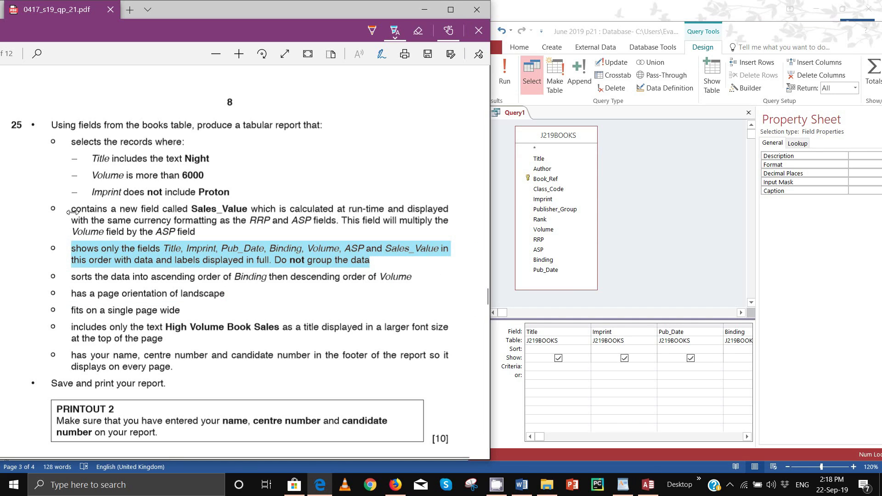
pyautogui.moveTo(72, 212)
pyautogui.mouseDown()
pyautogui.moveTo(87, 230)
pyautogui.moveTo(195, 231)
pyautogui.mouseUp()
pyautogui.click(395, 32)
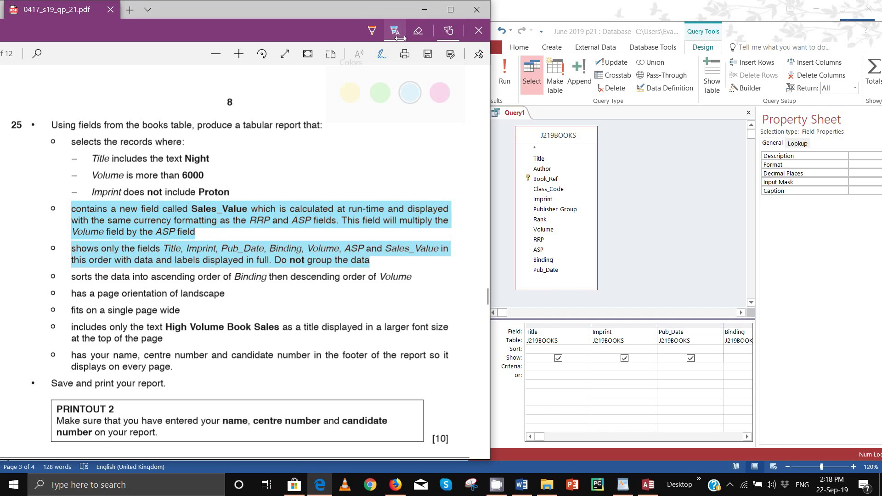
pyautogui.click(380, 92)
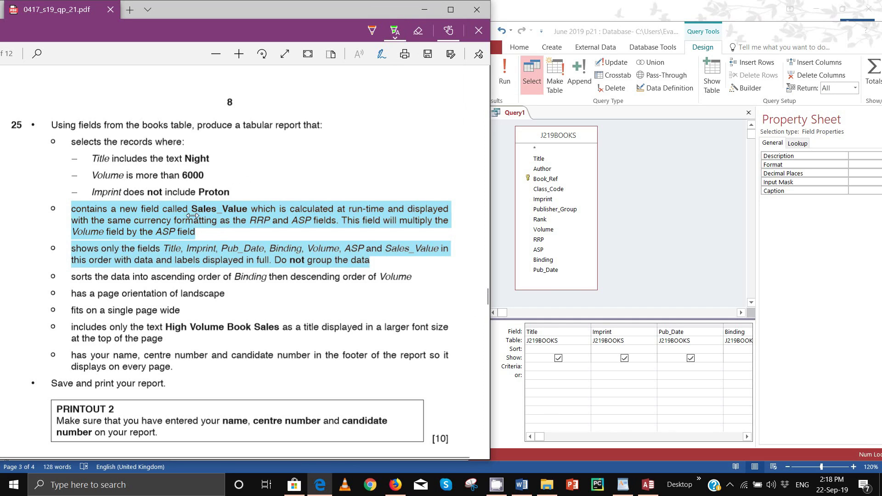
pyautogui.moveTo(72, 208); pyautogui.dragTo(195, 233)
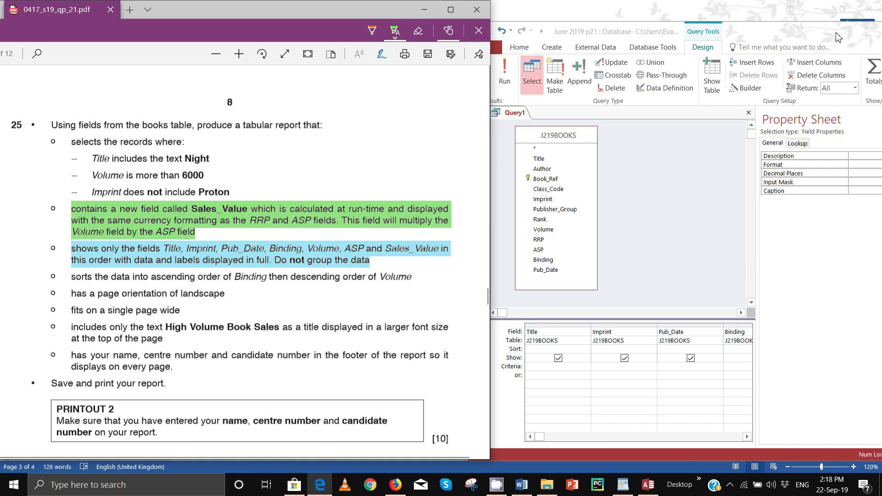
# Step: Close the Property Sheet beside the query design and maximize the Access window
pyautogui.moveTo(829, 37); pyautogui.dragTo(670, 32)
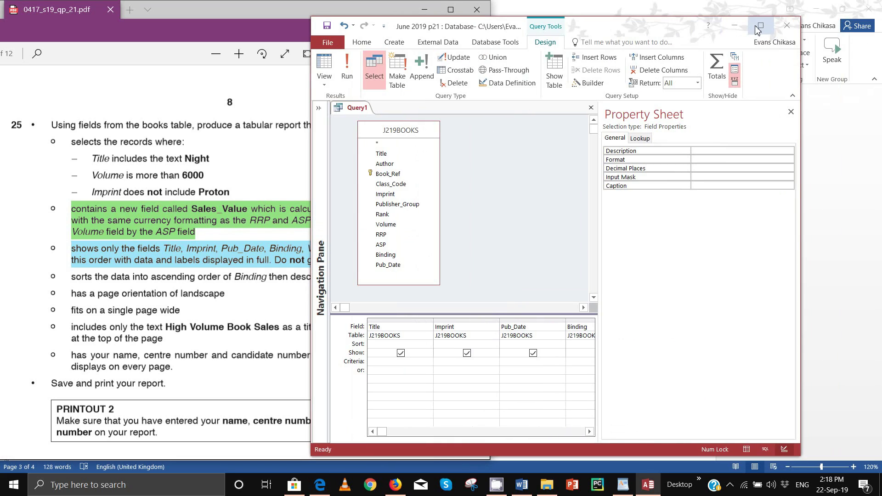
pyautogui.click(791, 112)
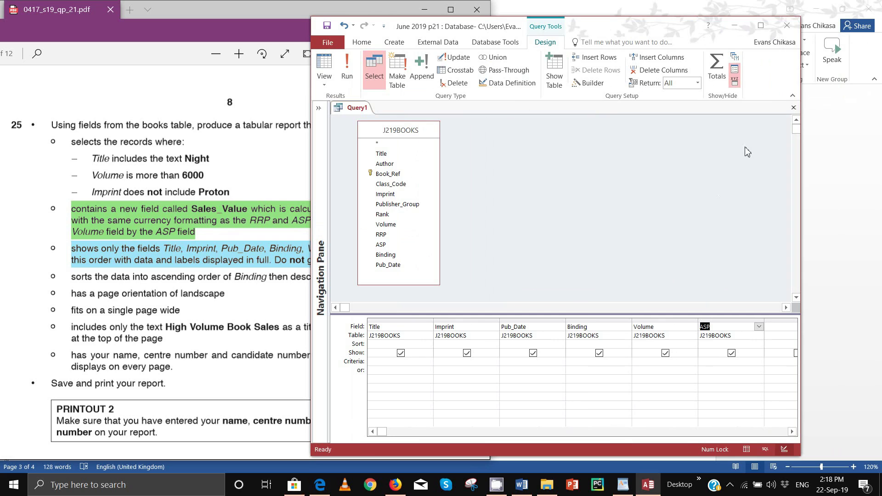
pyautogui.click(235, 318)
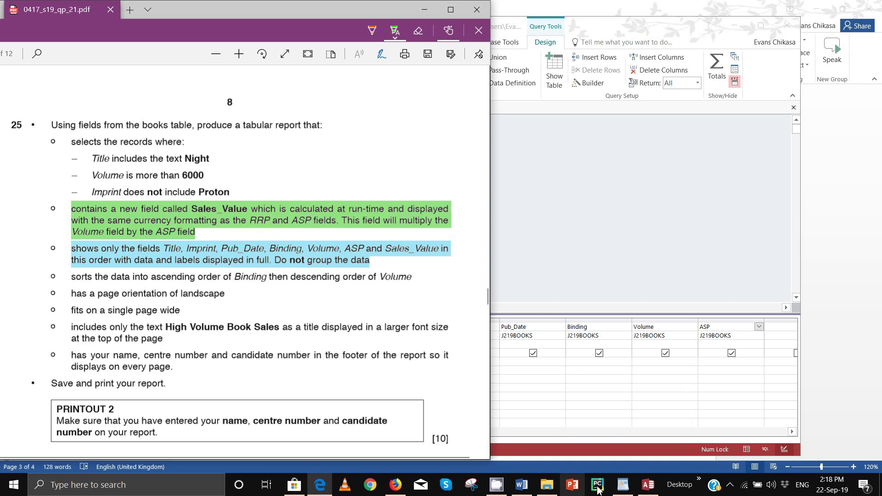
pyautogui.moveTo(652, 493)
pyautogui.moveTo(554, 483)
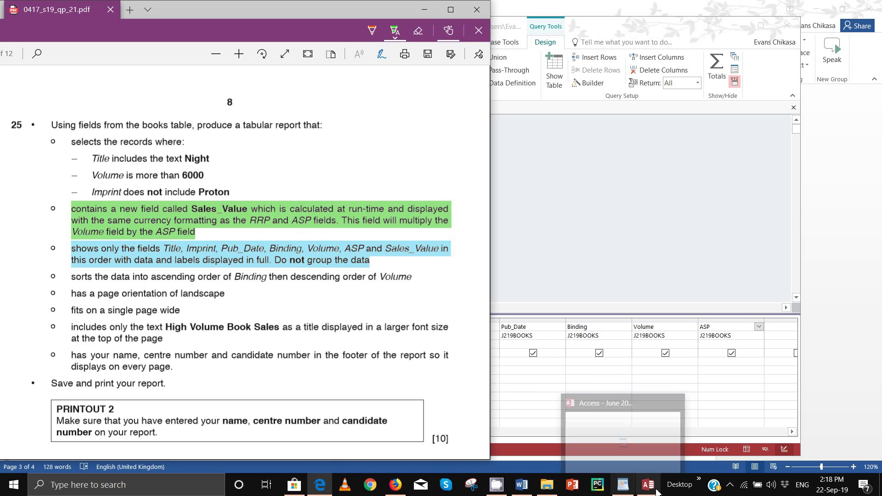
pyautogui.click(657, 450)
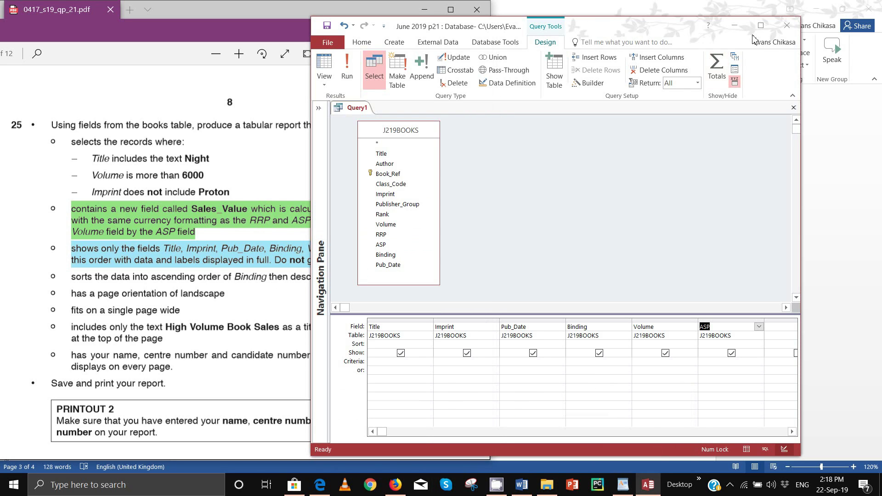
pyautogui.click(762, 26)
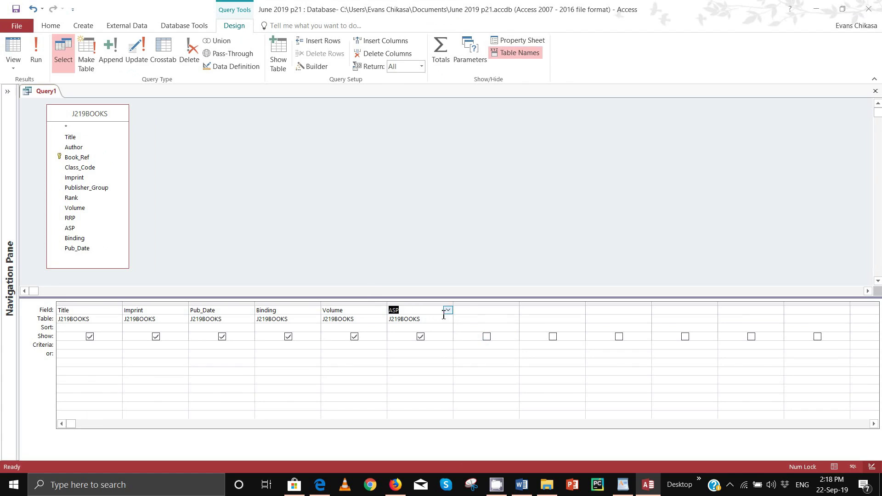
# Step: Widen the first empty query column and add the calculated field Sales_Value: [Volume]*[ASP], consulting question 25 of the exam paper
pyautogui.moveTo(520, 303); pyautogui.dragTo(652, 307)
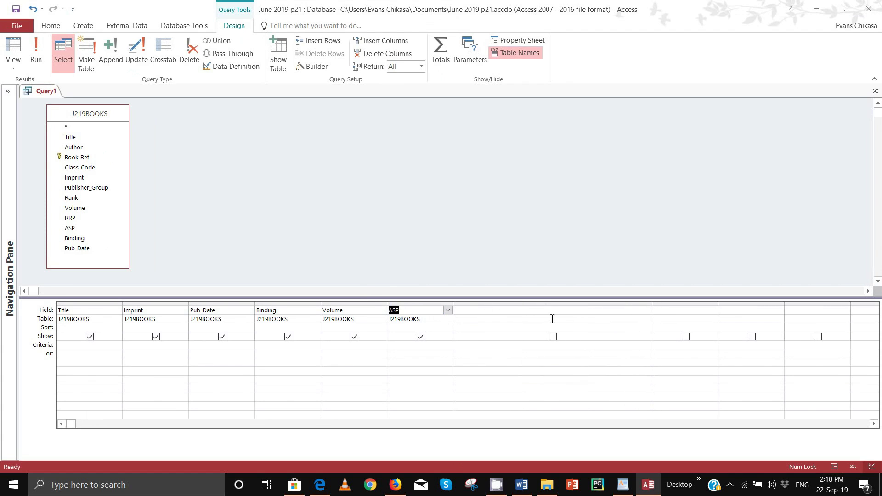
pyautogui.click(538, 314)
pyautogui.click(319, 484)
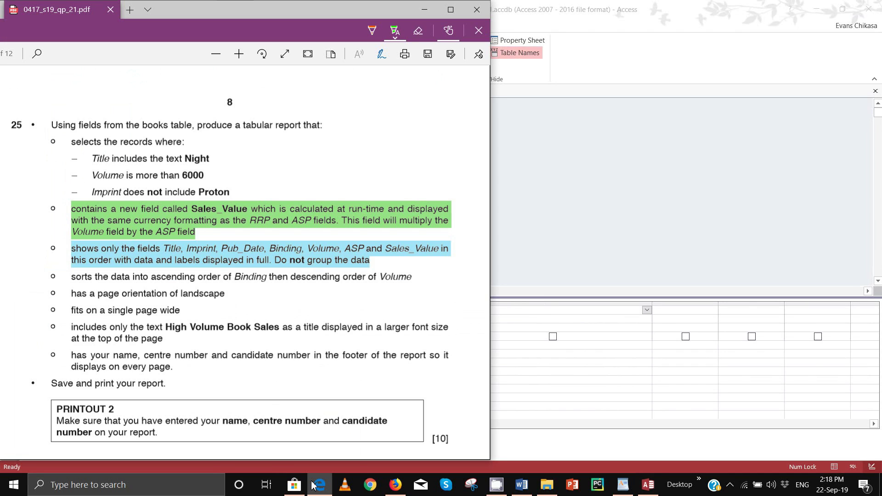
pyautogui.click(319, 483)
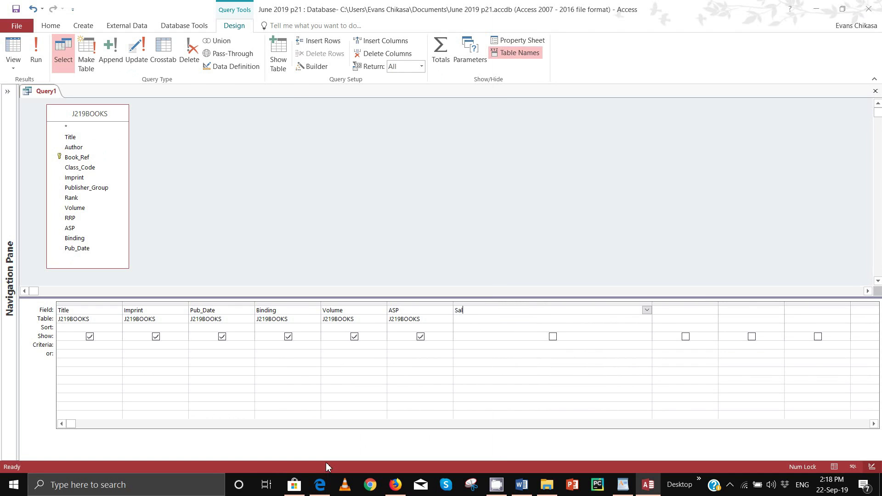
pyautogui.write('Sales_Value')
pyautogui.write(': [Volume]*[ASP]')
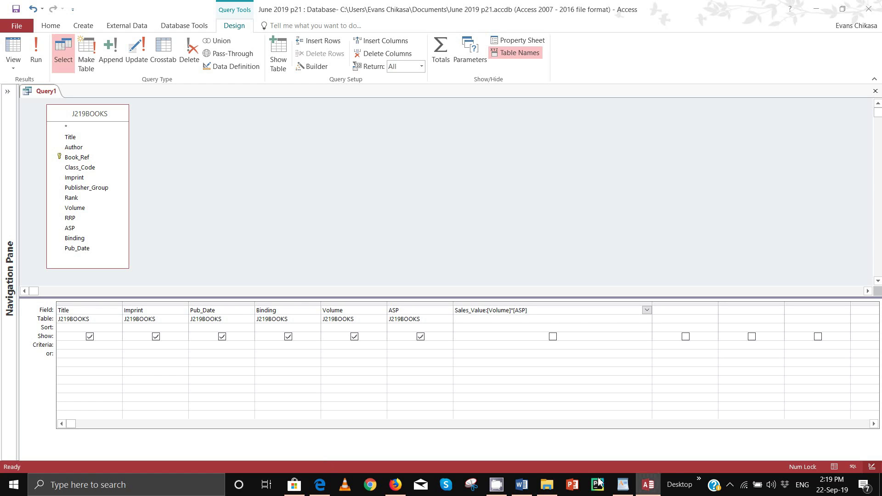
pyautogui.click(496, 369)
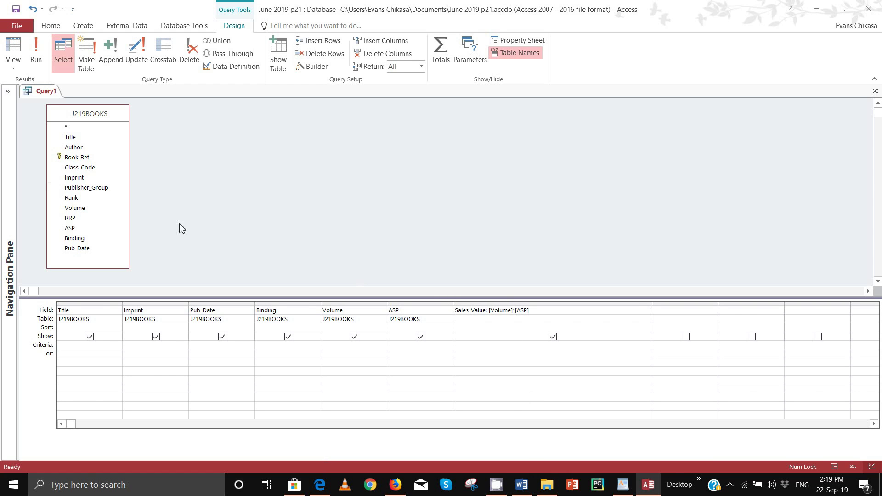
# Step: Run the query to check the calculated Sales_Value results, and return to the query design
pyautogui.click(35, 72)
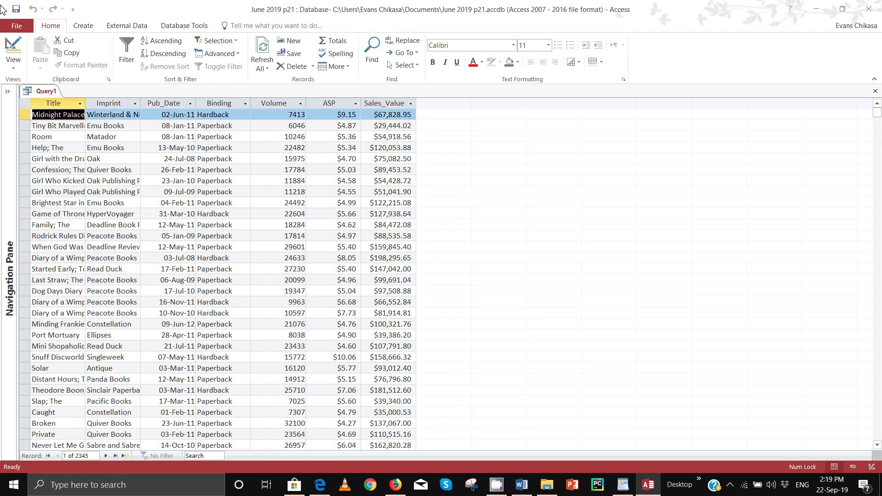
pyautogui.click(14, 64)
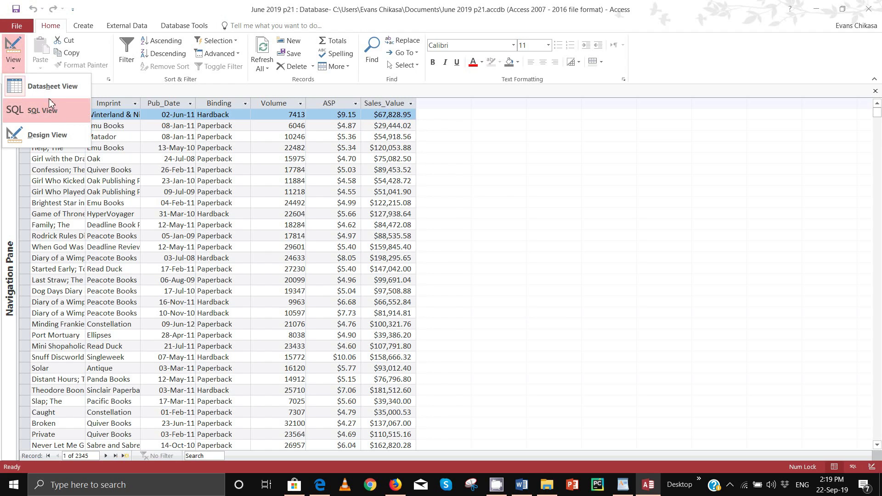
pyautogui.click(59, 134)
# Step: Set the Sales_Value field's format to Currency with 2 decimal places
pyautogui.rightClick(508, 321)
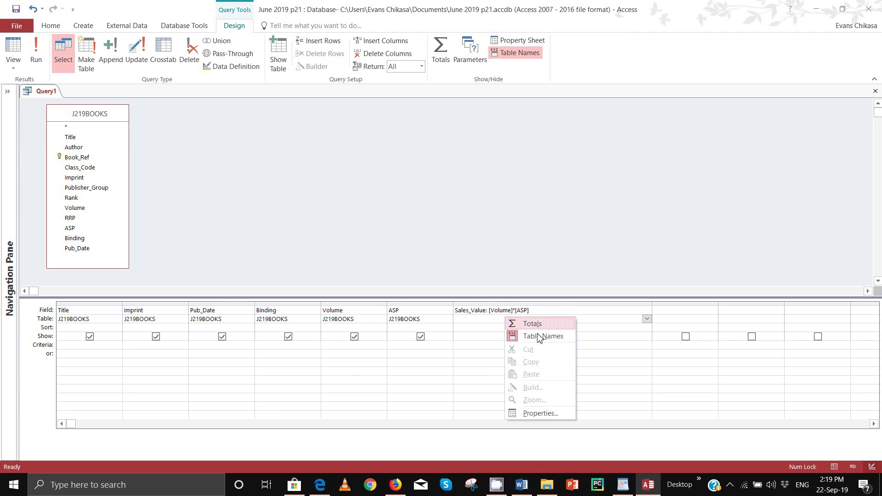
pyautogui.click(540, 413)
pyautogui.click(800, 143)
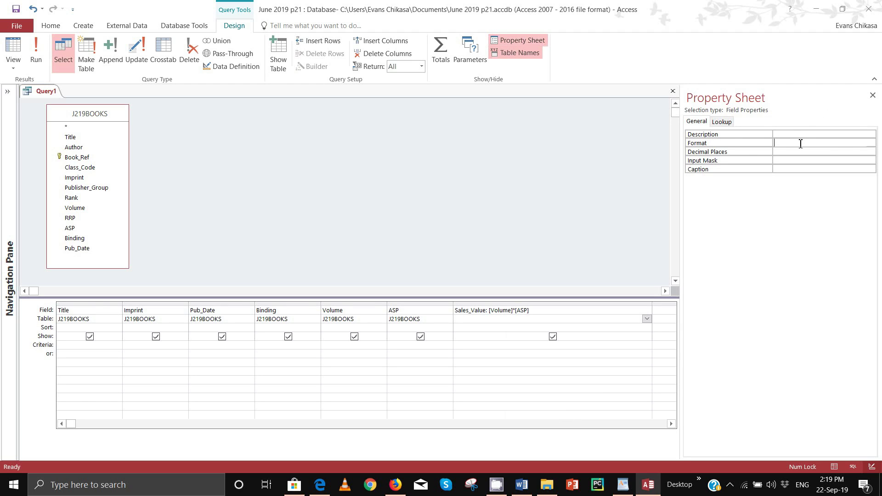
pyautogui.click(871, 143)
pyautogui.click(815, 161)
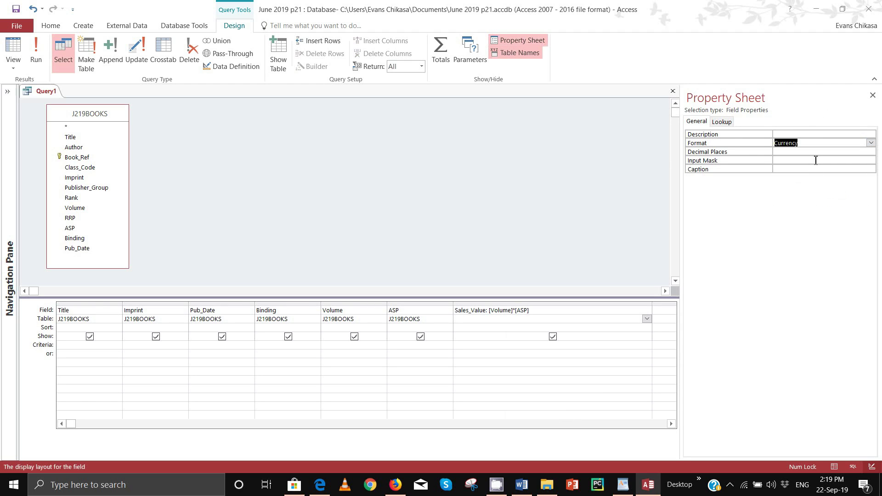
pyautogui.click(804, 152)
pyautogui.click(870, 152)
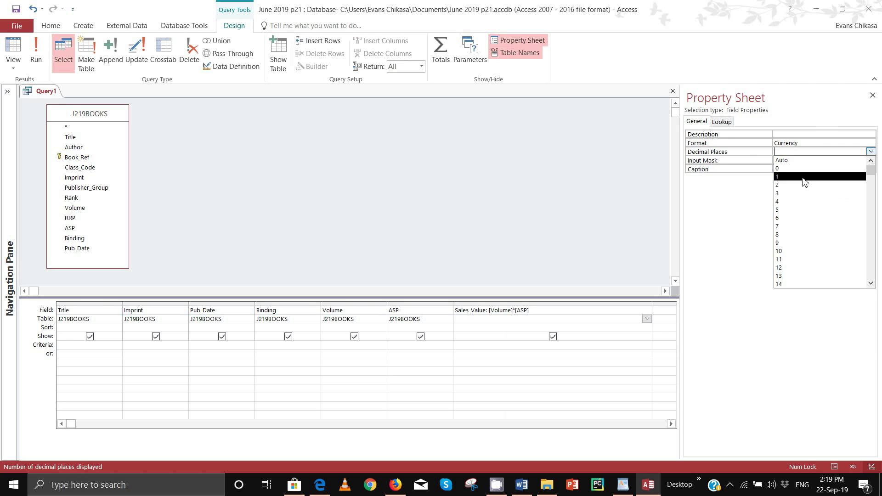
pyautogui.click(804, 185)
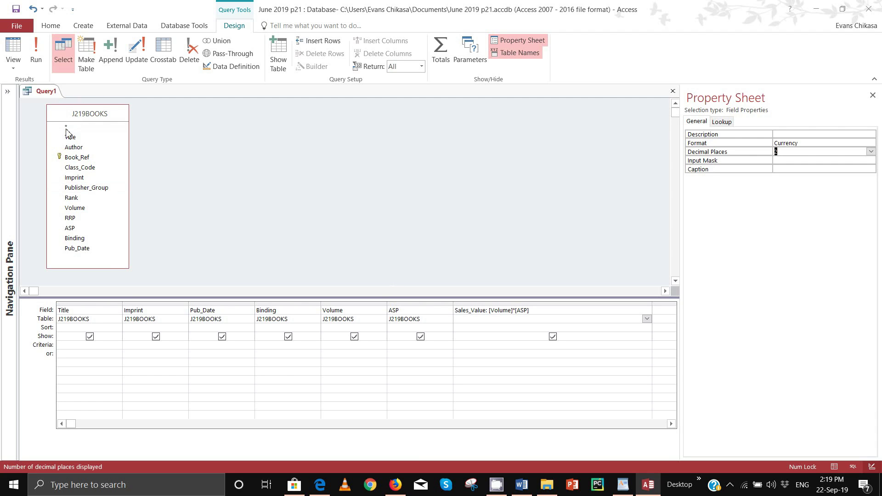
# Step: Highlight the Title requirement in the exam paper in green and set the query's Title criterion to *Night*
pyautogui.click(319, 488)
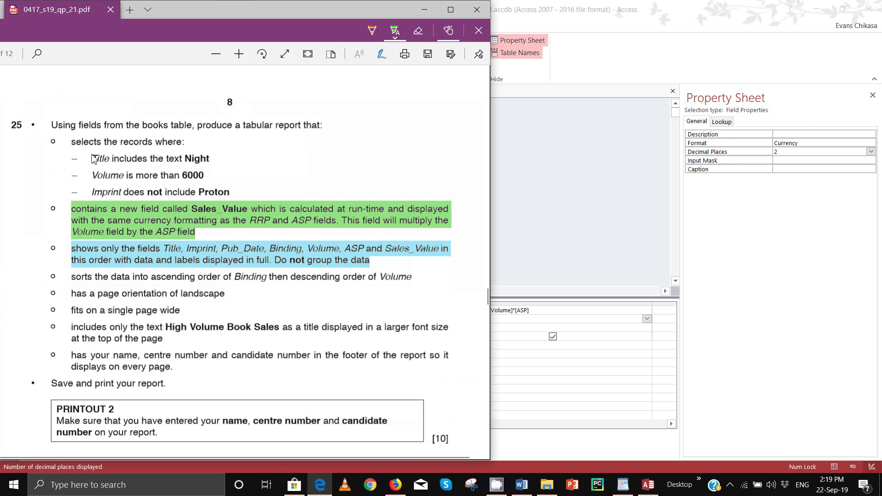
pyautogui.moveTo(93, 158); pyautogui.dragTo(208, 158)
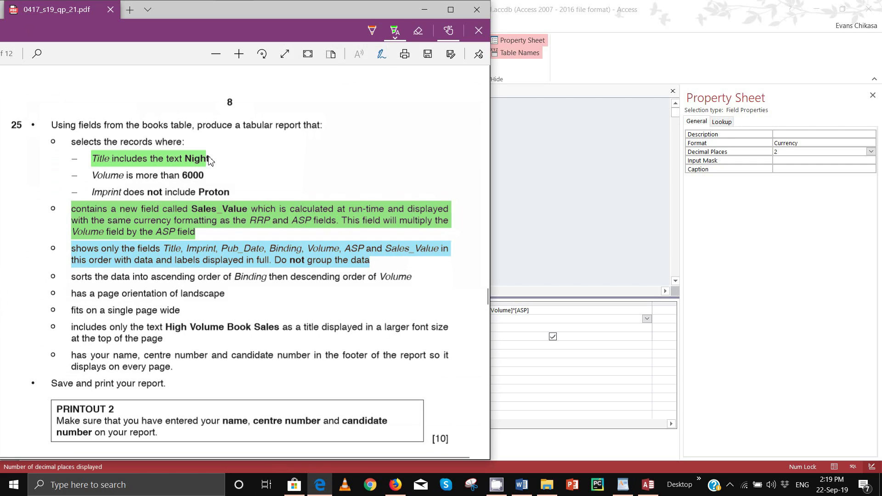
pyautogui.click(725, 54)
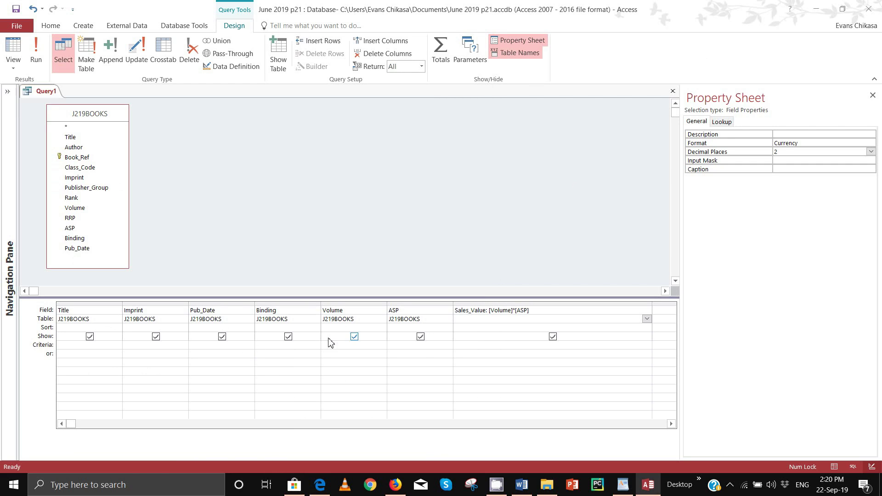
pyautogui.click(96, 351)
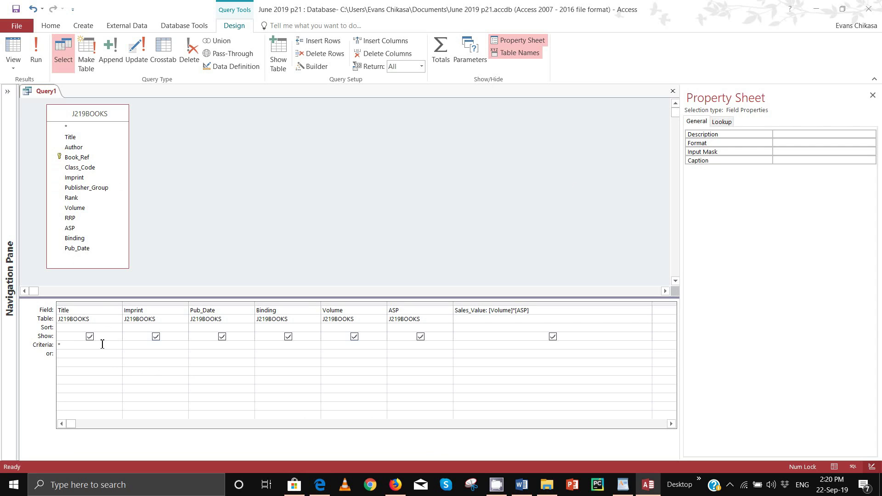
pyautogui.write('*Night')
pyautogui.click(61, 345)
pyautogui.press('BackSpace')
pyautogui.click(79, 347)
pyautogui.write('*')
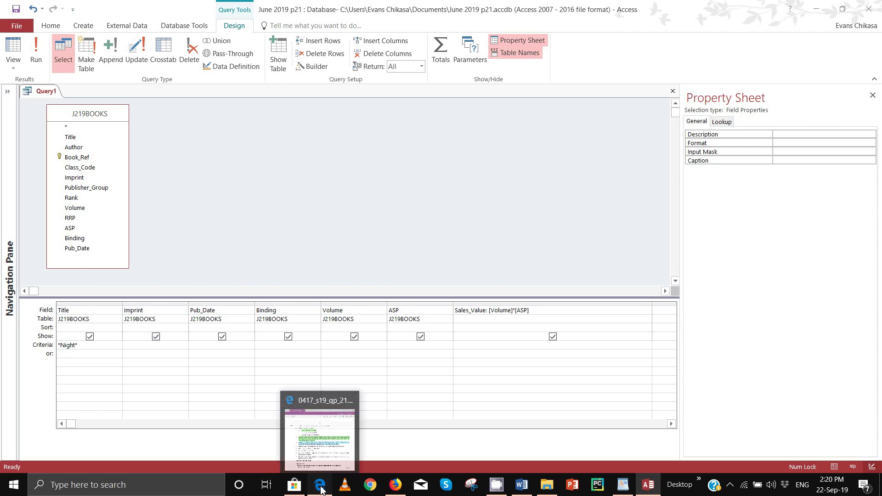
# Step: Run the query, compare the filtered titles with question 25 of the exam paper, and return to the query design
pyautogui.click(317, 432)
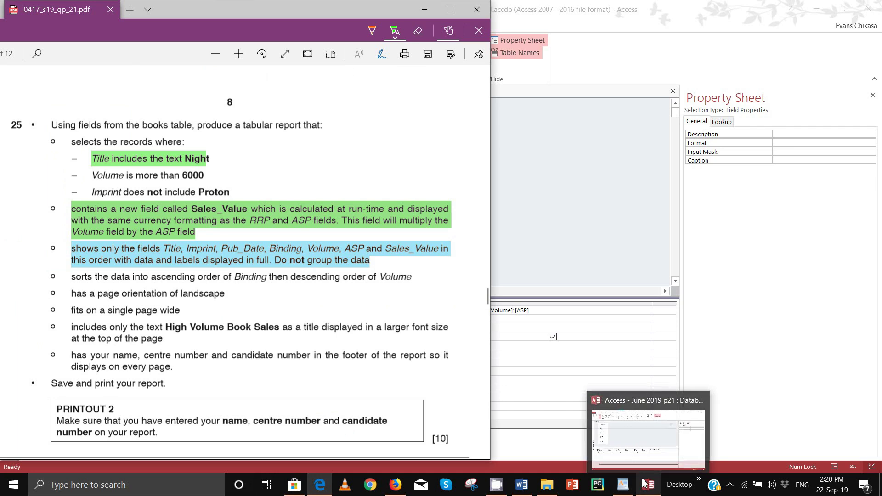
pyautogui.click(648, 428)
pyautogui.click(36, 51)
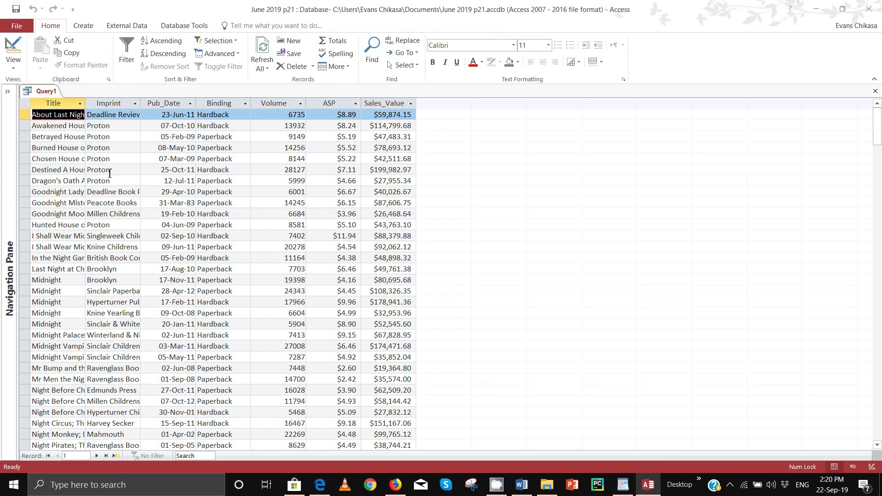
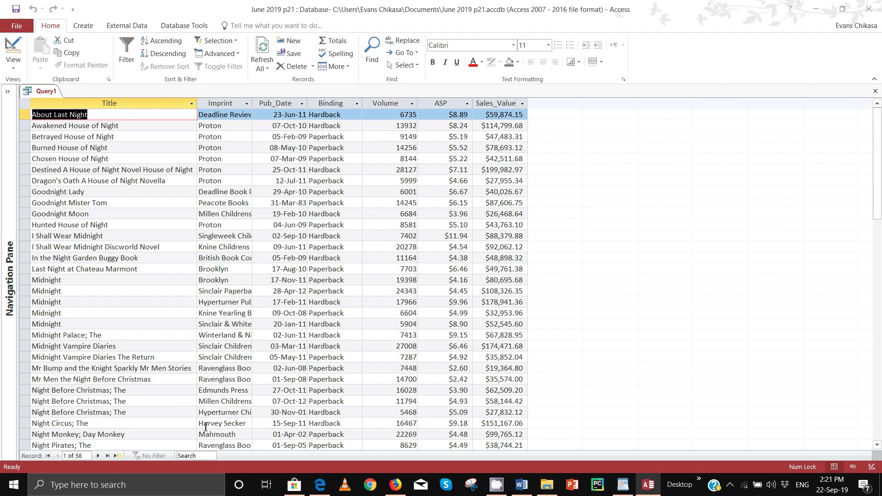
pyautogui.moveTo(320, 484)
pyautogui.click(331, 441)
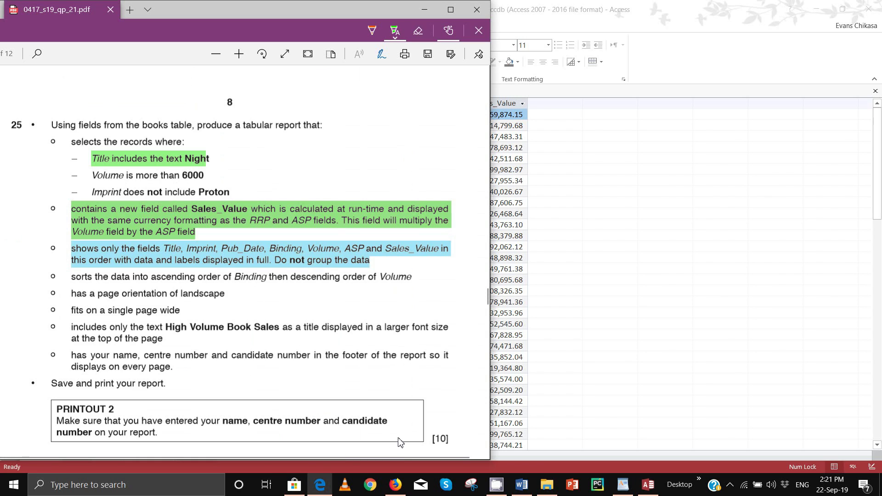
pyautogui.moveTo(657, 482)
pyautogui.click(657, 457)
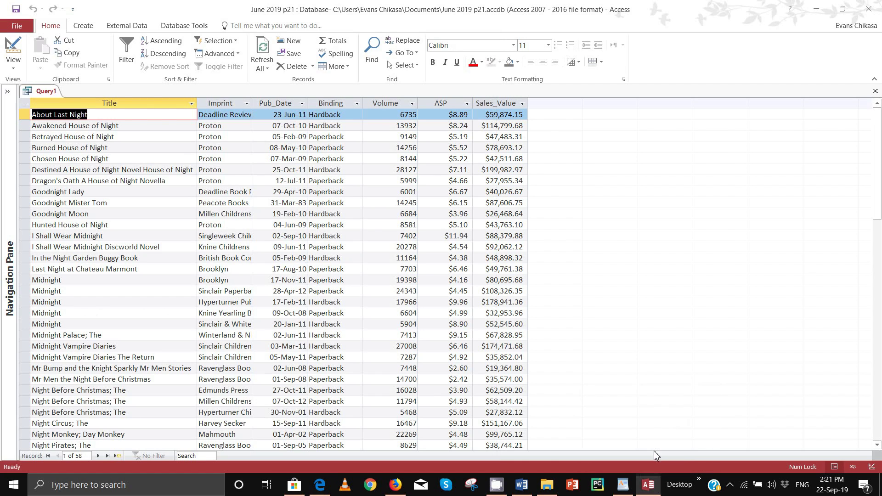
pyautogui.rightClick(53, 94)
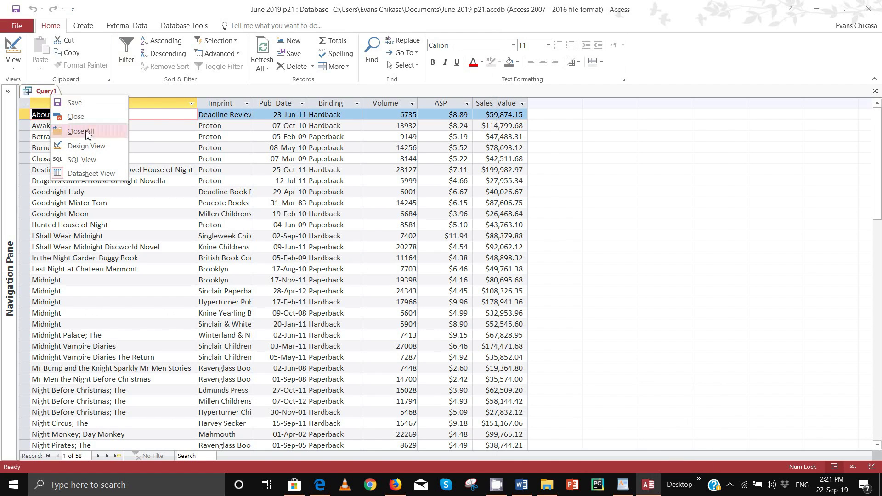
pyautogui.click(91, 151)
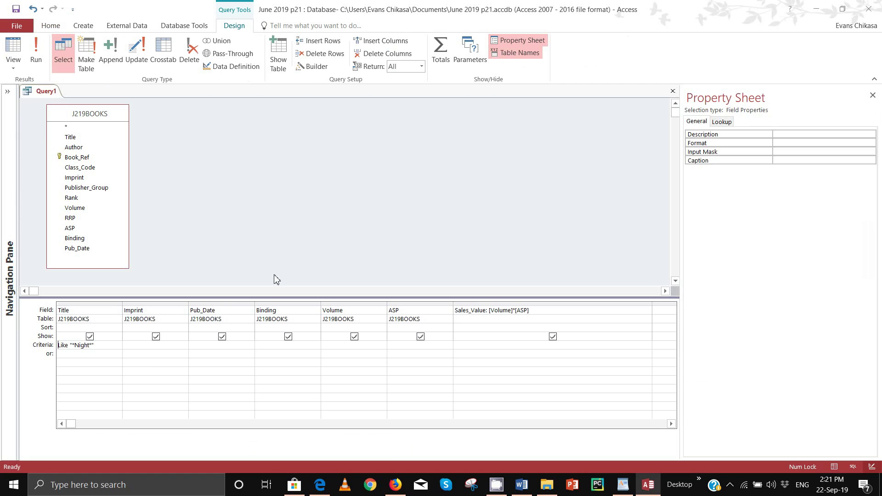
# Step: Set the Volume criterion to >6000 and highlight the Volume and Imprint requirements in the exam paper in green
pyautogui.click(356, 346)
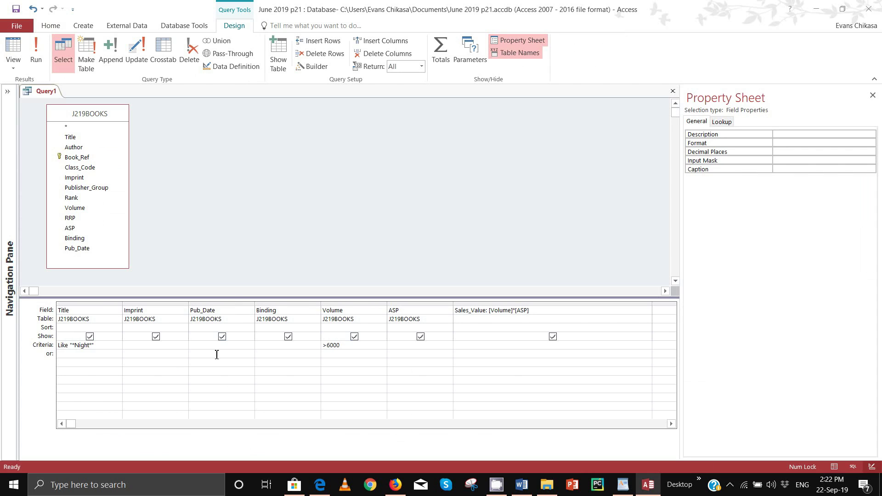
pyautogui.click(238, 394)
pyautogui.click(320, 485)
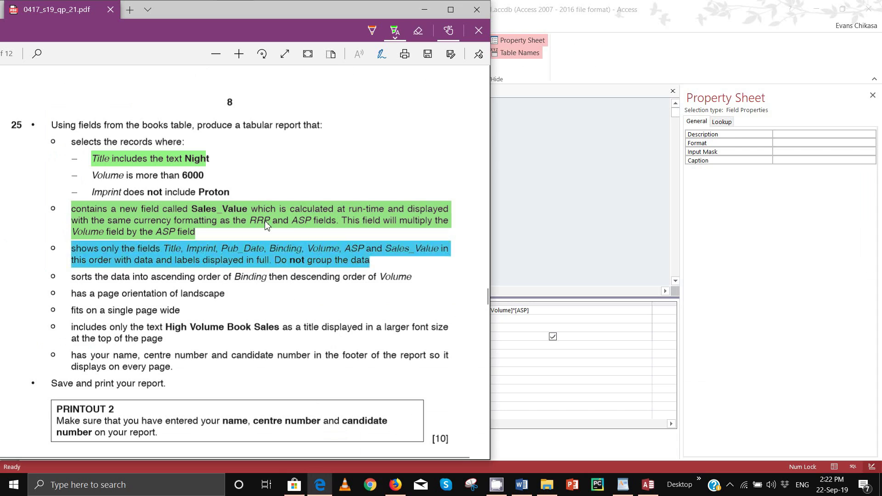
pyautogui.moveTo(93, 176); pyautogui.dragTo(213, 179)
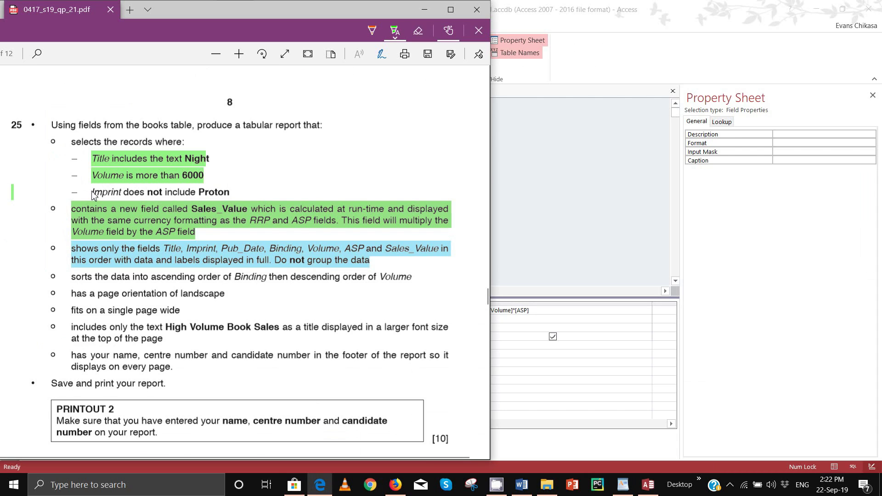
pyautogui.moveTo(94, 196); pyautogui.dragTo(197, 196)
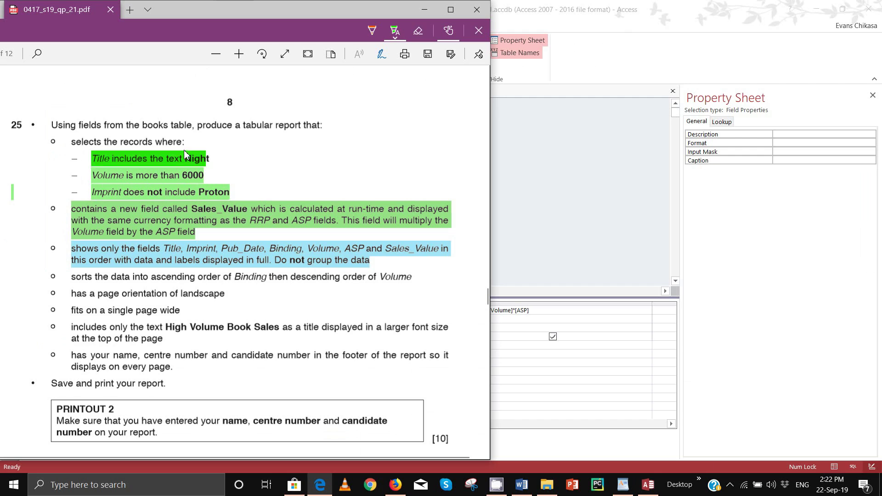
# Step: Set the query's Imprint criterion to NOT *Proton* and check it against the exam paper
pyautogui.click(648, 485)
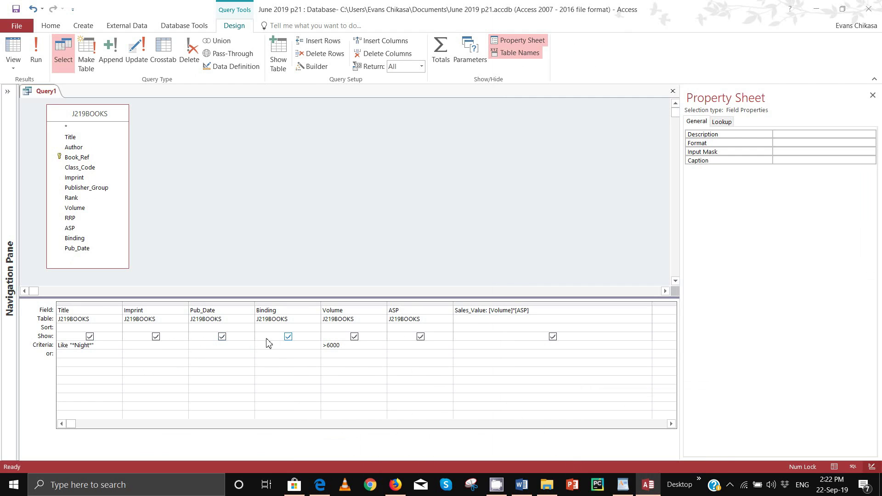
pyautogui.click(173, 349)
pyautogui.write('NOT *')
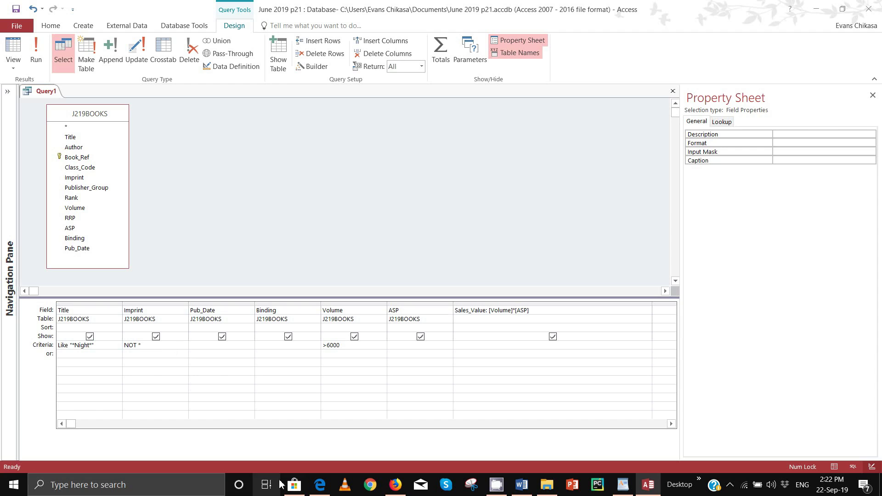
pyautogui.click(325, 490)
pyautogui.click(325, 491)
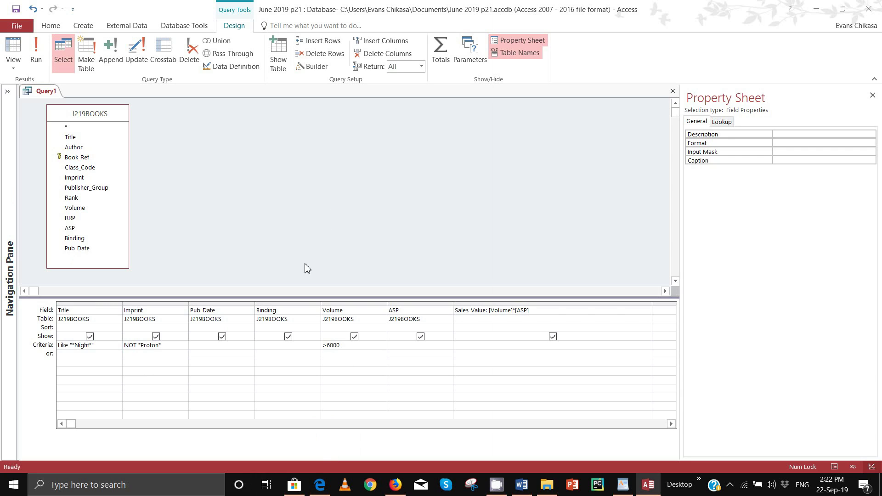
pyautogui.click(144, 369)
pyautogui.click(320, 485)
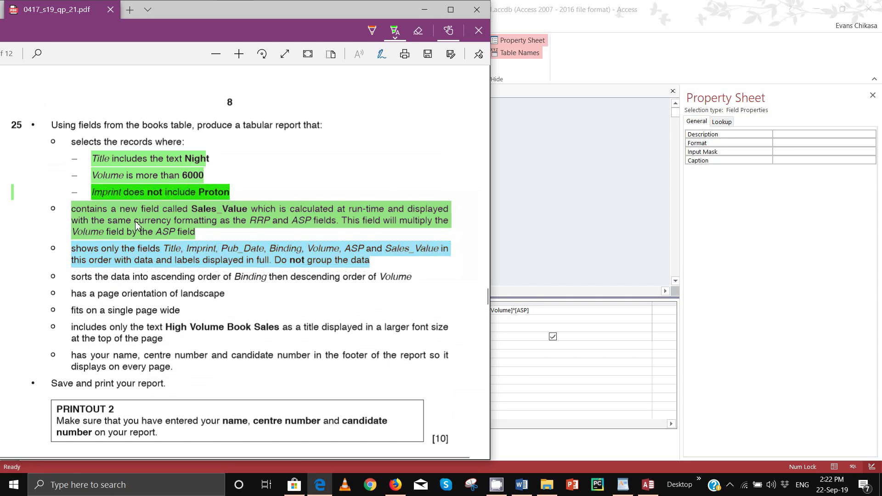
pyautogui.click(703, 53)
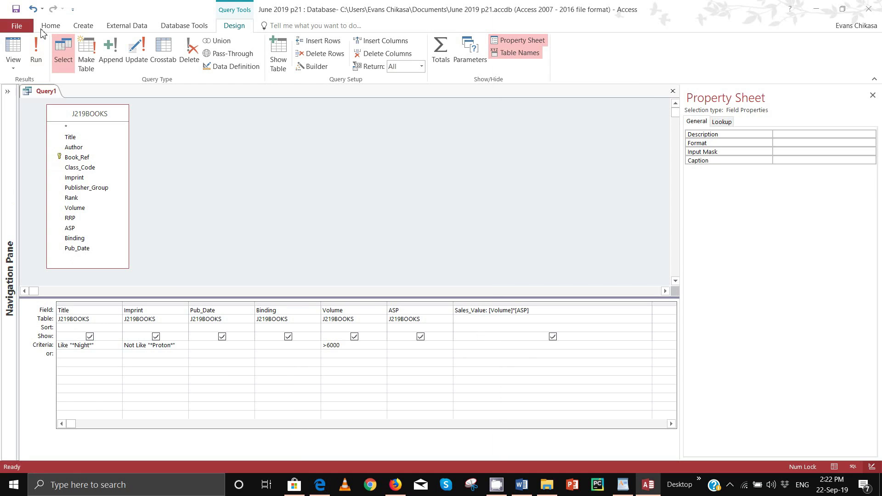
# Step: Save the query as Step 25 Query and close it
pyautogui.rightClick(46, 91)
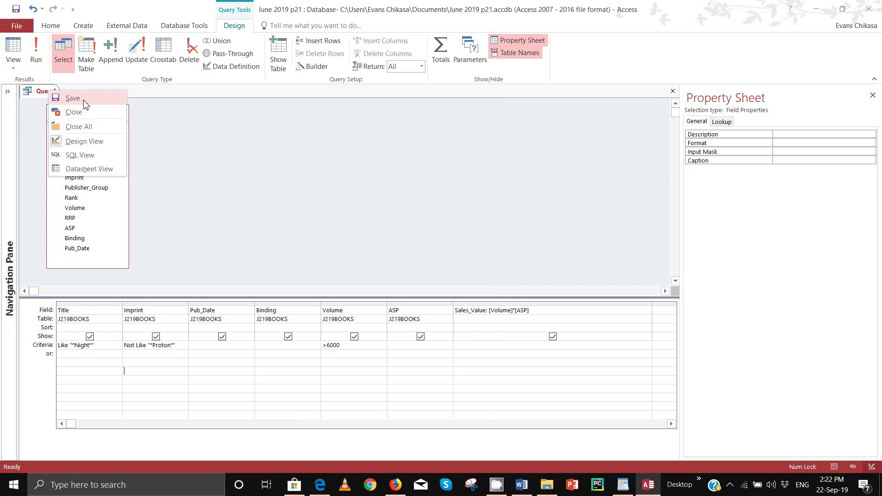
pyautogui.click(86, 104)
pyautogui.click(322, 485)
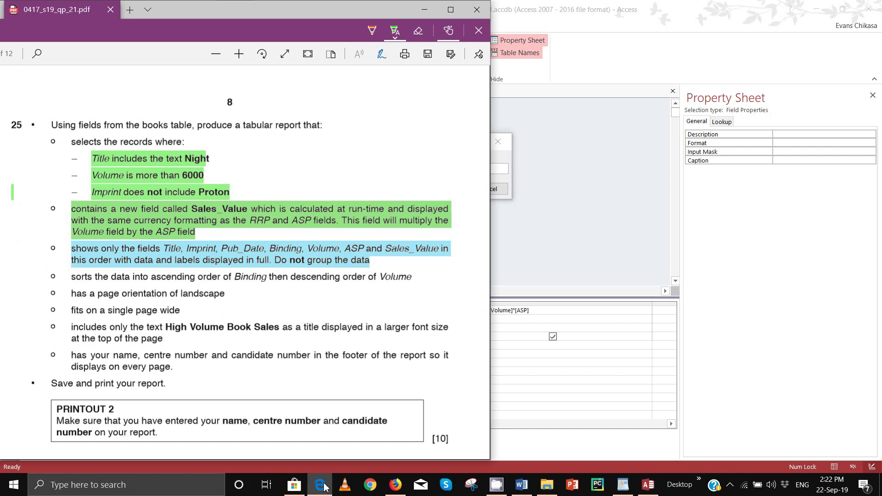
pyautogui.click(322, 486)
pyautogui.write('Step 25 Query')
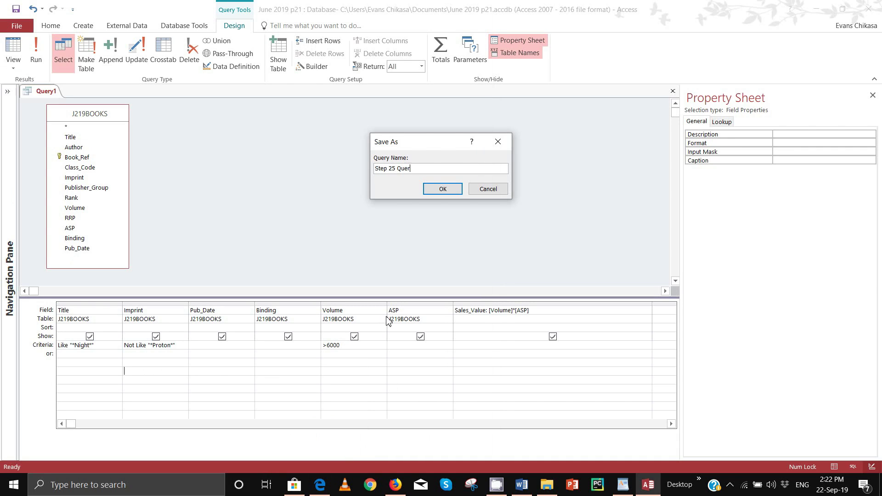
pyautogui.click(443, 188)
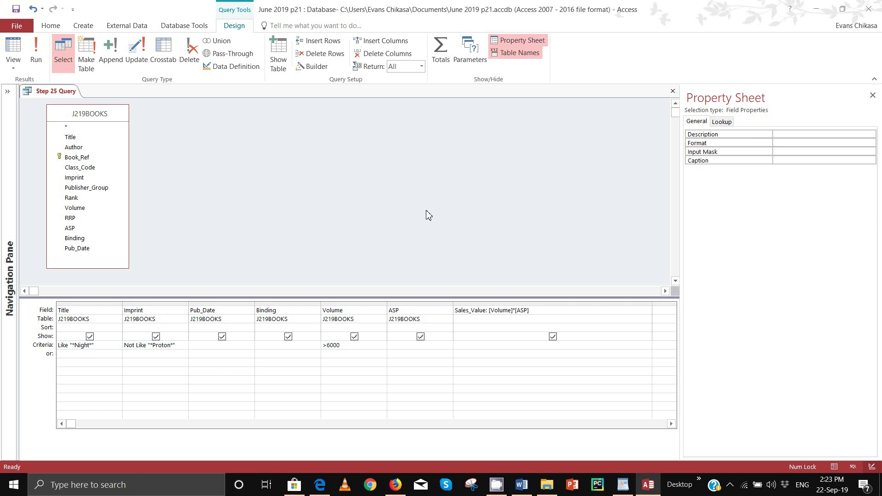
pyautogui.rightClick(55, 90)
pyautogui.click(77, 106)
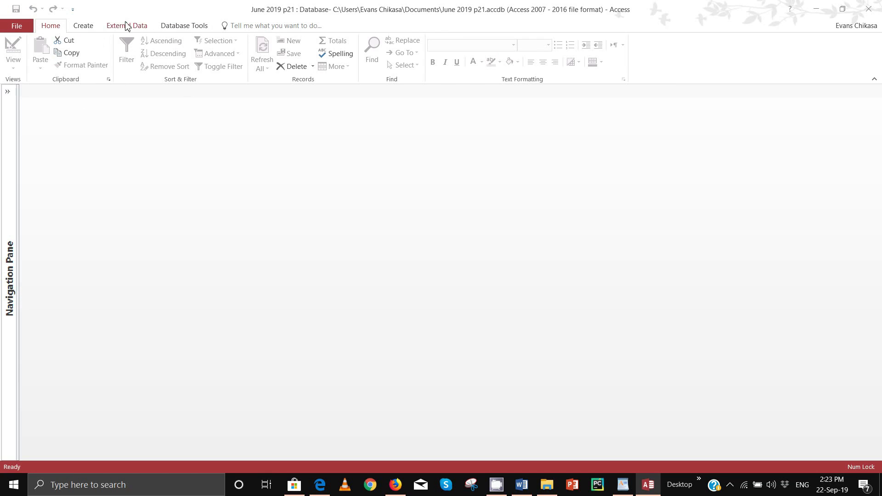
# Step: Start a Report Wizard report using all fields of Step 25 Query, with no grouping levels and no sort order
pyautogui.click(83, 26)
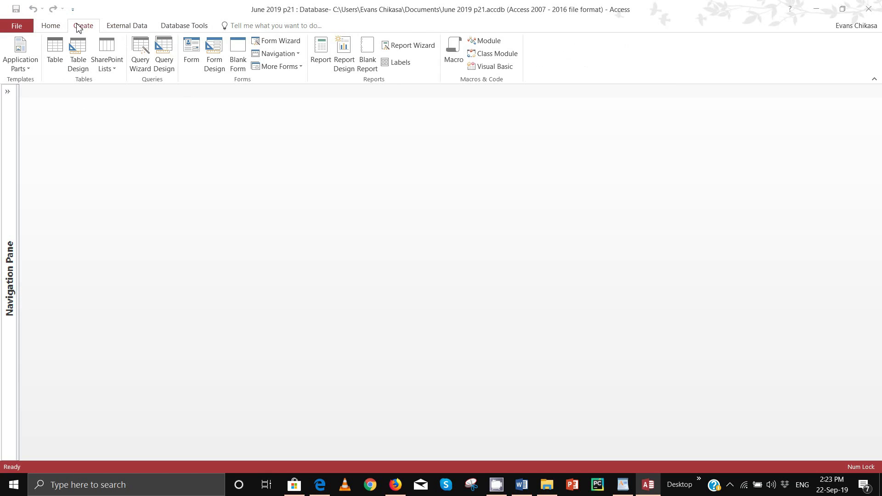
pyautogui.click(408, 46)
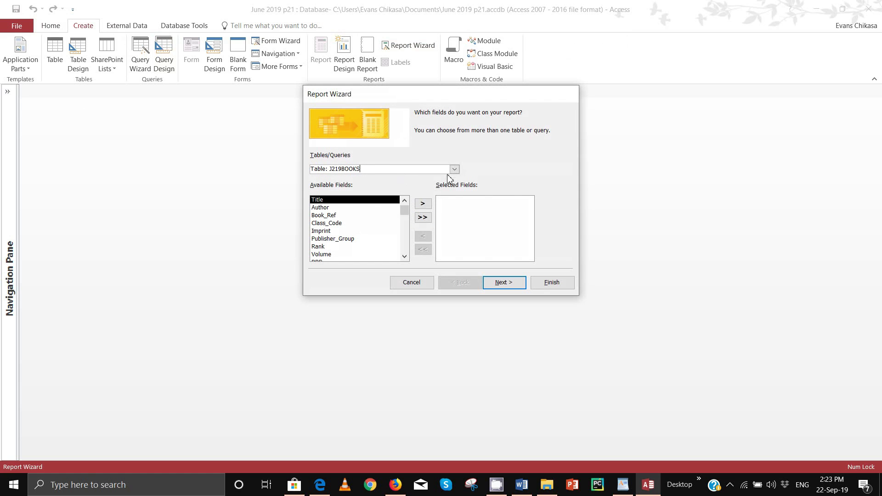
pyautogui.click(455, 169)
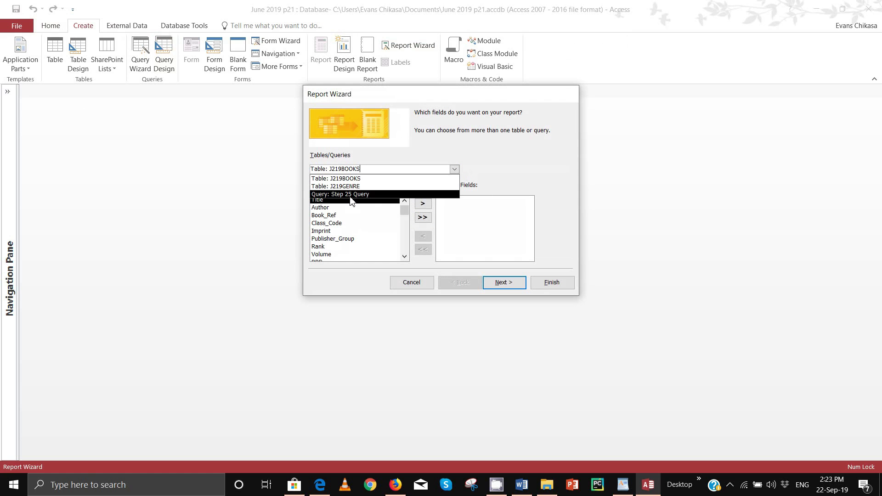
pyautogui.click(350, 194)
pyautogui.click(423, 217)
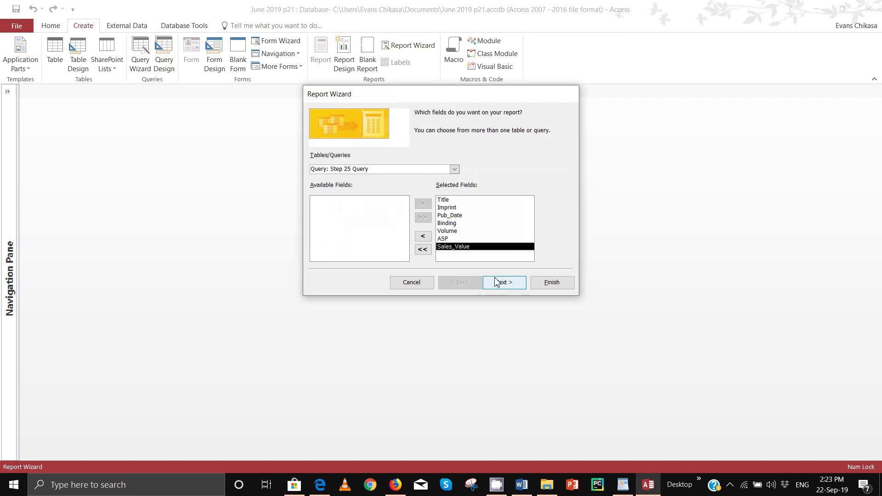
pyautogui.click(503, 282)
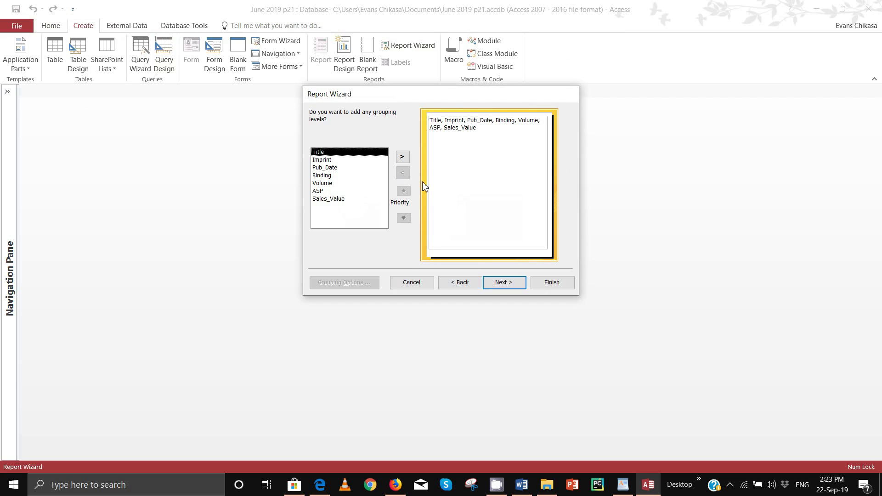
pyautogui.click(505, 284)
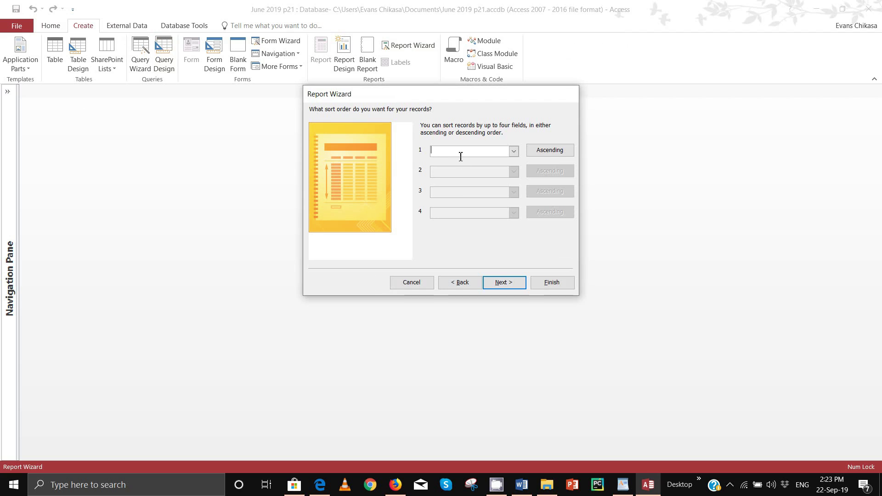
pyautogui.click(502, 280)
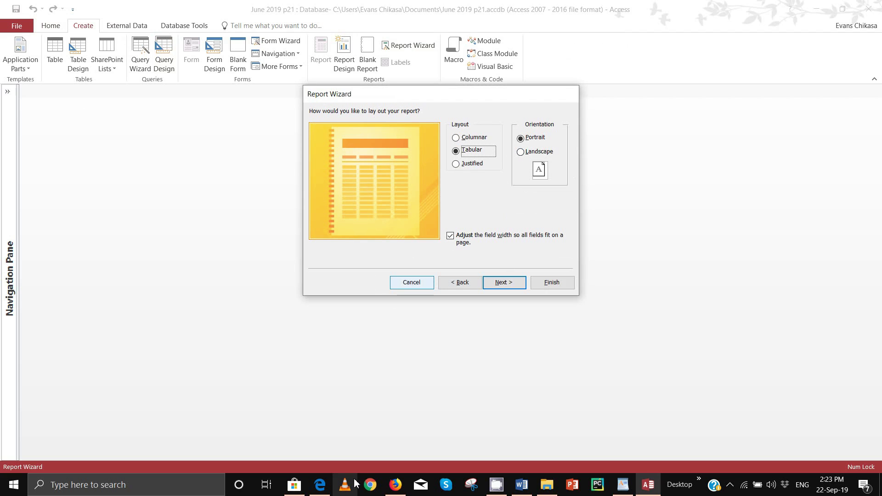
# Step: Highlight the landscape and single-page-wide requirements in the exam paper in green and set the tabular report's orientation to landscape
pyautogui.click(324, 488)
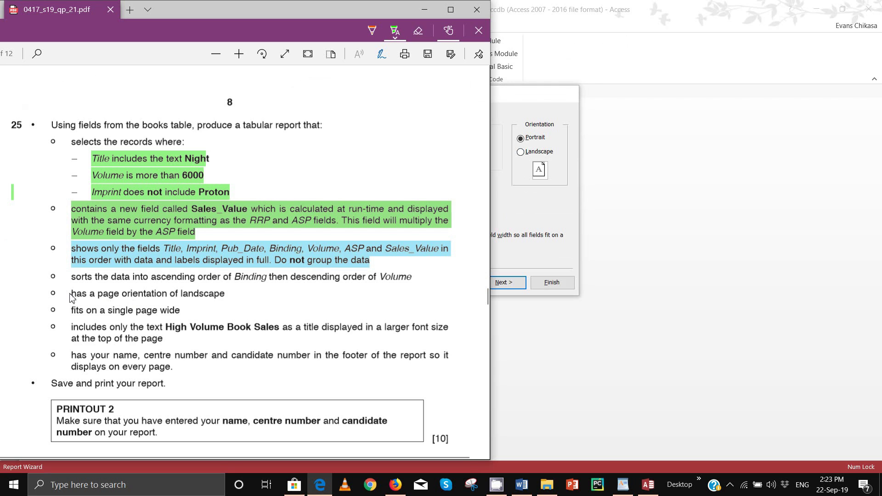
pyautogui.moveTo(71, 298); pyautogui.dragTo(223, 298)
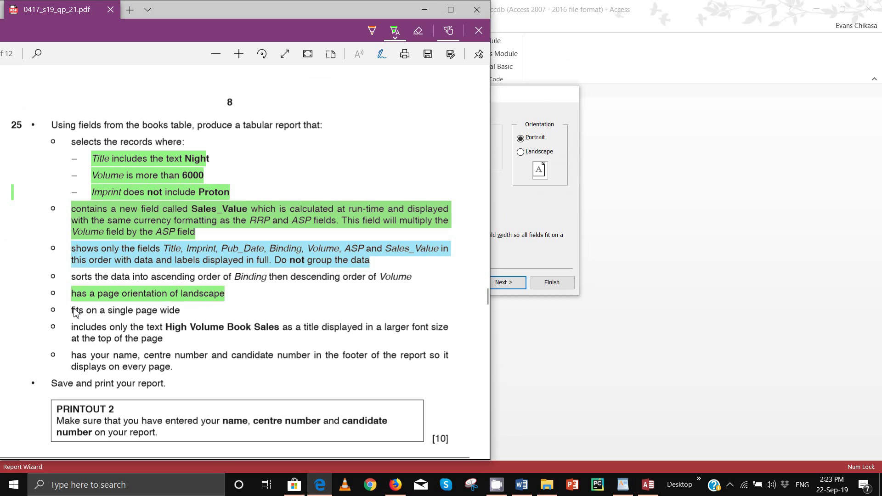
pyautogui.moveTo(72, 311); pyautogui.dragTo(152, 318)
pyautogui.click(539, 153)
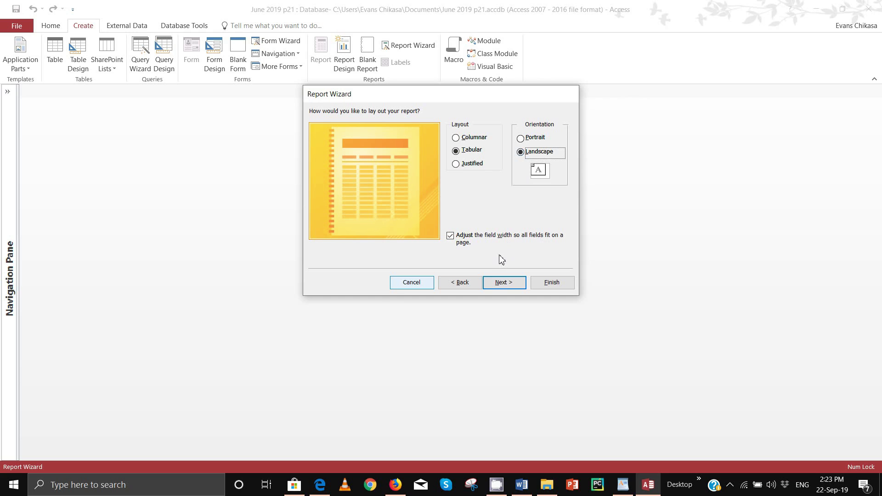
pyautogui.click(504, 281)
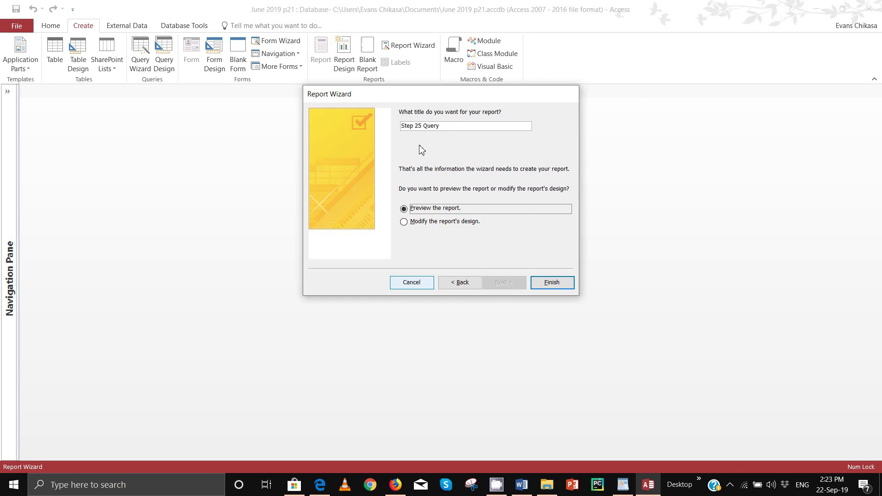
# Step: Highlight the required title text in the exam paper, title the report High Volume Book Sales and finish the wizard with a preview
pyautogui.moveTo(466, 126); pyautogui.dragTo(392, 114)
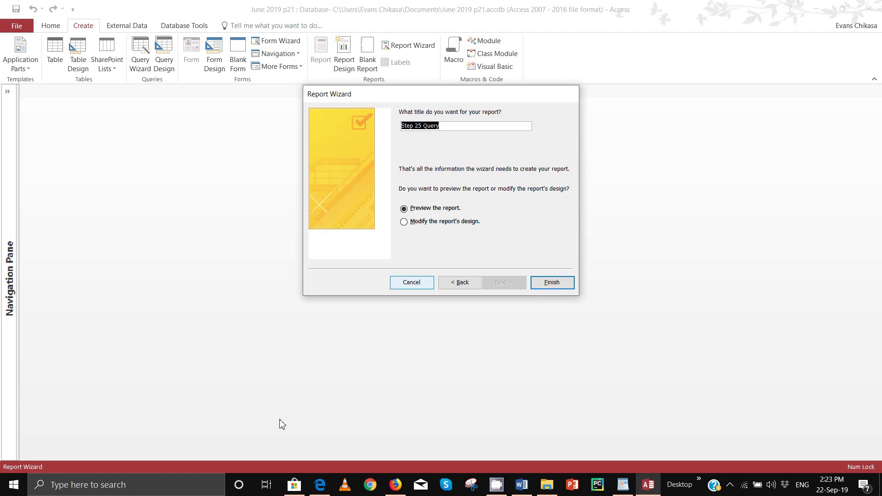
pyautogui.moveTo(324, 493)
pyautogui.click(322, 441)
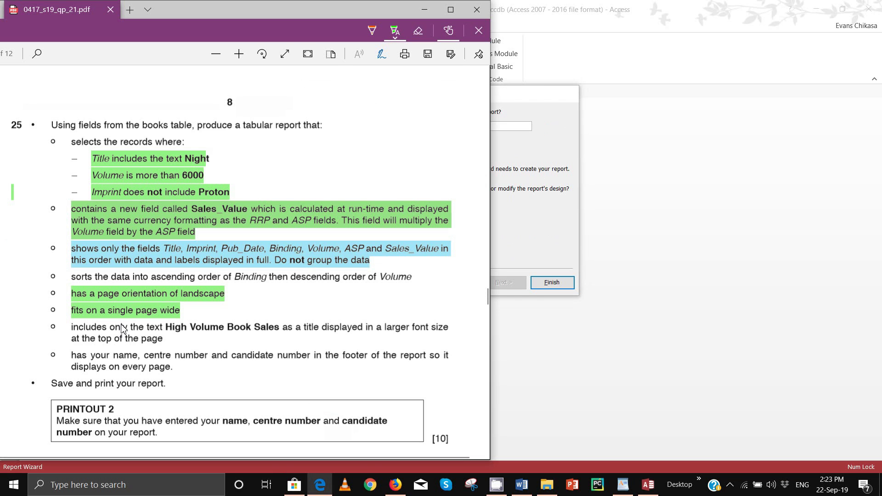
pyautogui.moveTo(166, 328); pyautogui.dragTo(272, 331)
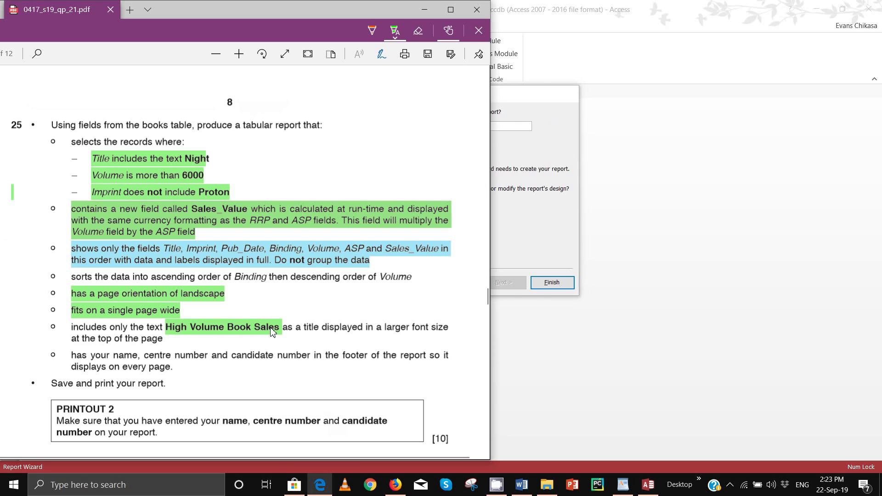
pyautogui.click(532, 133)
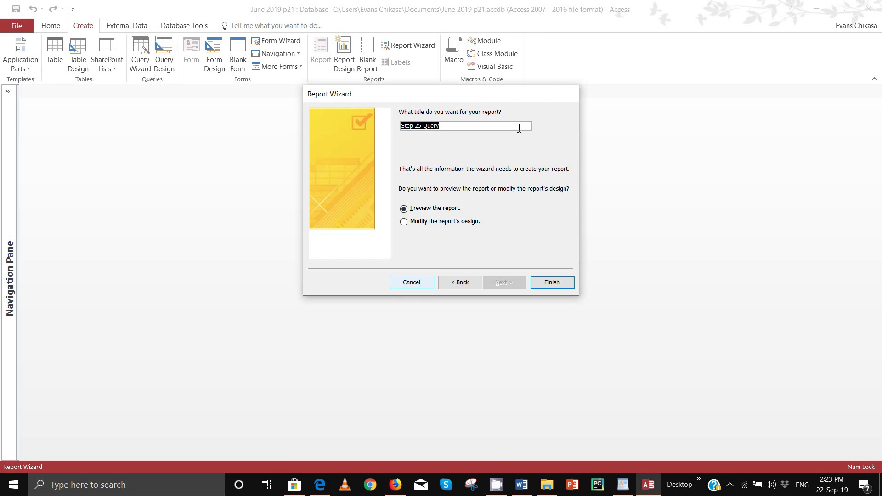
pyautogui.write('High Volume BO')
pyautogui.press('BackSpace')
pyautogui.press('BackSpace')
pyautogui.write('ook Sales')
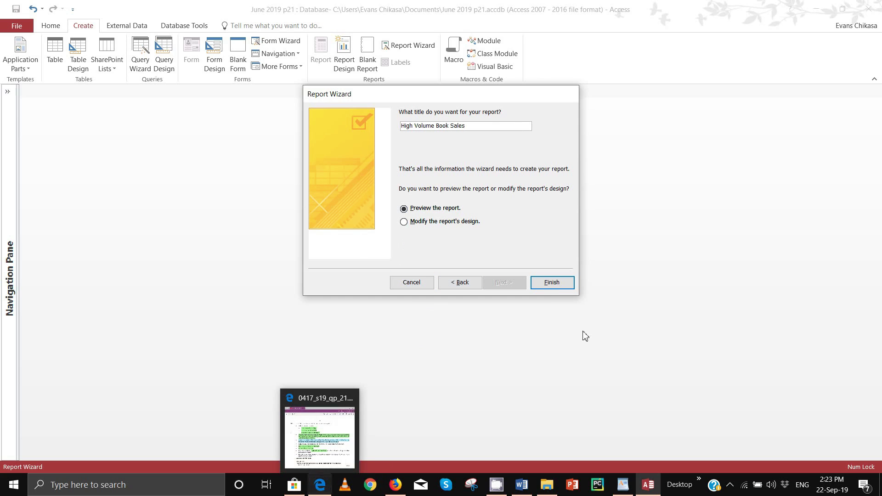
pyautogui.click(552, 283)
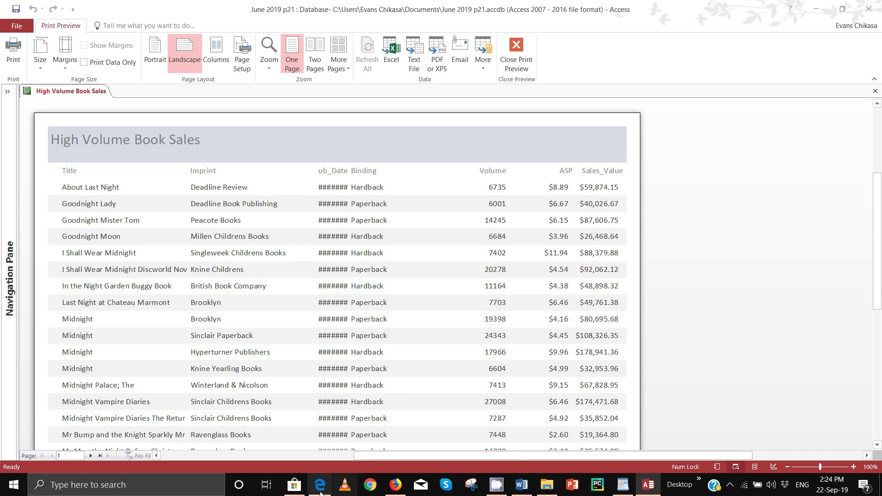
# Step: Check the previewed report against question 25 of the exam paper and switch the report to Layout View
pyautogui.moveTo(320, 485)
pyautogui.click(306, 417)
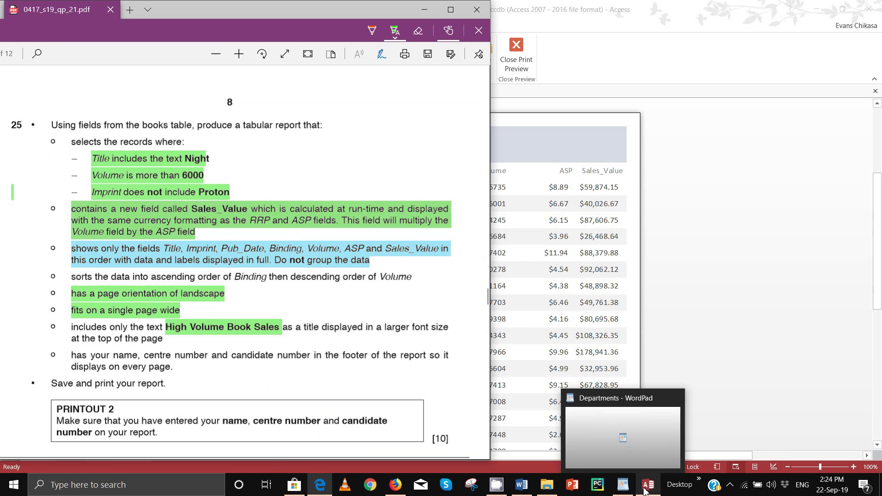
pyautogui.click(600, 405)
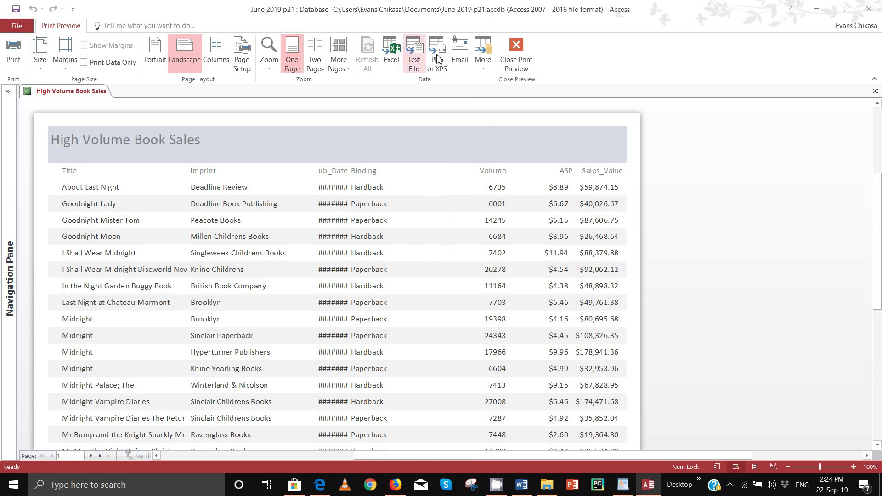
pyautogui.click(517, 55)
pyautogui.click(10, 71)
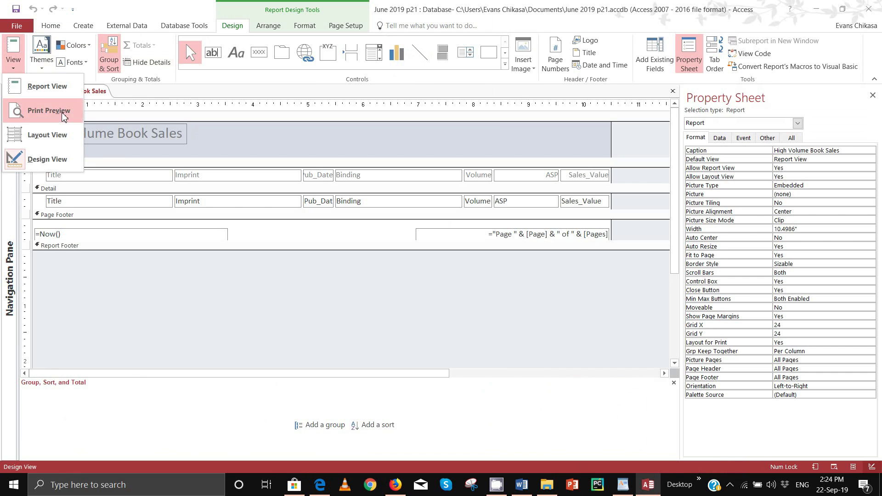
pyautogui.click(32, 134)
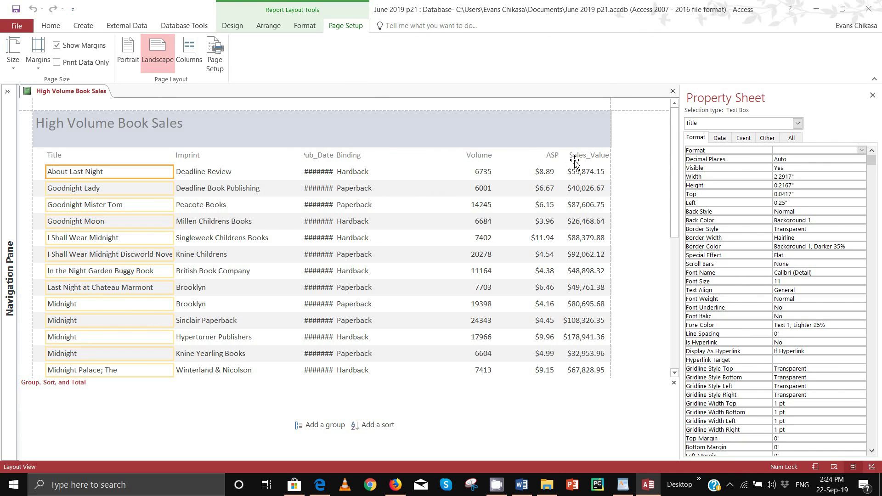
# Step: Narrow the report's ASP column by moving the left edge of its heading and values inward
pyautogui.click(587, 188)
pyautogui.click(529, 173)
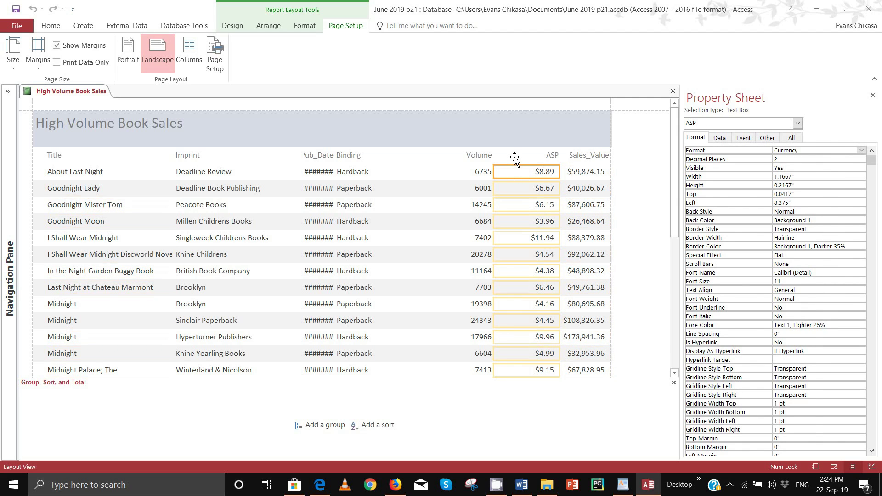
pyautogui.click(521, 161)
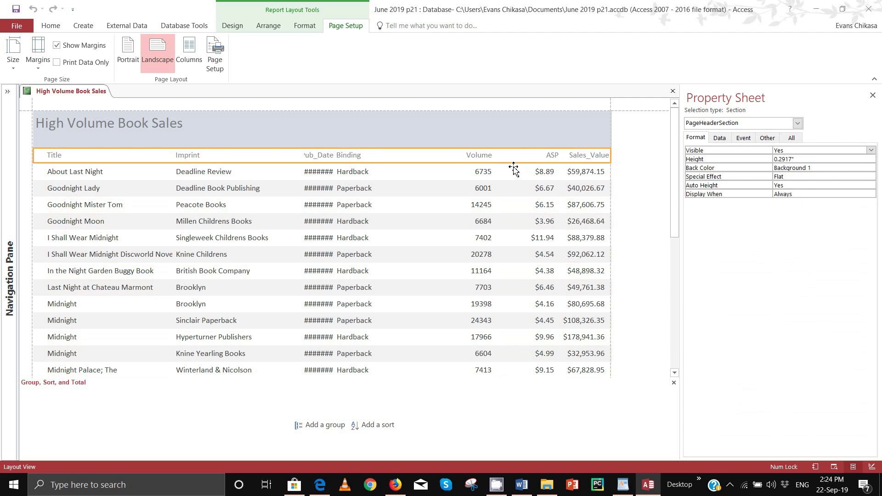
pyautogui.click(536, 169)
pyautogui.click(543, 170)
pyautogui.keyDown('shift'); pyautogui.click(545, 157); pyautogui.keyUp('shift')
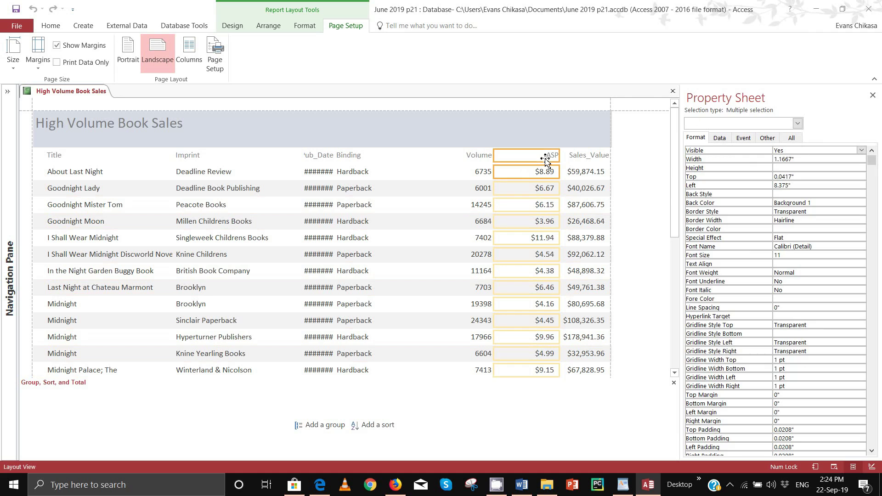
pyautogui.moveTo(495, 175); pyautogui.dragTo(522, 175)
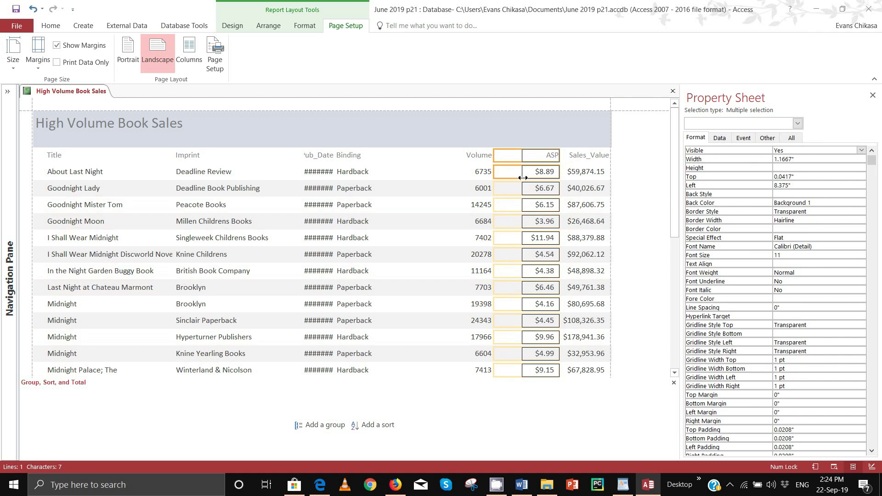
# Step: Move the Volume heading and values right beside the ASP column, to a Left position of 8.4167", and fine-tune their width
pyautogui.click(484, 148)
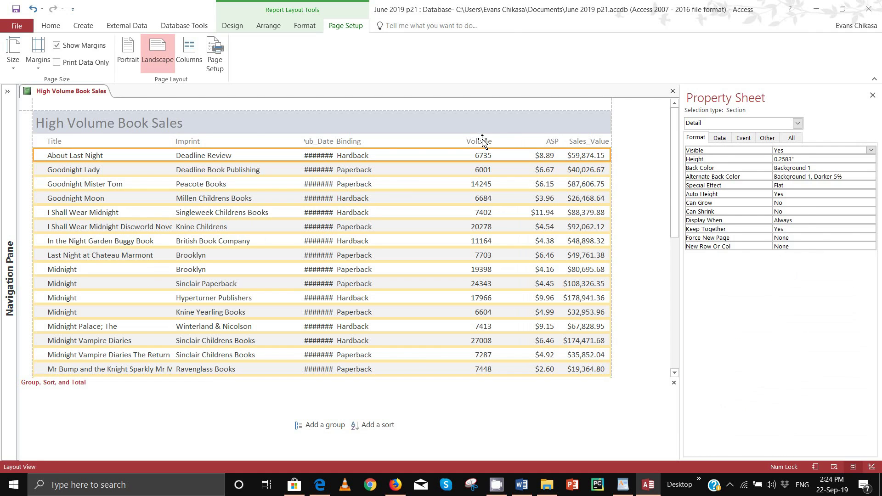
pyautogui.click(482, 140)
pyautogui.click(489, 161)
pyautogui.click(485, 146)
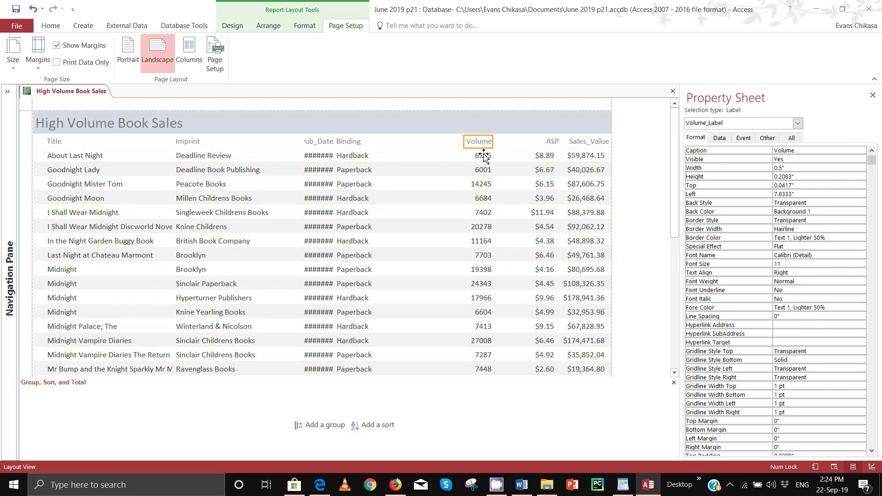
pyautogui.keyDown('shift'); pyautogui.click(484, 156); pyautogui.keyUp('shift')
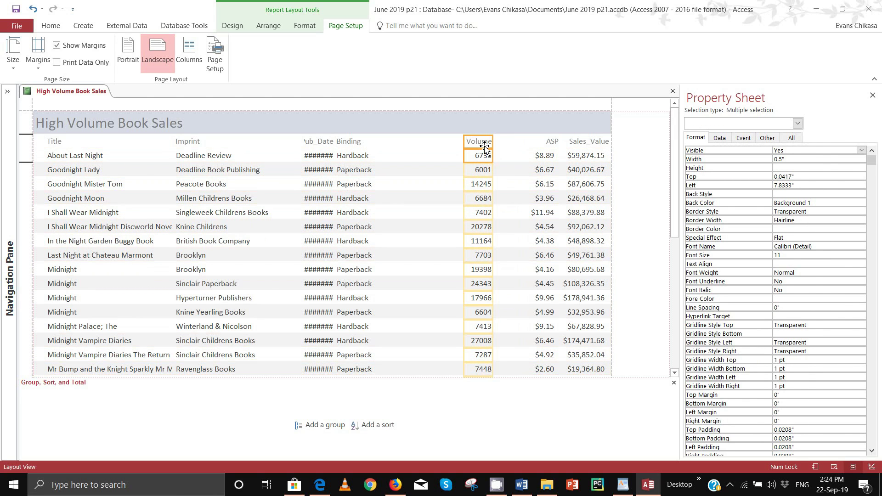
pyautogui.press('Right')
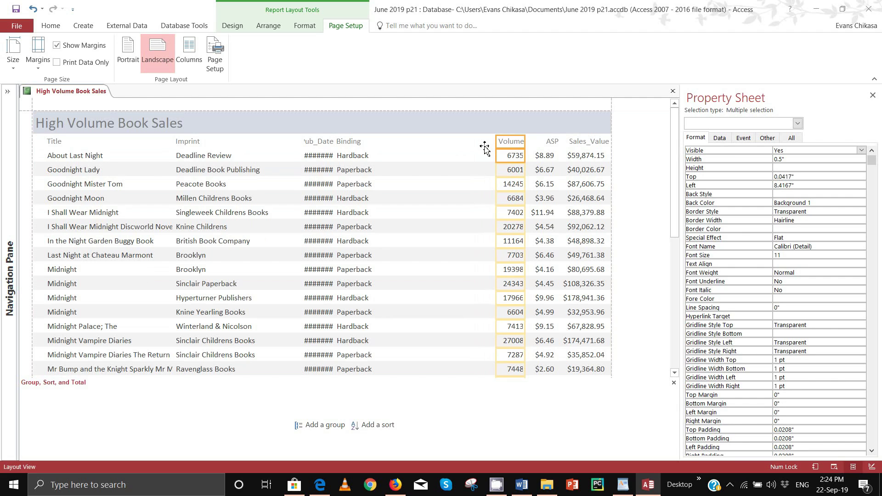
pyautogui.hotkey('shift', 'Left')
pyautogui.hotkey('shift', 'Right')
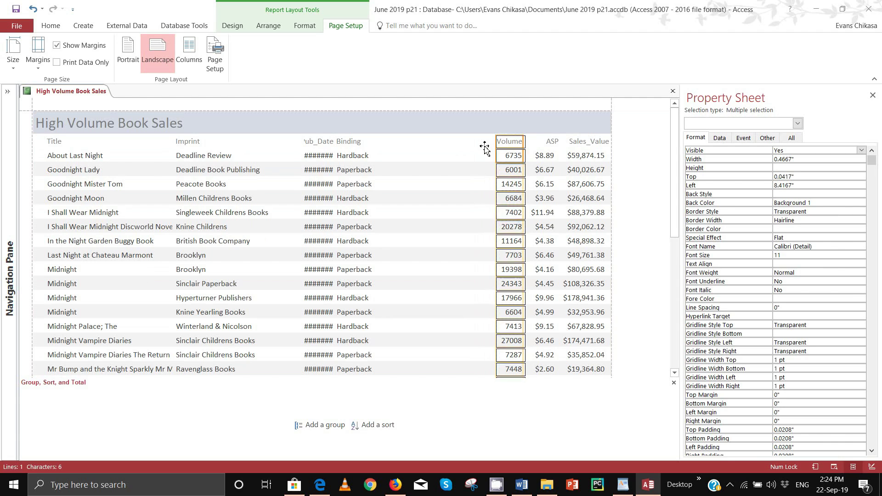
# Step: Widen the Volume heading and values to 0.6667" by extending their left edge to a Left position of 8.3"
pyautogui.hotkey('shift', 'Right')
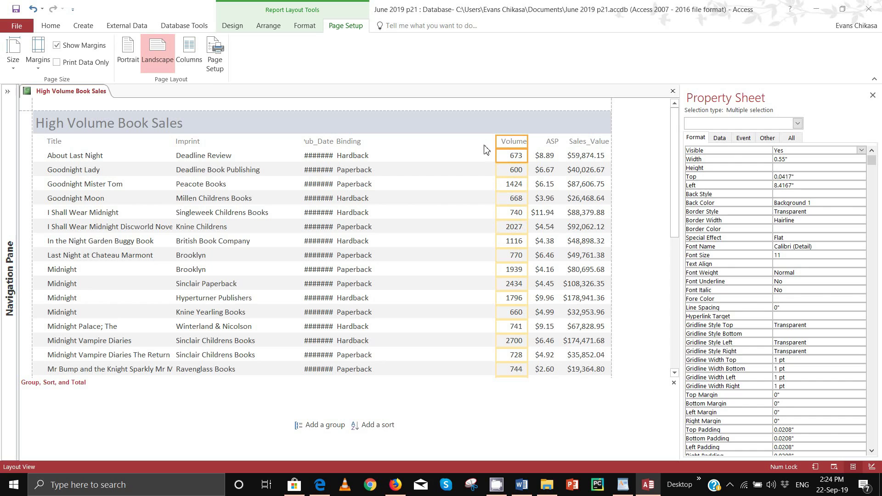
pyautogui.moveTo(498, 160); pyautogui.dragTo(483, 160)
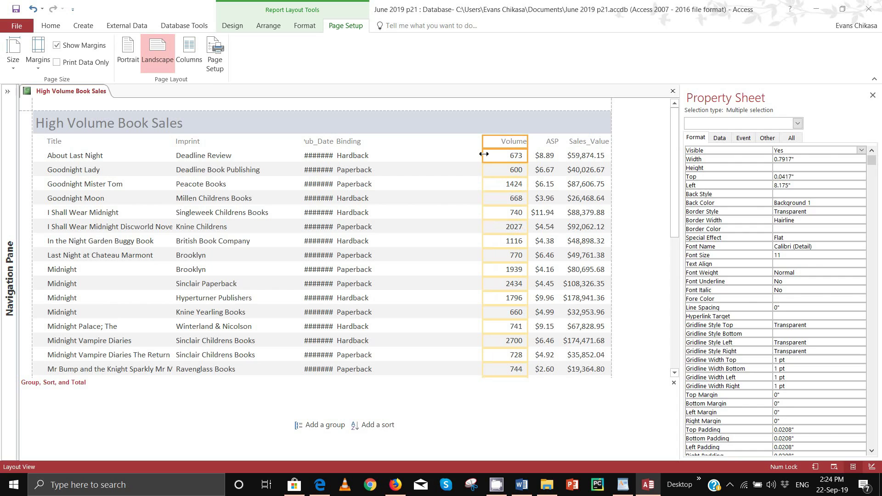
pyautogui.moveTo(485, 155); pyautogui.dragTo(490, 156)
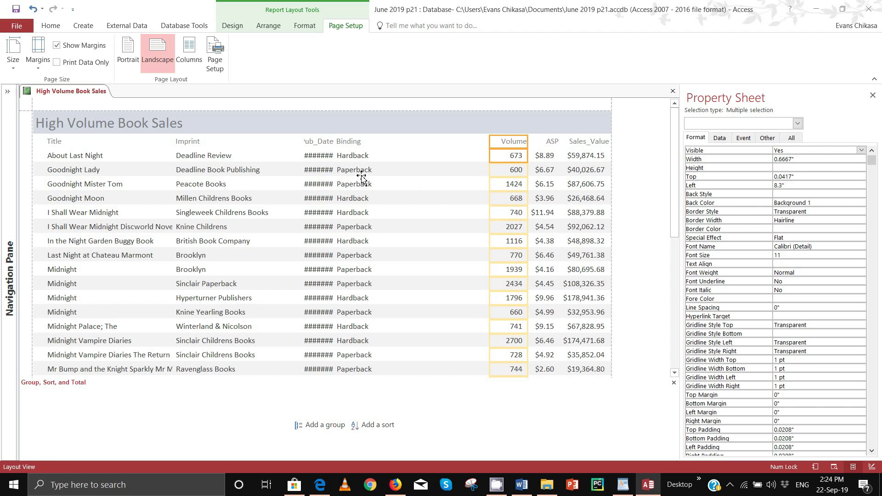
# Step: Narrow the Binding heading and values together to a width of 1.0917"
pyautogui.click(352, 146)
pyautogui.keyDown('shift'); pyautogui.click(358, 157); pyautogui.keyUp('shift')
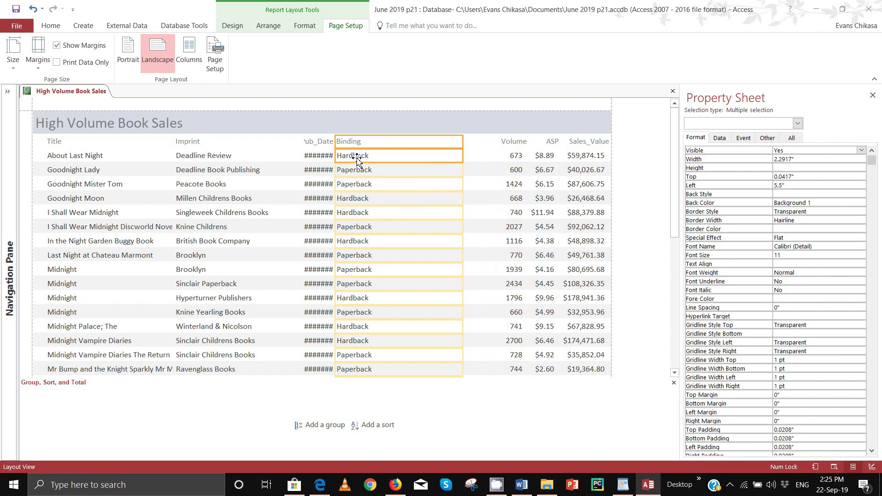
pyautogui.hotkey('shift', 'Left')
pyautogui.hotkey('shift', 'Left')
pyautogui.hotkey('shift', 'Left')
pyautogui.hotkey('shift', 'Left')
pyautogui.hotkey('shift', 'Left')
pyautogui.hotkey('shift', 'Left')
pyautogui.hotkey('shift', 'Left')
pyautogui.hotkey('shift', 'Left')
pyautogui.hotkey('shift', 'Left')
pyautogui.hotkey('shift', 'Left')
pyautogui.hotkey('shift', 'Left')
pyautogui.hotkey('shift', 'Left')
pyautogui.hotkey('shift', 'Left')
pyautogui.hotkey('shift', 'Left')
pyautogui.hotkey('shift', 'Left')
pyautogui.hotkey('shift', 'Left')
pyautogui.hotkey('shift', 'Left')
pyautogui.hotkey('shift', 'Left')
pyautogui.hotkey('shift', 'Left')
pyautogui.hotkey('shift', 'Left')
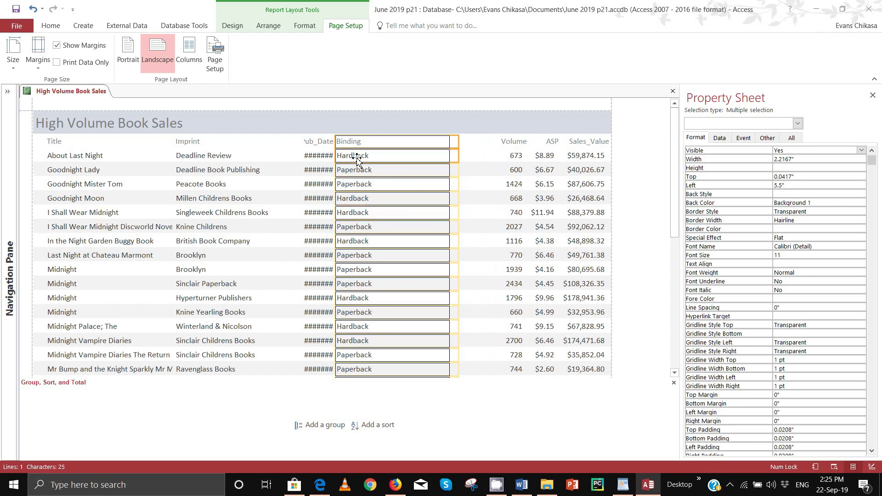
pyautogui.hotkey('shift', 'Left')
pyautogui.hotkey('shift', 'Left')
pyautogui.hotkey('shift', 'Left')
pyautogui.hotkey('shift', 'Left')
pyautogui.hotkey('shift', 'Left')
pyautogui.hotkey('shift', 'Left')
pyautogui.hotkey('shift', 'Left')
pyautogui.hotkey('shift', 'Left')
pyautogui.hotkey('shift', 'Left')
pyautogui.hotkey('shift', 'Left')
pyautogui.hotkey('shift', 'Left')
pyautogui.hotkey('shift', 'Left')
pyautogui.hotkey('shift', 'Left')
pyautogui.hotkey('shift', 'Left')
pyautogui.hotkey('shift', 'Left')
pyautogui.hotkey('shift', 'Left')
pyautogui.hotkey('shift', 'Left')
pyautogui.hotkey('shift', 'Left')
pyautogui.hotkey('shift', 'Left')
pyautogui.hotkey('shift', 'Left')
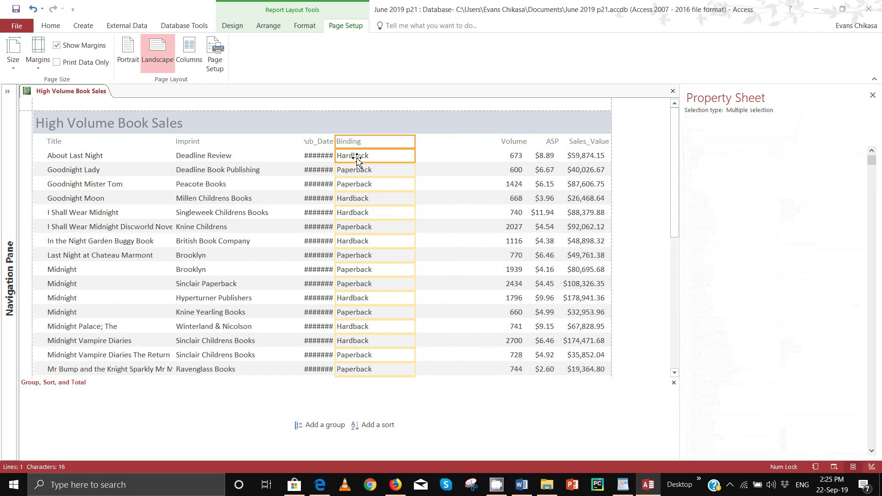
pyautogui.hotkey('shift', 'Left')
pyautogui.hotkey('shift', 'Left')
pyautogui.hotkey('shift', 'Left')
pyautogui.hotkey('shift', 'Left')
pyautogui.hotkey('shift', 'Left')
pyautogui.hotkey('shift', 'Left')
pyautogui.hotkey('shift', 'Left')
pyautogui.hotkey('shift', 'Left')
pyautogui.hotkey('shift', 'Left')
pyautogui.hotkey('shift', 'Left')
pyautogui.hotkey('shift', 'Left')
pyautogui.hotkey('shift', 'Left')
pyautogui.hotkey('shift', 'Left')
pyautogui.hotkey('shift', 'Left')
pyautogui.hotkey('shift', 'Left')
pyautogui.hotkey('shift', 'Left')
pyautogui.hotkey('shift', 'Left')
pyautogui.hotkey('shift', 'Left')
pyautogui.hotkey('shift', 'Left')
pyautogui.hotkey('shift', 'Left')
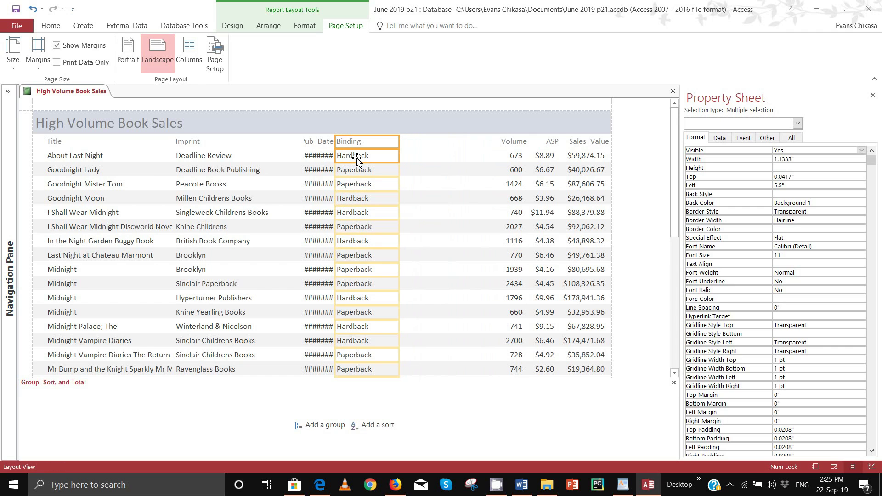
pyautogui.hotkey('shift', 'Left')
pyautogui.hotkey('shift', 'Left')
pyautogui.hotkey('shift', 'Left')
pyautogui.hotkey('shift', 'Left')
pyautogui.hotkey('shift', 'Left')
pyautogui.hotkey('shift', 'Left')
pyautogui.hotkey('shift', 'Left')
pyautogui.hotkey('shift', 'Left')
pyautogui.hotkey('shift', 'Left')
pyautogui.hotkey('shift', 'Left')
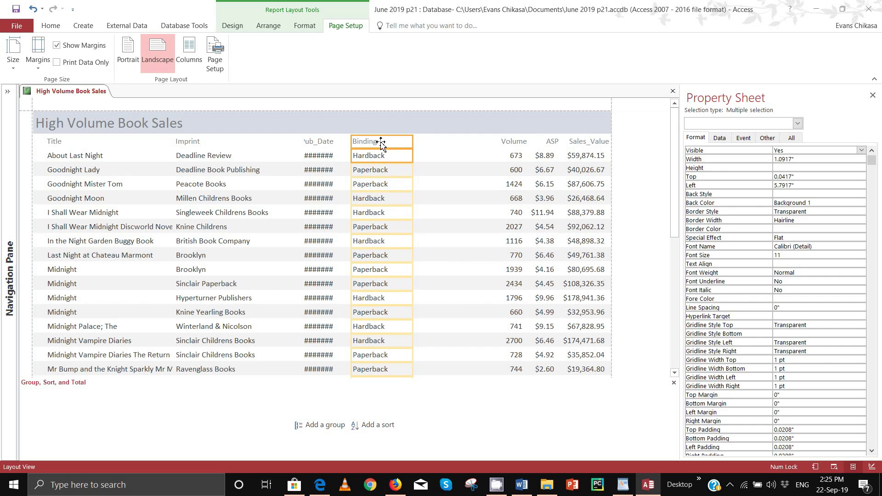
# Step: Move the Binding heading and values right until they sit beside the Volume column, undoing the accidental vertical shift of the values
pyautogui.moveTo(427, 144); pyautogui.dragTo(450, 158)
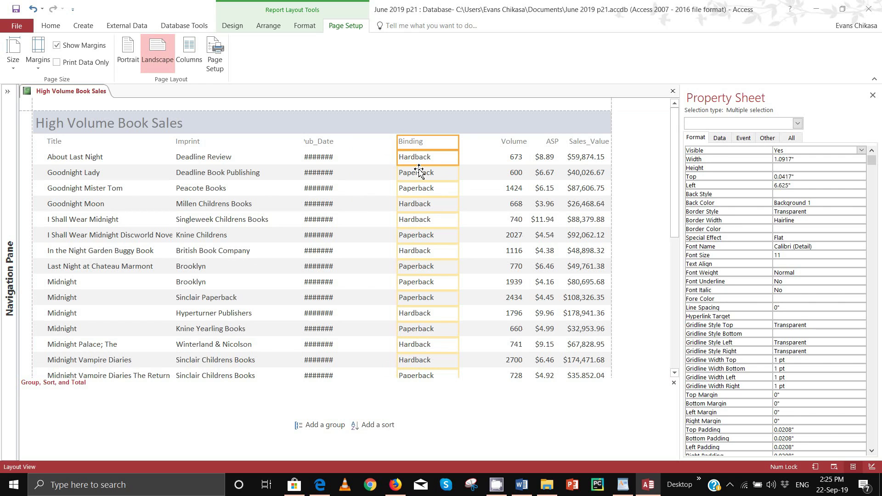
pyautogui.hotkey('ctrl', 'z')
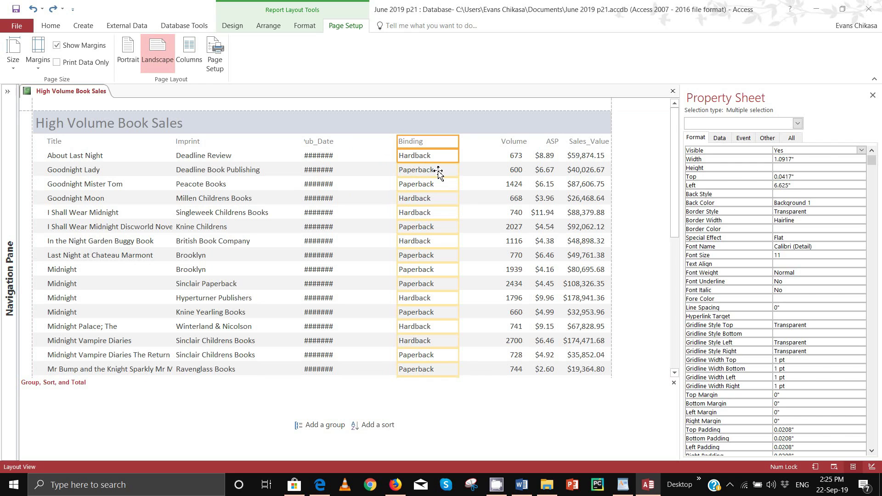
pyautogui.moveTo(438, 171); pyautogui.dragTo(438, 174)
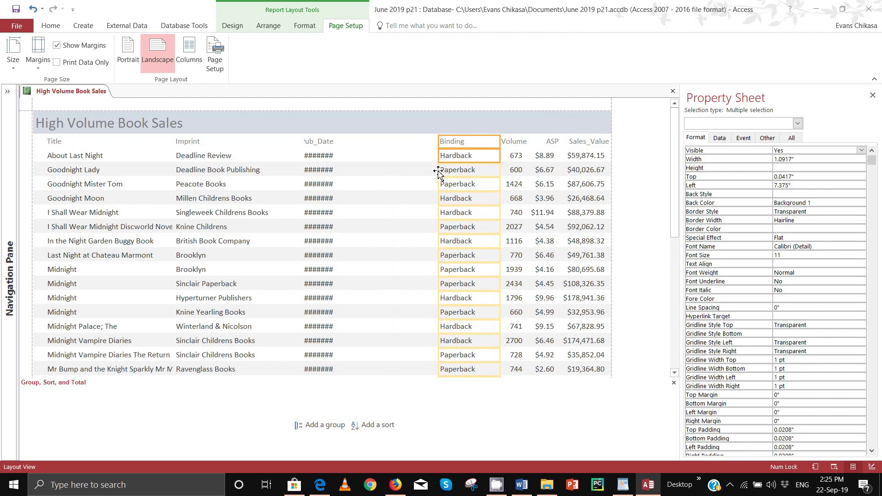
pyautogui.moveTo(440, 157); pyautogui.dragTo(449, 158)
# Step: Widen the Pub_Date heading and values to 0.8833" so the full dates fit
pyautogui.click(322, 141)
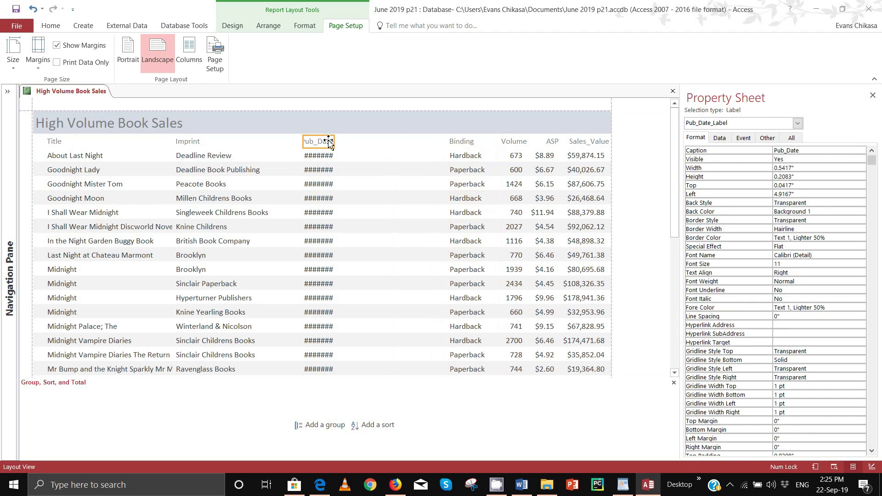
pyautogui.keyDown('shift'); pyautogui.click(325, 155); pyautogui.keyUp('shift')
pyautogui.hotkey('shift', 'Right')
pyautogui.hotkey('shift', 'Right')
pyautogui.hotkey('shift', 'Right')
pyautogui.hotkey('shift', 'Right')
pyautogui.hotkey('shift', 'Right')
pyautogui.hotkey('shift', 'Right')
pyautogui.hotkey('shift', 'Right')
pyautogui.hotkey('shift', 'Right')
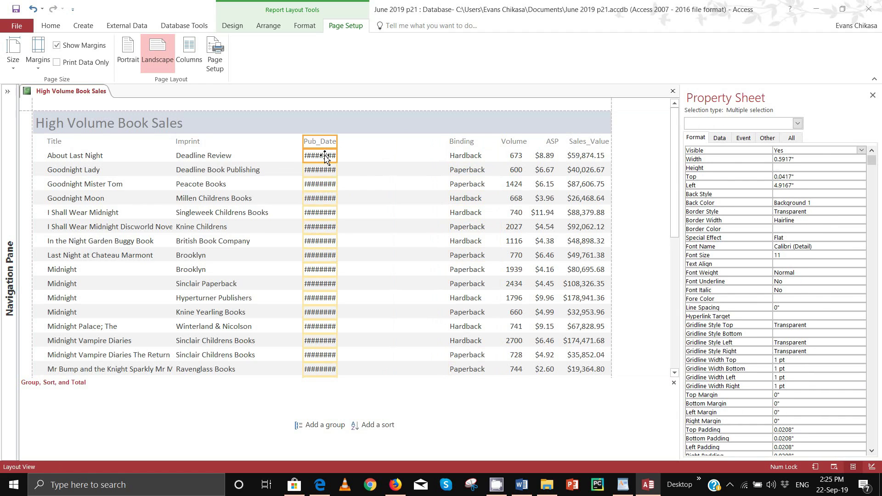
pyautogui.hotkey('shift', 'Right')
pyautogui.hotkey('shift', 'Right')
pyautogui.hotkey('shift', 'Right')
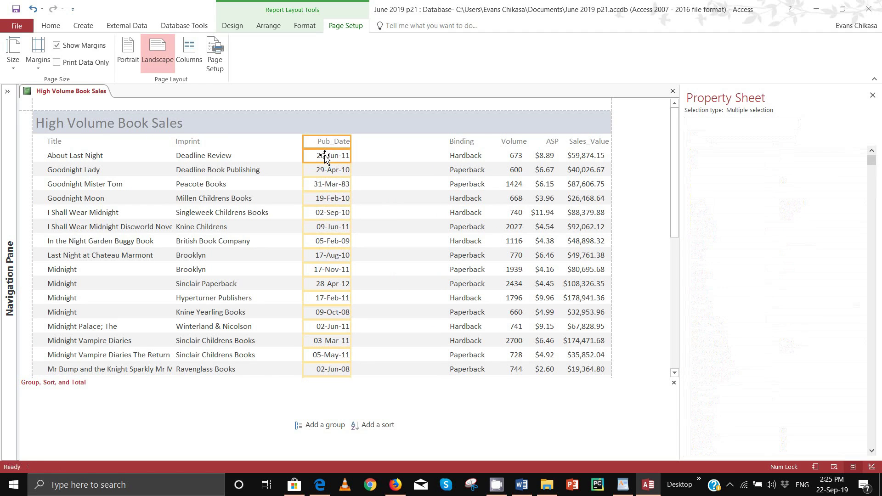
# Step: Move the Pub_Date heading and values right beside the Binding column, to a Left position of 6.5"
pyautogui.press('Right')
pyautogui.press('Right')
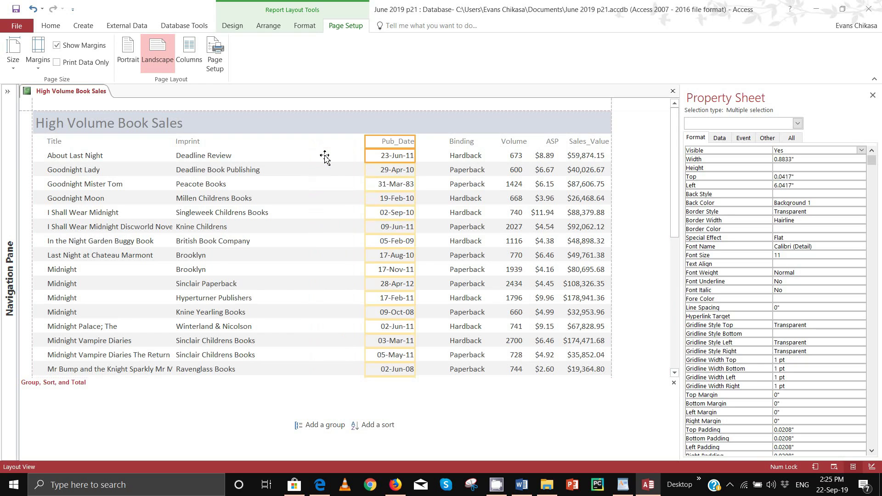
pyautogui.press('Right')
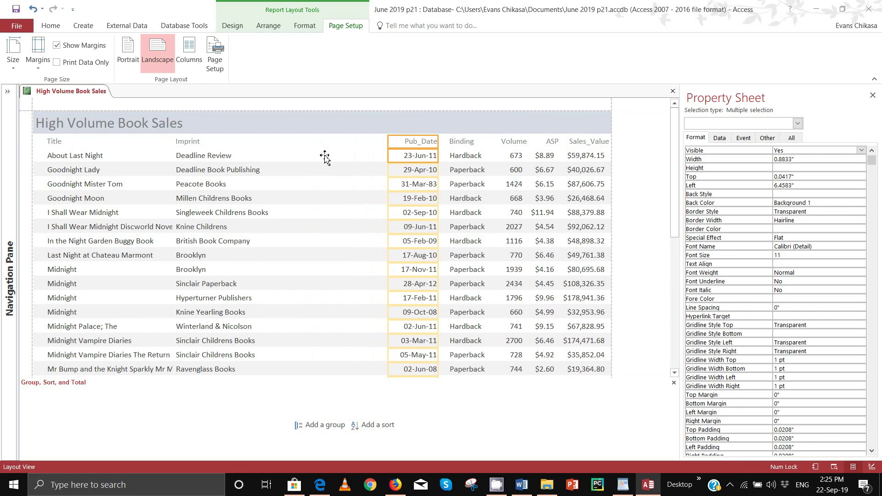
pyautogui.press('Right')
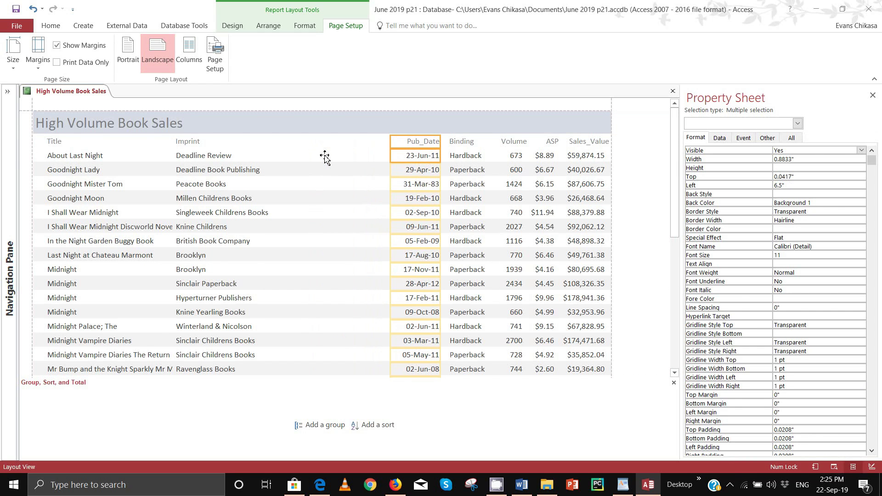
# Step: Narrow the Imprint heading and values to 1.9667" and move them right to a Left position of 4.375"
pyautogui.click(220, 142)
pyautogui.keyDown('shift'); pyautogui.click(223, 154); pyautogui.keyUp('shift')
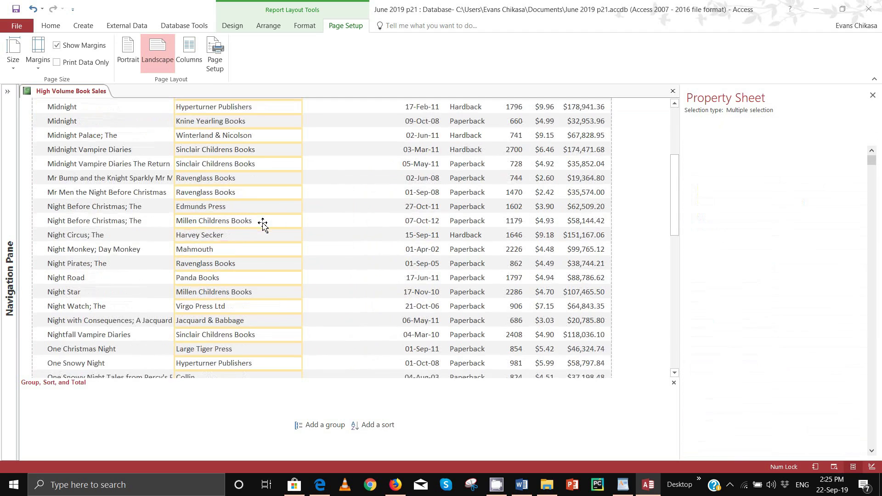
pyautogui.scroll(-5, 262, 223)
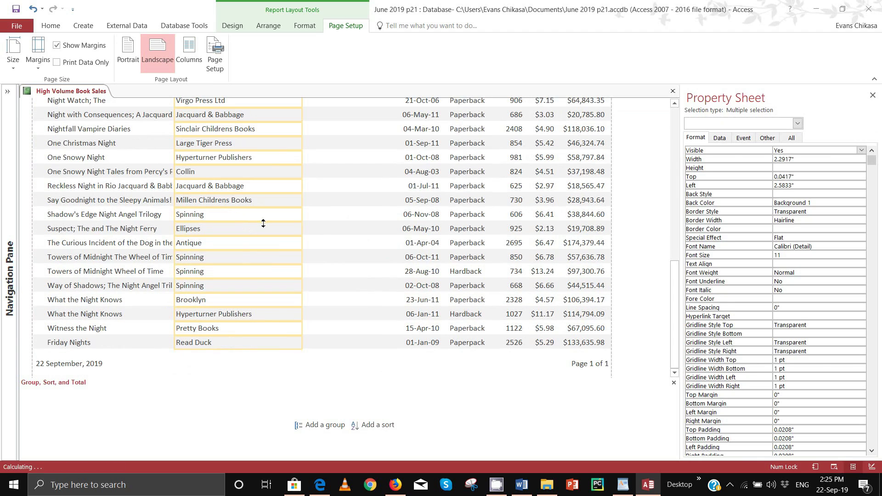
pyautogui.hotkey('shift', 'Left')
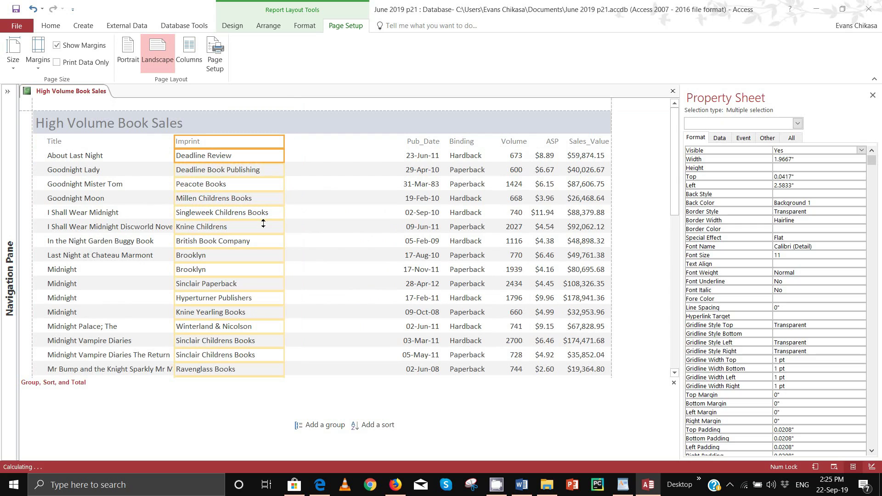
pyautogui.press('Right')
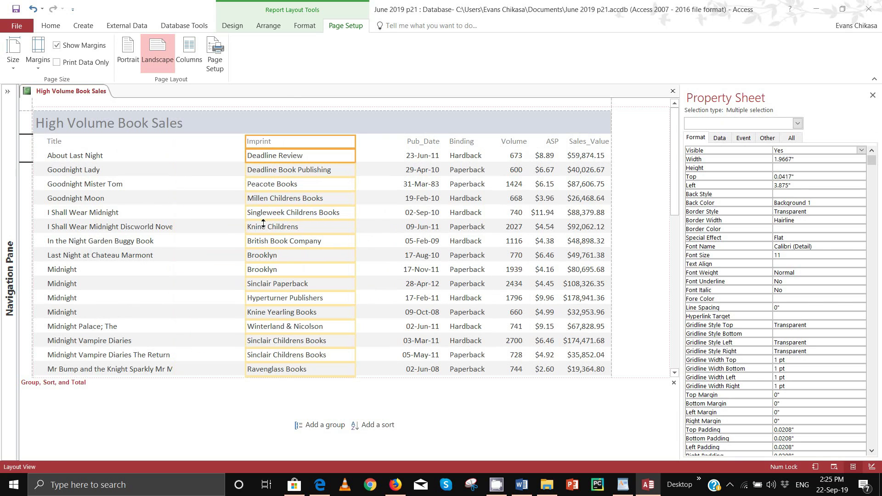
pyautogui.press('Right')
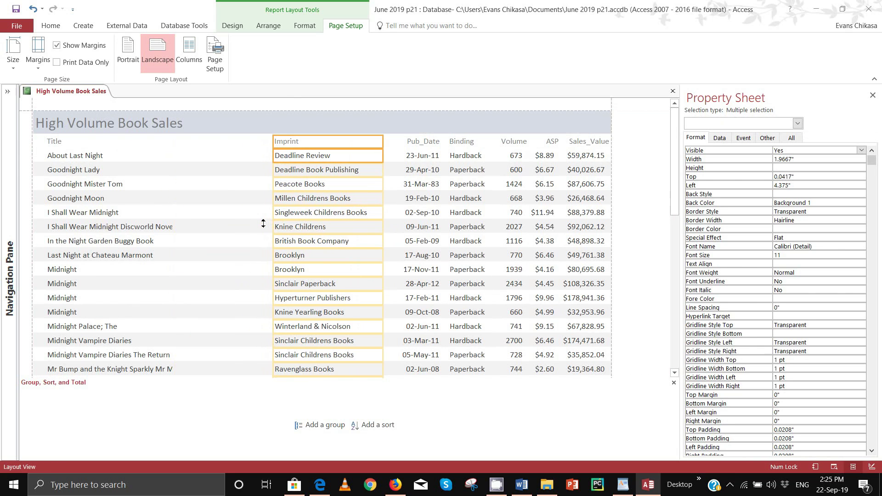
# Step: Widen the Title heading and values to 3.8" and check that every book title down the report fits
pyautogui.click(117, 205)
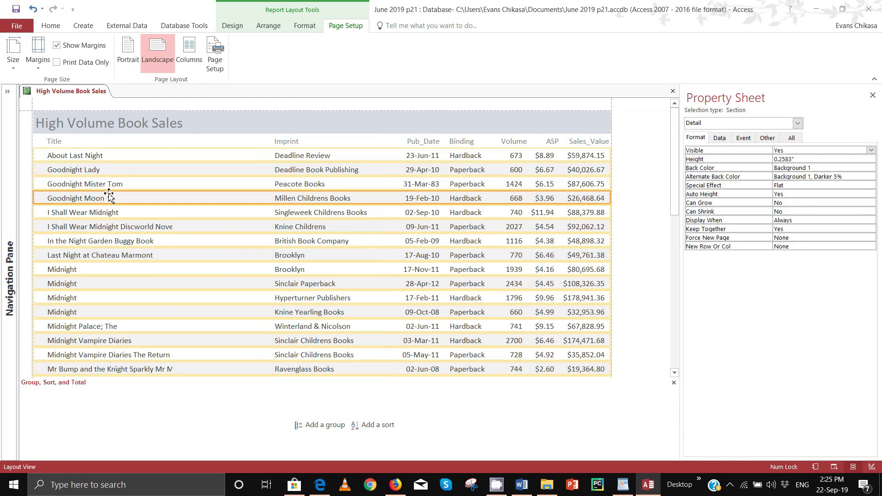
pyautogui.click(98, 143)
pyautogui.keyDown('shift'); pyautogui.click(137, 186); pyautogui.keyUp('shift')
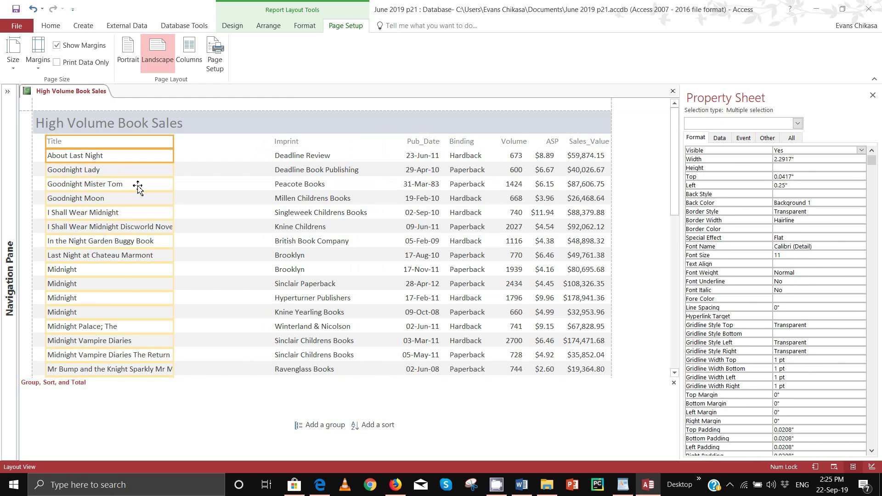
pyautogui.hotkey('shift', 'Right')
pyautogui.hotkey('shift', 'Right')
pyautogui.hotkey('shift', 'Right')
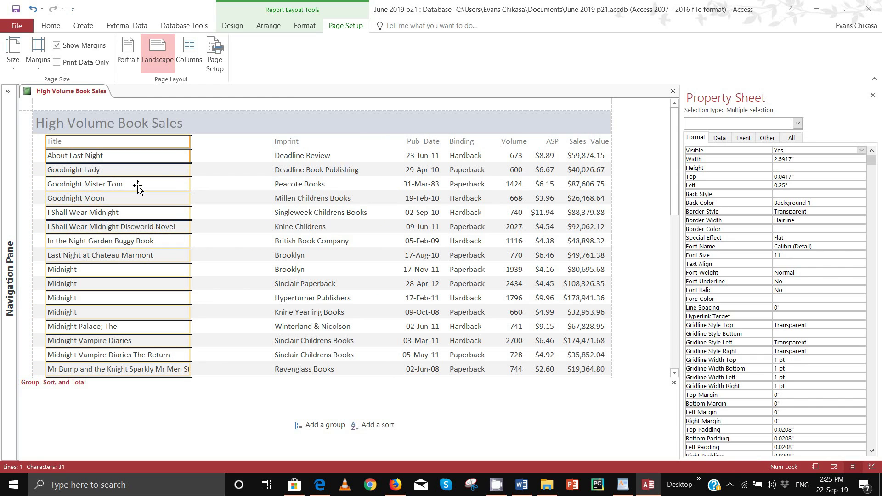
pyautogui.hotkey('shift', 'Right')
pyautogui.hotkey('shift', 'Right')
pyautogui.hotkey('shift', 'Right')
pyautogui.hotkey('shift', 'Right')
pyautogui.hotkey('shift', 'Right')
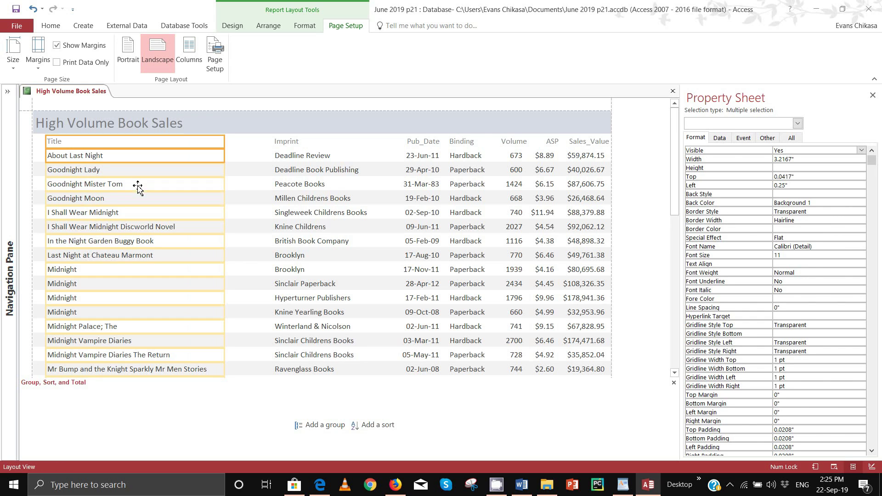
pyautogui.hotkey('shift', 'Right')
pyautogui.hotkey('shift', 'Right')
pyautogui.hotkey('shift', 'Right')
pyautogui.hotkey('shift', 'Right')
pyautogui.hotkey('shift', 'Right')
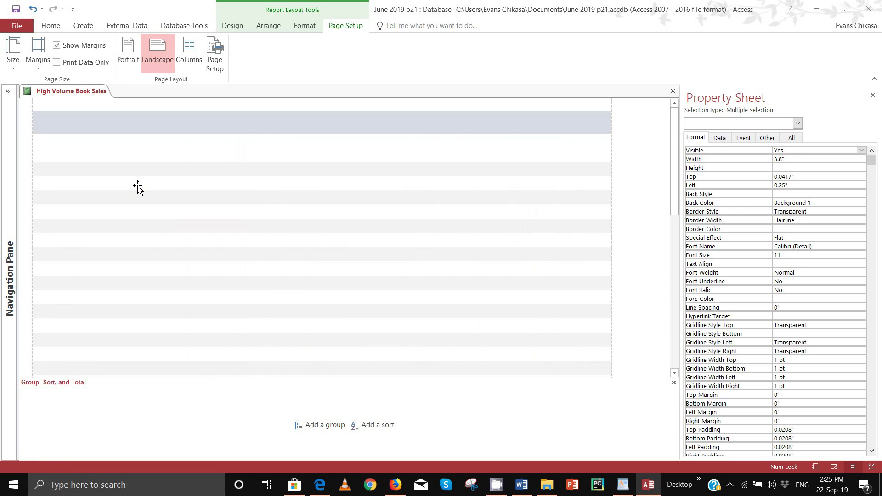
pyautogui.scroll(-6, 137, 193)
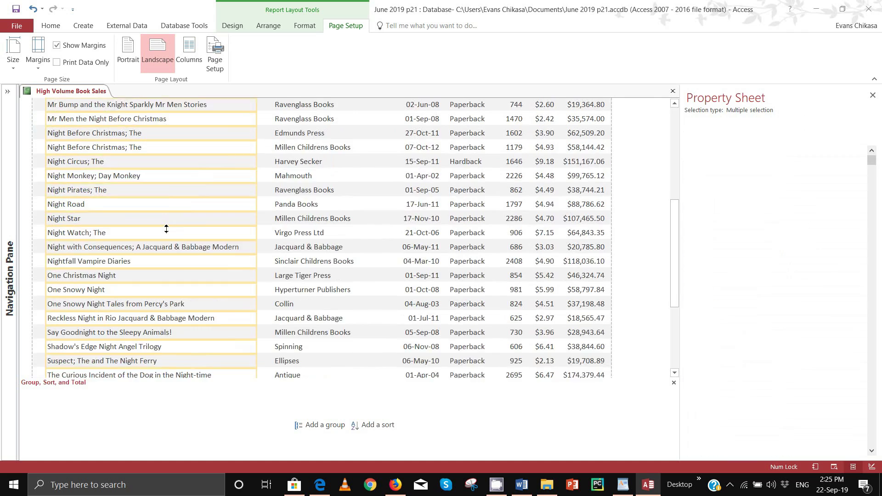
pyautogui.scroll(-5, 166, 229)
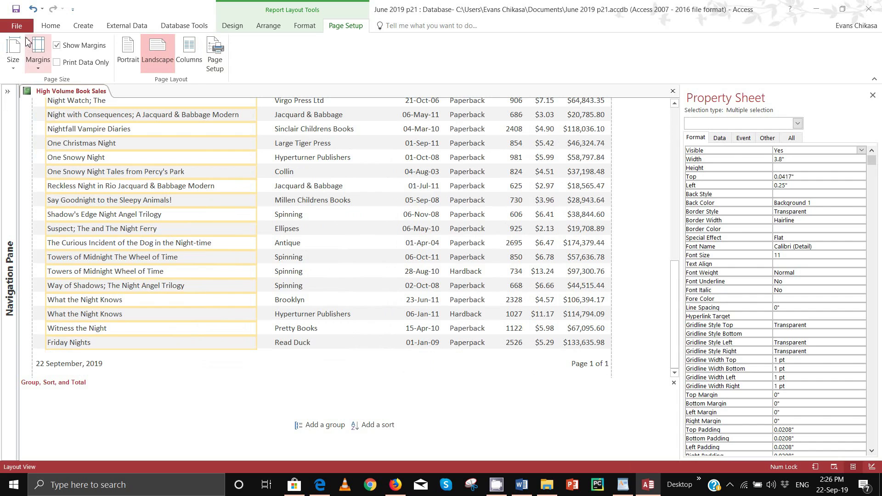
# Step: Check the column layout in Print Preview and return to Layout View
pyautogui.click(48, 26)
pyautogui.click(14, 65)
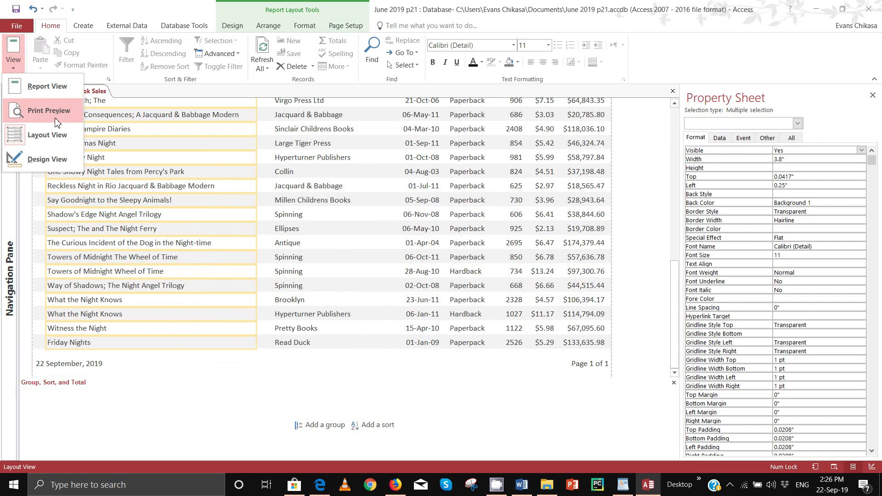
pyautogui.click(32, 112)
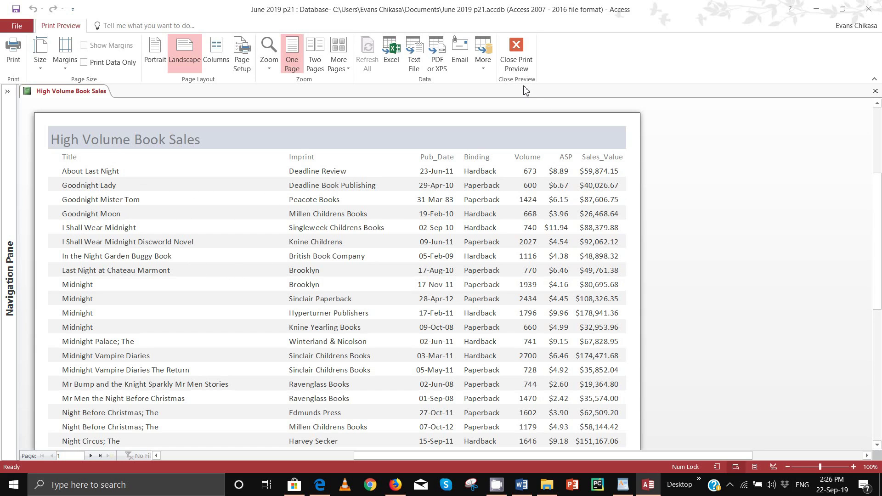
pyautogui.click(516, 55)
pyautogui.click(72, 124)
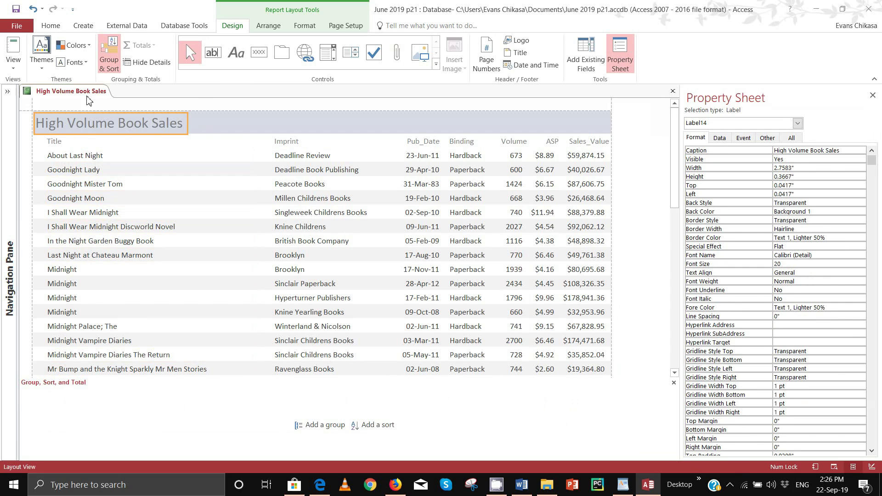
pyautogui.click(66, 143)
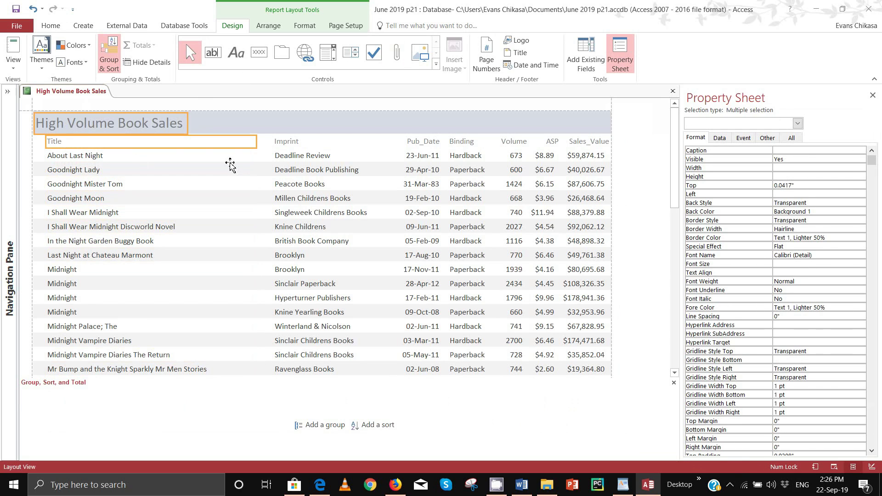
pyautogui.keyDown('shift'); pyautogui.click(288, 142); pyautogui.keyUp('shift')
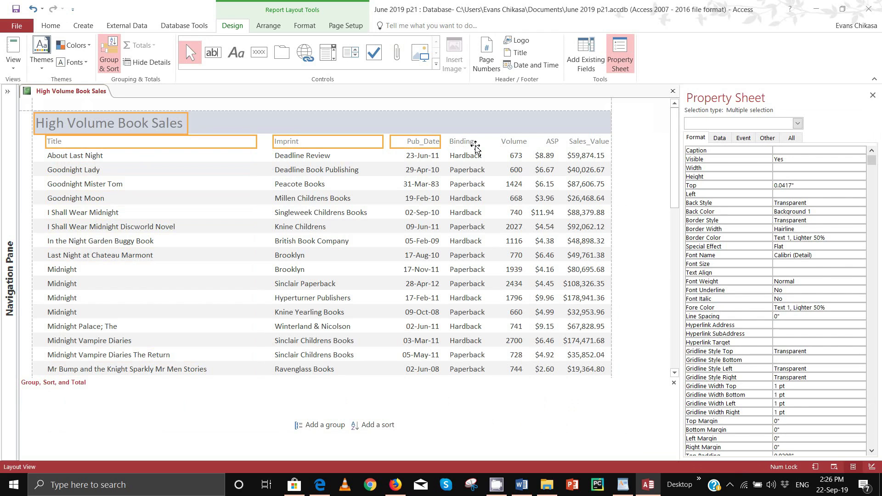
pyautogui.click(516, 150)
pyautogui.click(561, 144)
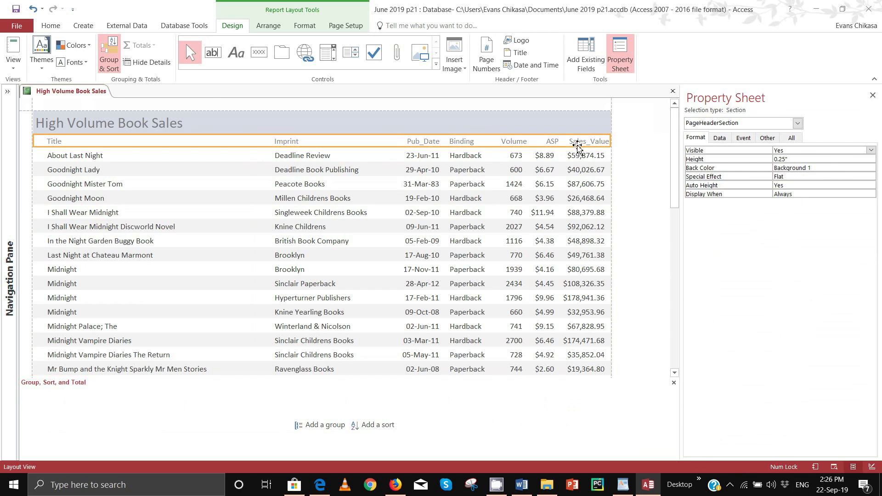
pyautogui.click(82, 123)
pyautogui.click(81, 142)
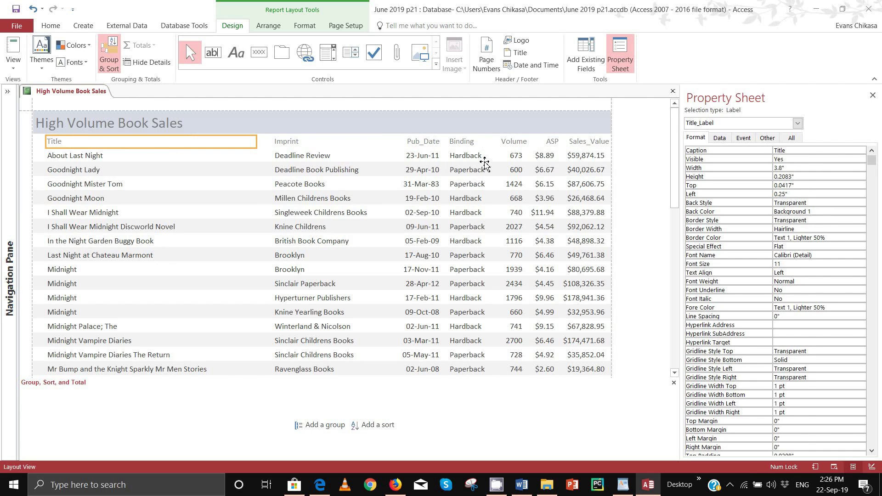
pyautogui.click(485, 142)
pyautogui.click(527, 145)
pyautogui.click(572, 142)
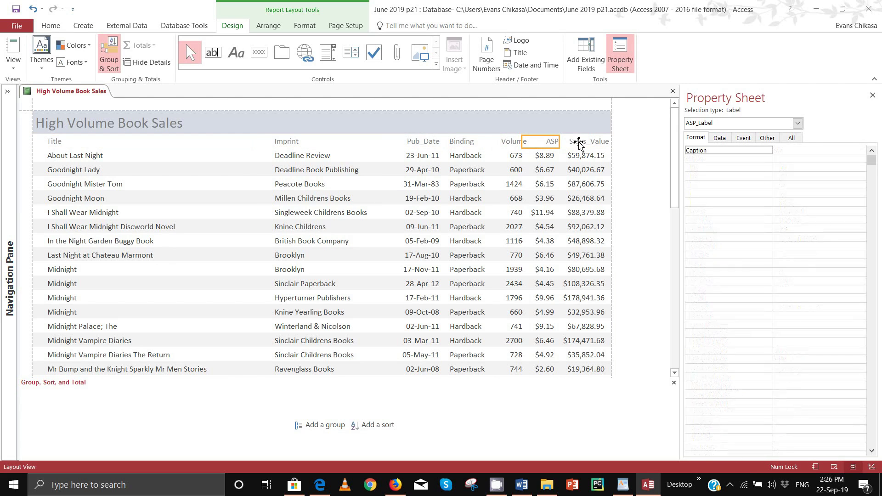
pyautogui.click(67, 142)
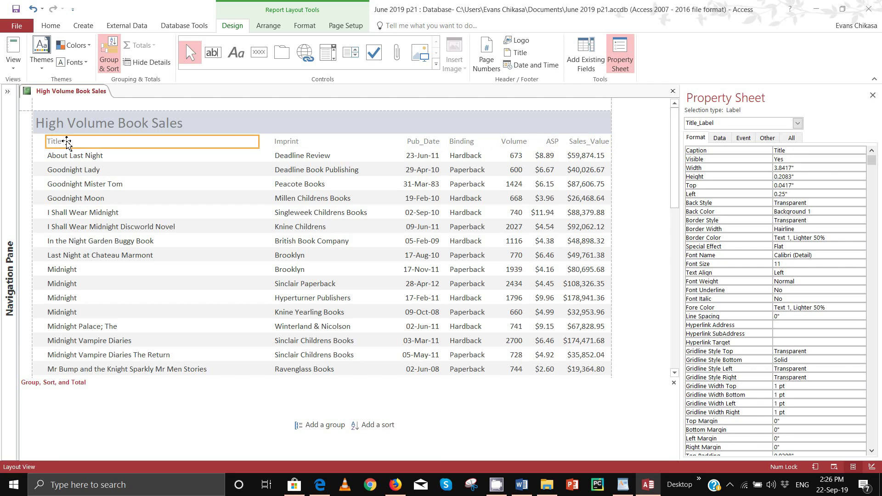
pyautogui.hotkey('shift', 'Left')
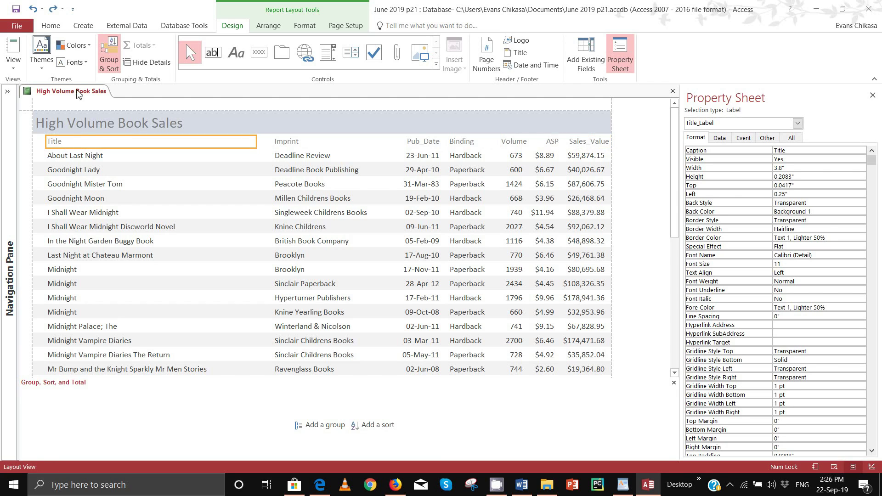
# Step: In Design View, make all the column headings in the Page Header bold and black
pyautogui.click(51, 26)
pyautogui.click(14, 62)
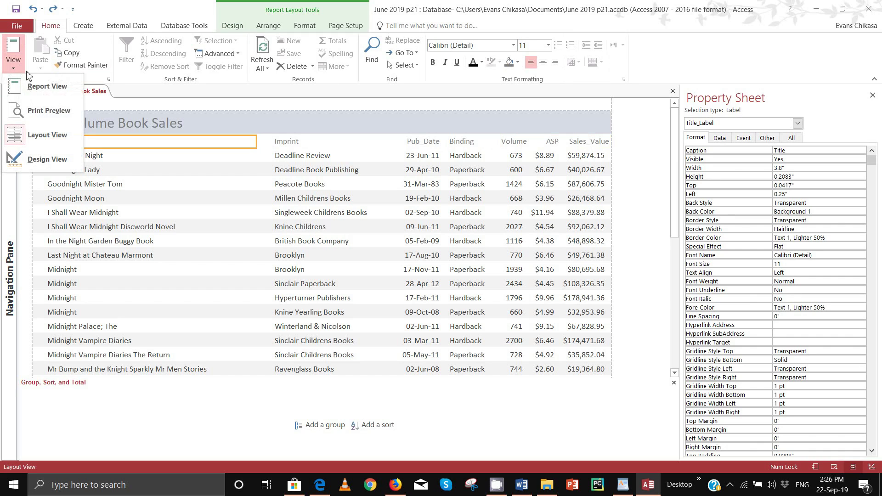
pyautogui.click(41, 158)
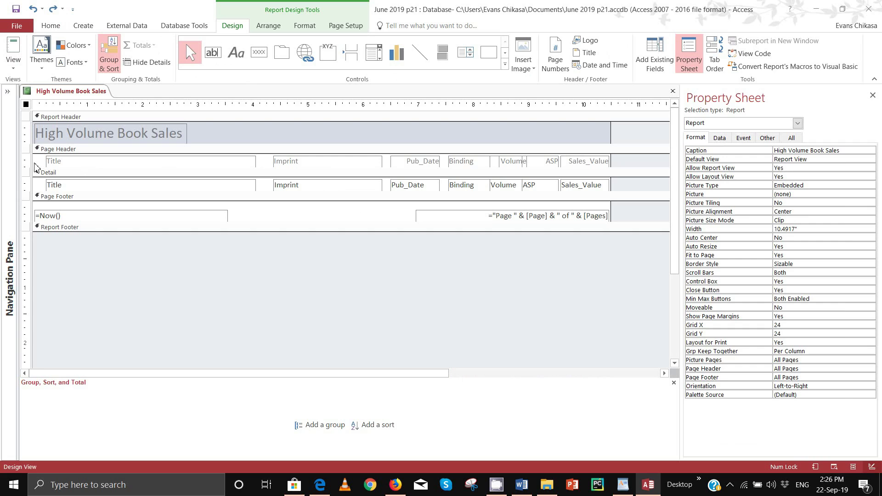
pyautogui.moveTo(34, 163); pyautogui.dragTo(623, 168)
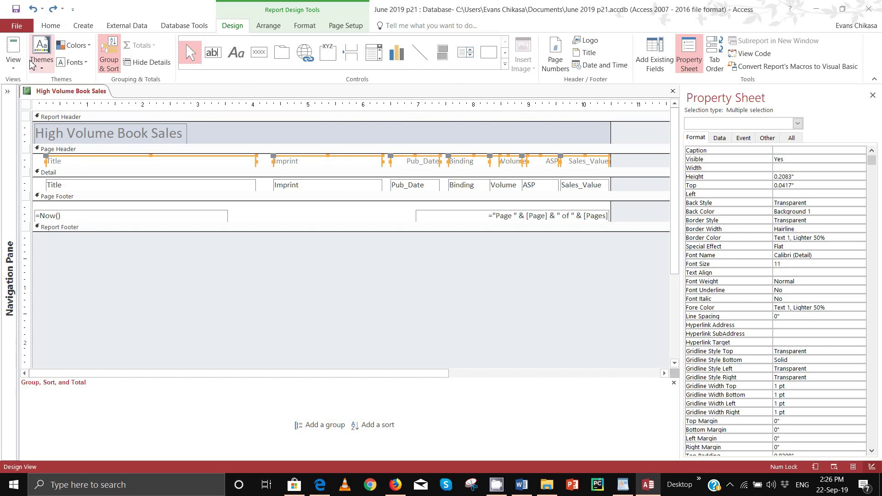
pyautogui.click(54, 26)
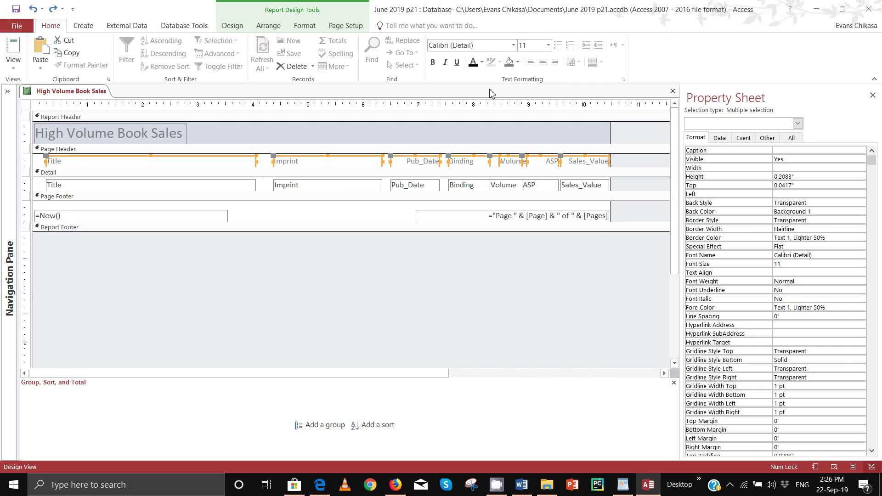
pyautogui.click(433, 62)
pyautogui.click(473, 62)
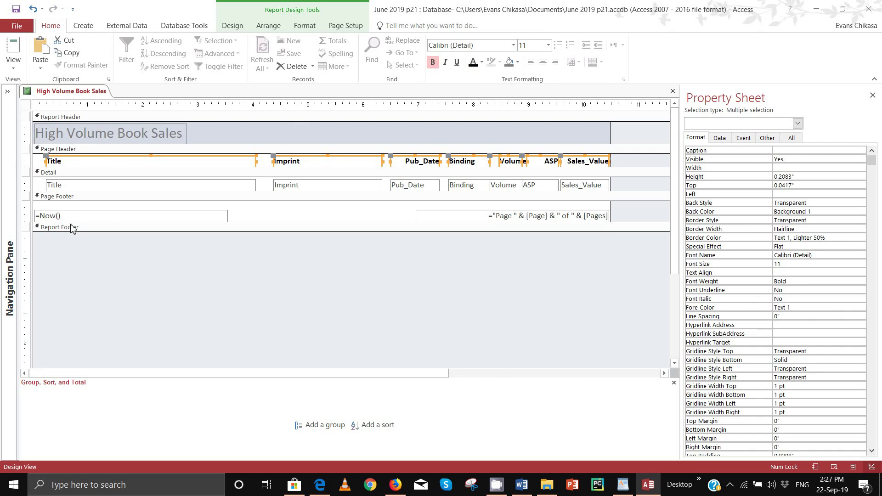
# Step: Make the High Volume Book Sales title in the Report Header bold with a font size of 28
pyautogui.click(57, 133)
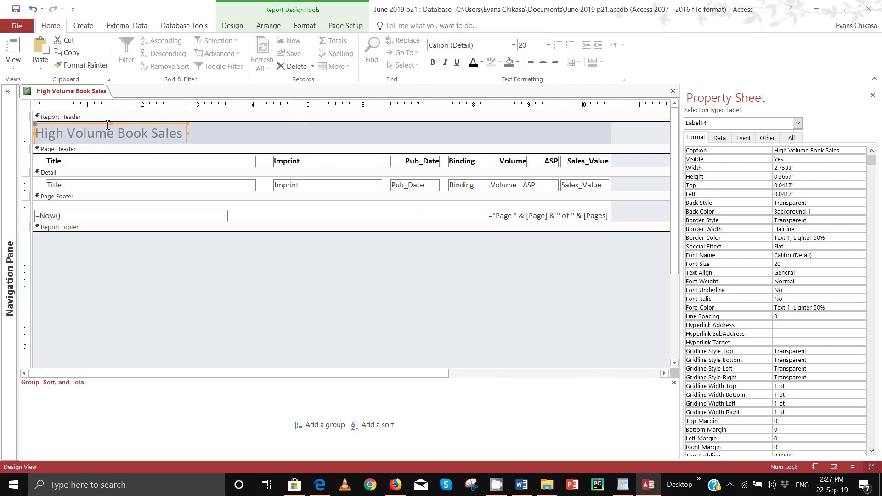
pyautogui.click(435, 65)
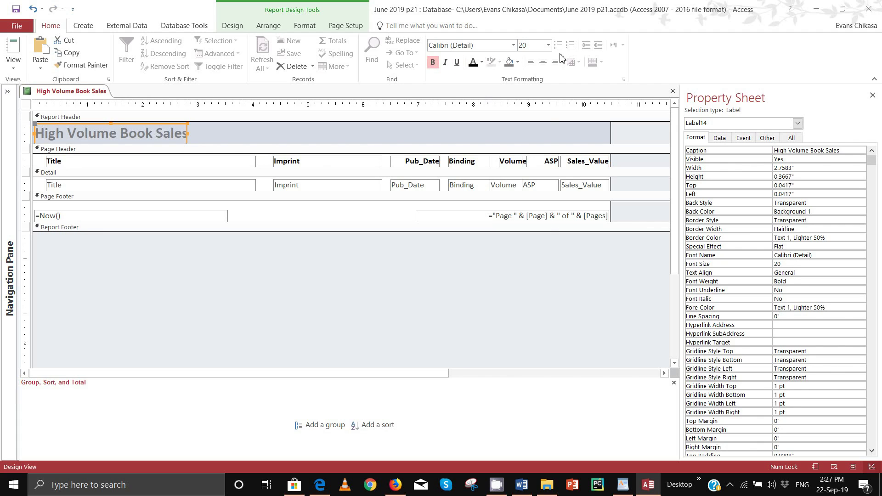
pyautogui.click(548, 45)
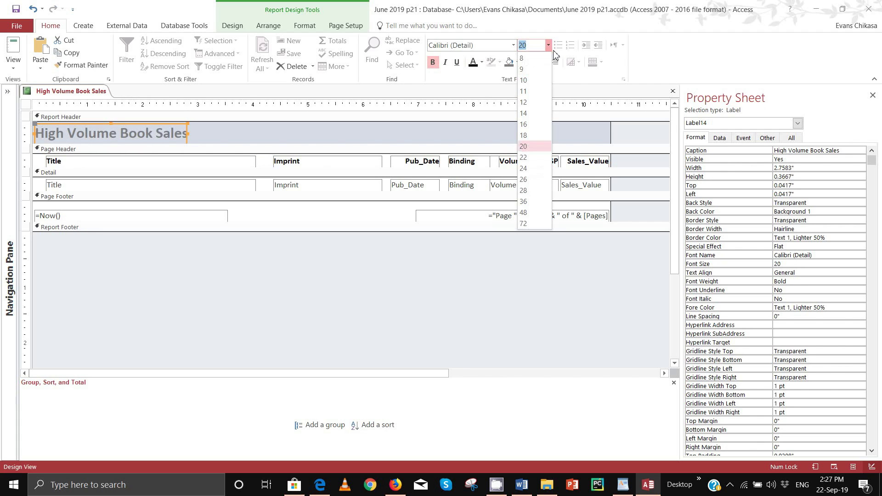
pyautogui.click(525, 191)
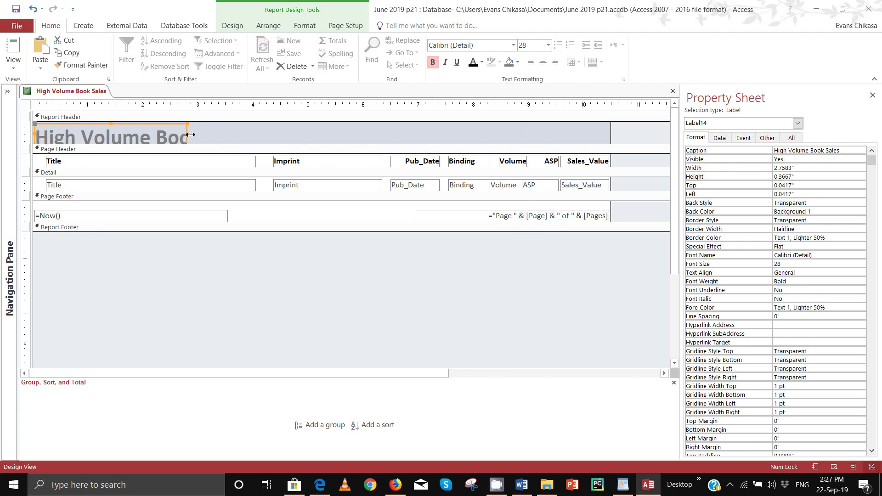
# Step: Enlarge the report title's box to 4.3333" wide and 0.5417" high, and colour its text black
pyautogui.moveTo(189, 136); pyautogui.dragTo(291, 167)
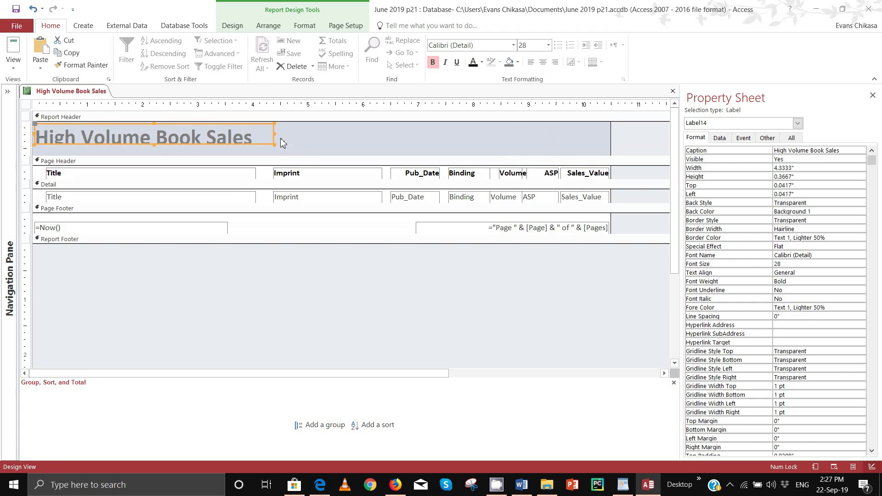
pyautogui.click(158, 149)
pyautogui.click(154, 143)
pyautogui.click(154, 143)
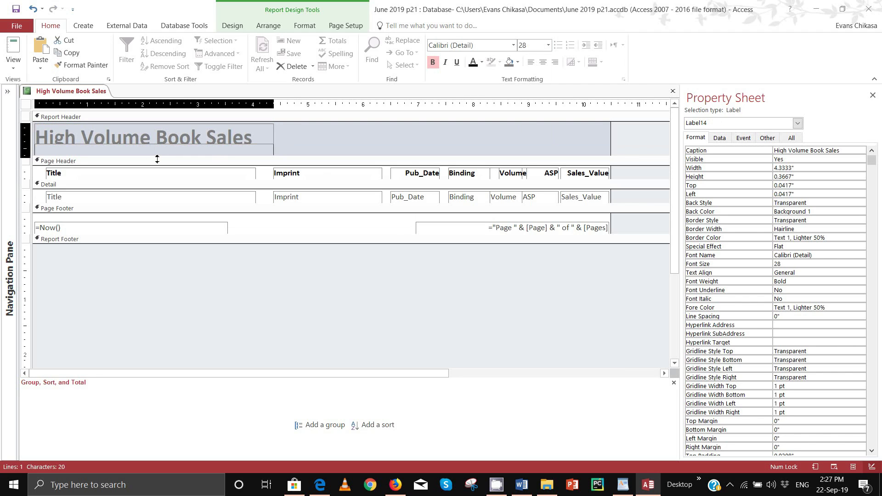
pyautogui.moveTo(154, 158); pyautogui.dragTo(159, 156)
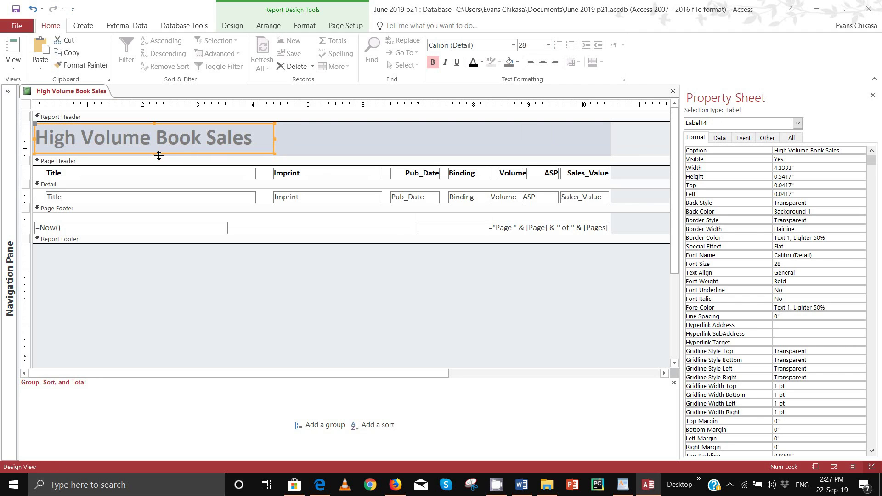
pyautogui.click(473, 63)
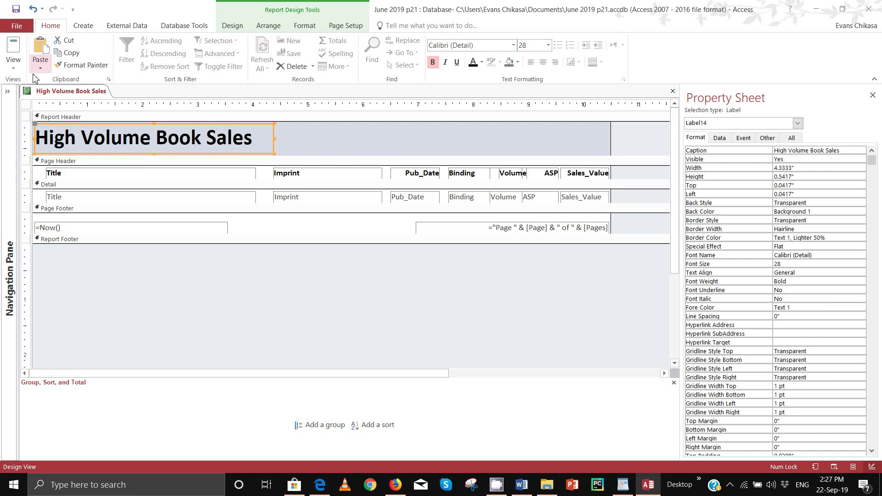
# Step: Check the formatted title and column headings in Print Preview and return to Design View
pyautogui.click(13, 67)
pyautogui.click(27, 110)
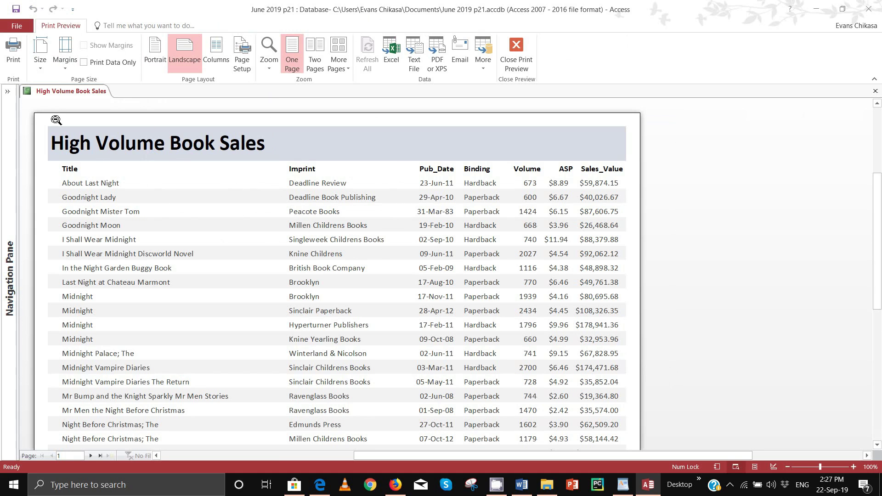
pyautogui.click(517, 52)
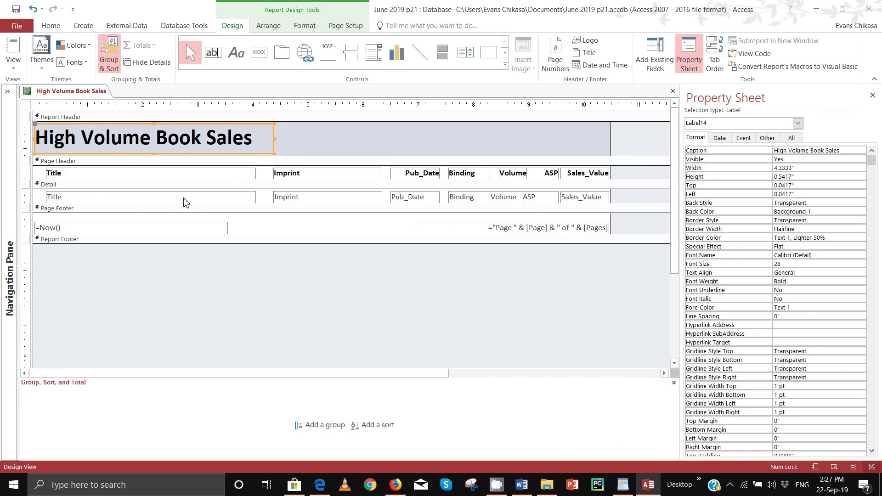
pyautogui.click(45, 178)
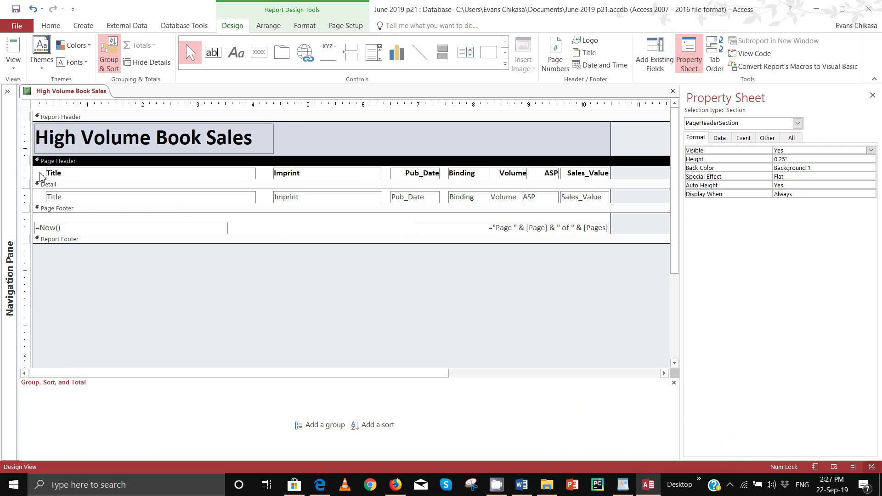
# Step: Switch the report to Layout View and select its Detail section
pyautogui.click(13, 73)
pyautogui.click(44, 135)
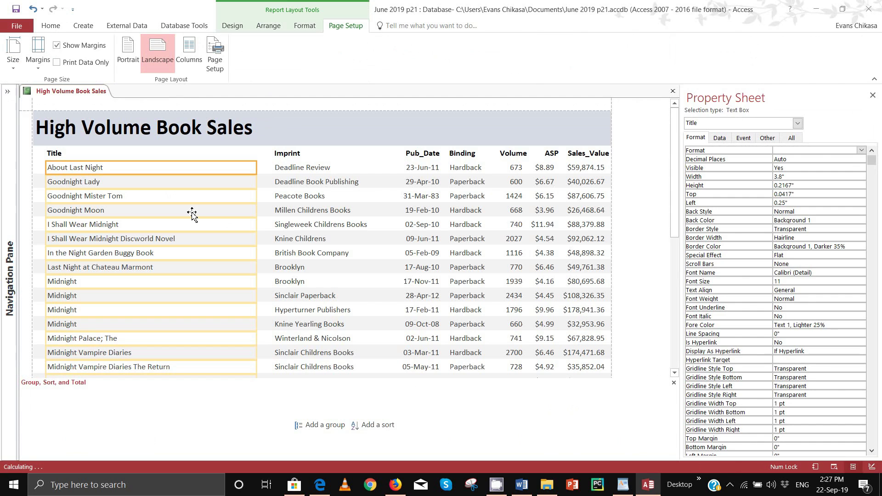
pyautogui.click(41, 167)
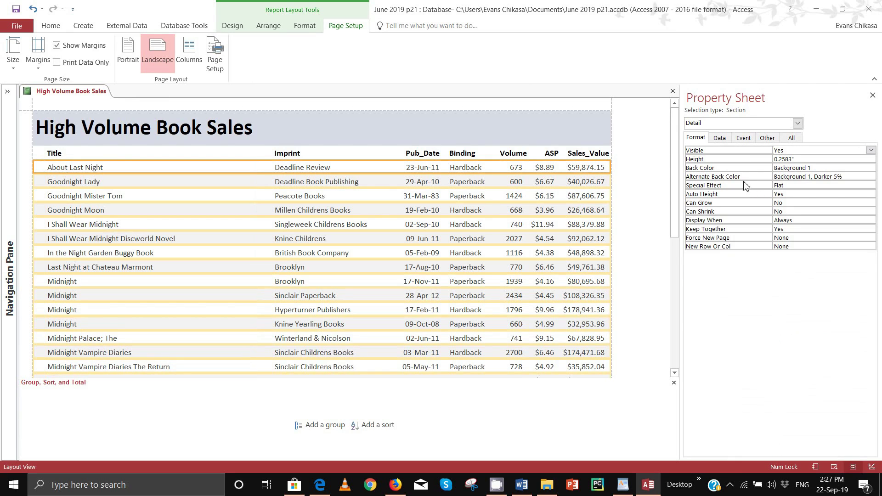
pyautogui.click(868, 168)
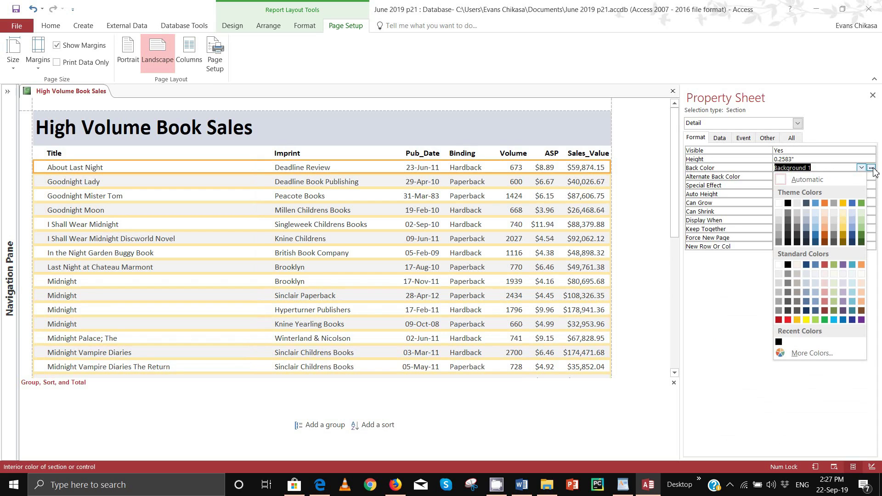
pyautogui.click(811, 353)
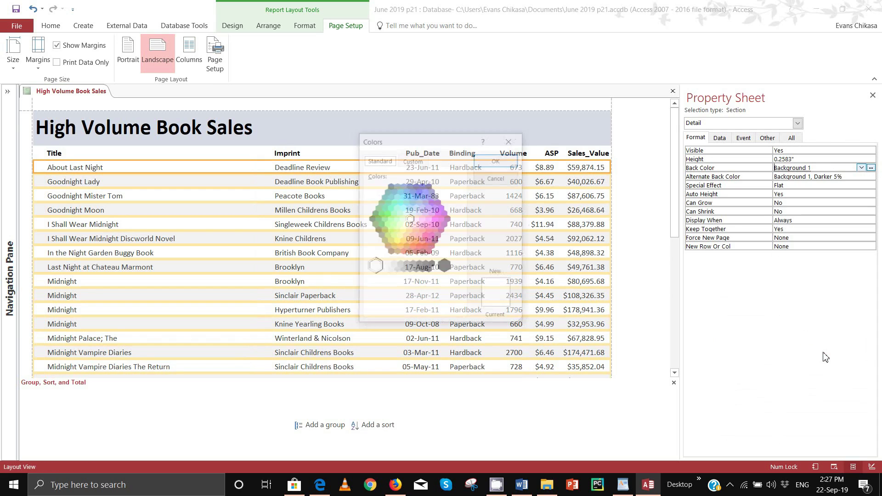
pyautogui.click(514, 142)
# Step: Remove the shading of alternate rows by setting the Detail section's Alternate Back Color to No Color
pyautogui.click(836, 176)
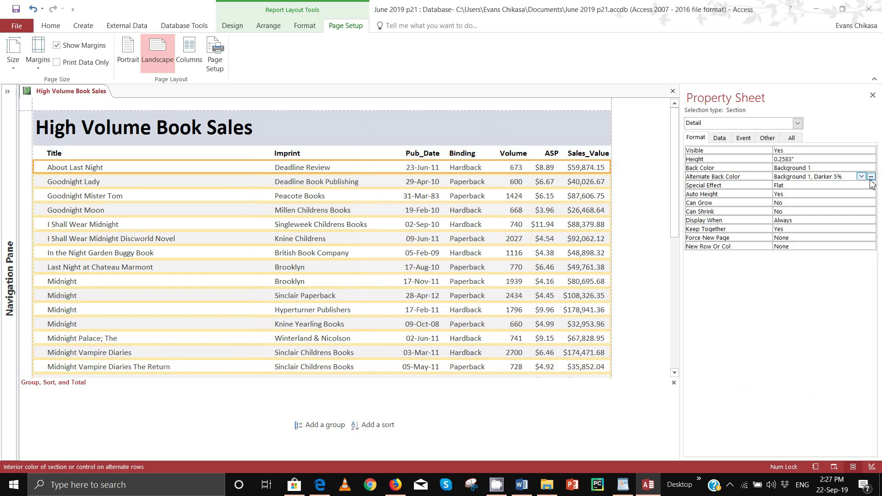
pyautogui.click(871, 177)
pyautogui.click(850, 361)
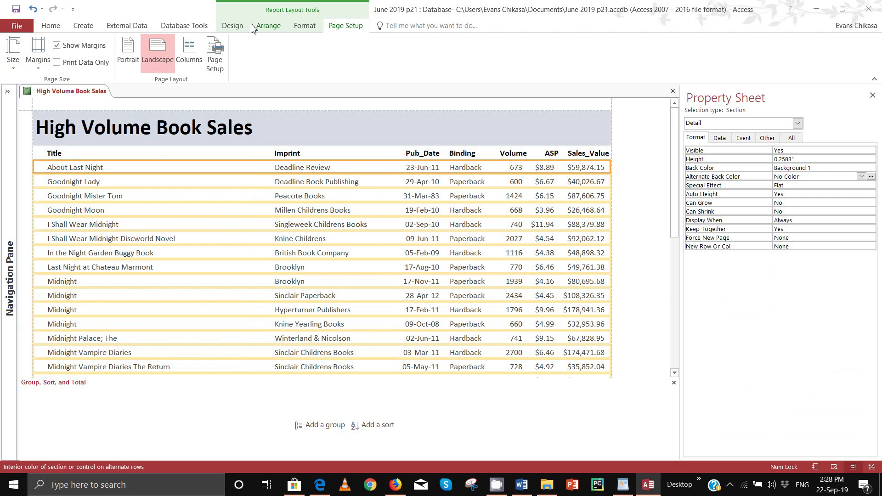
# Step: Examine both pages of the report in Print Preview, checking that all columns and rows show in full
pyautogui.click(50, 27)
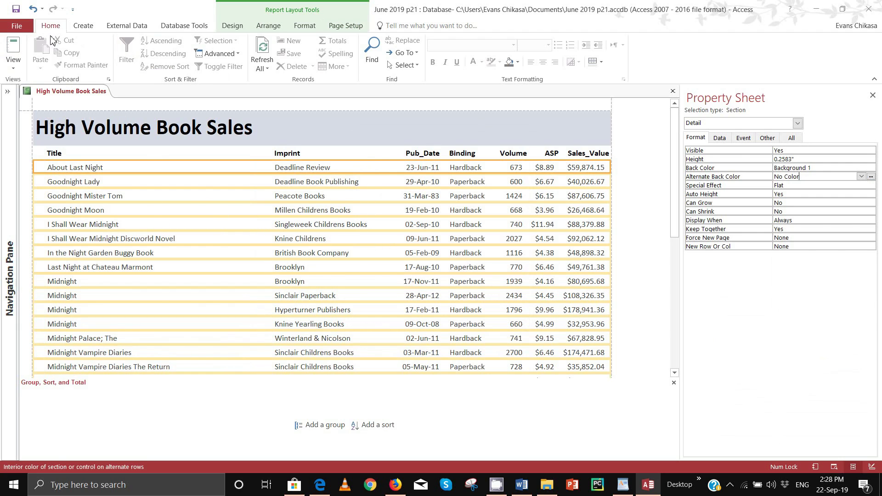
pyautogui.click(27, 67)
pyautogui.click(40, 111)
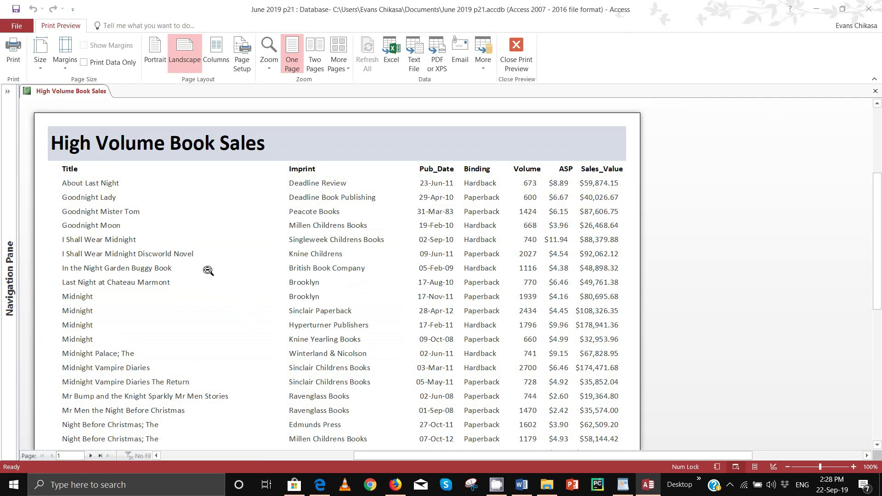
pyautogui.scroll(-3, 372, 253)
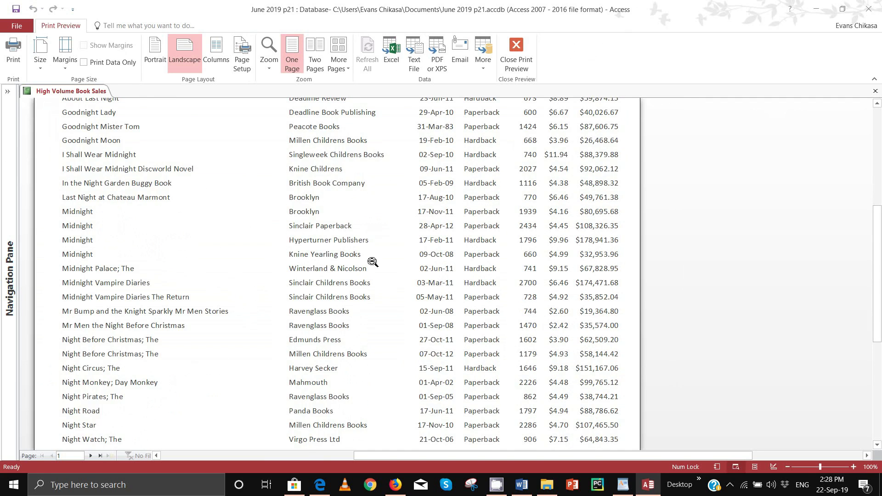
pyautogui.scroll(-3, 373, 262)
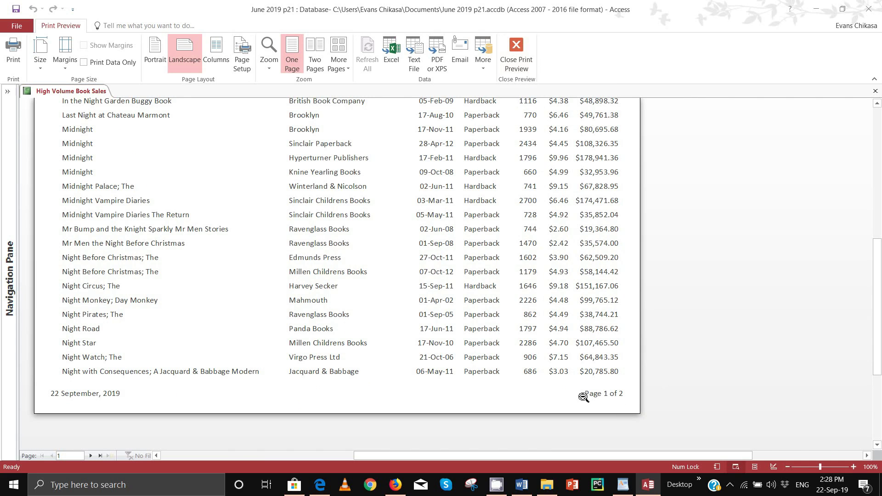
pyautogui.click(90, 455)
pyautogui.scroll(5, 368, 325)
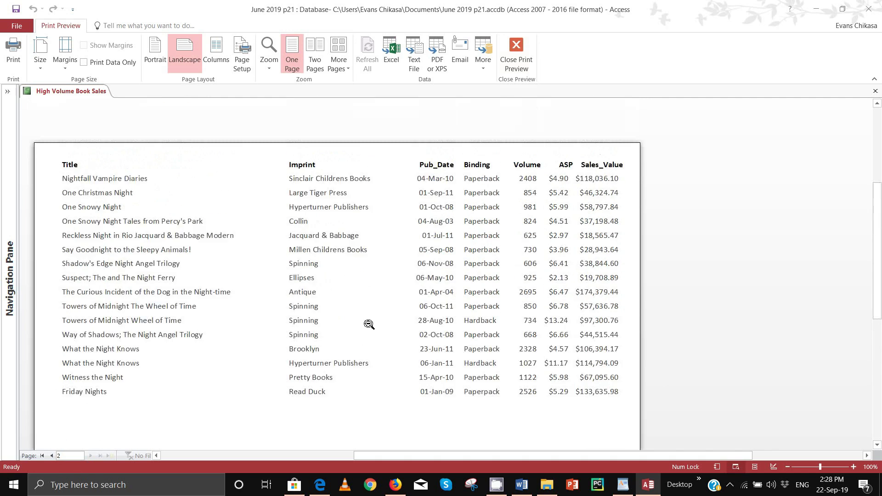
# Step: Check the remaining rows and the footer on page 2 of the preview and return to Layout View
pyautogui.scroll(-1, 371, 323)
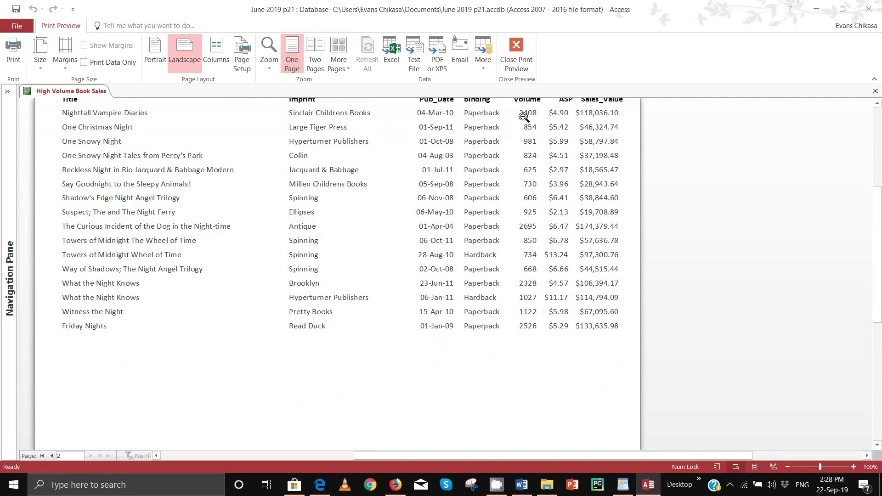
pyautogui.scroll(-3, 493, 269)
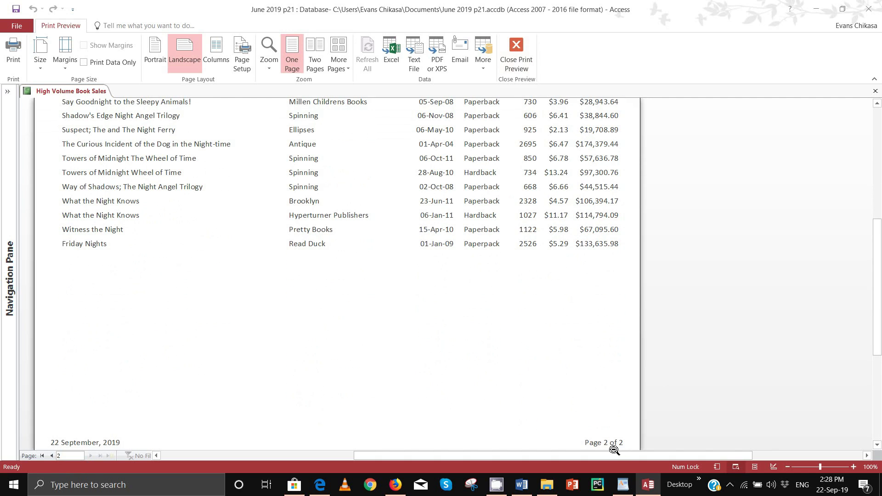
pyautogui.click(525, 55)
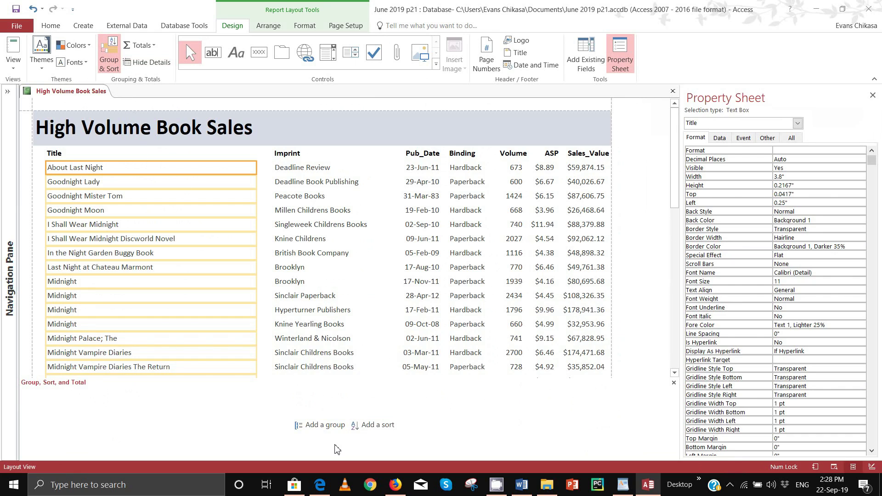
# Step: Add a sort level to the report, highlight the Binding and Volume sorting requirement in the Edge question paper, and return to Access
pyautogui.click(380, 425)
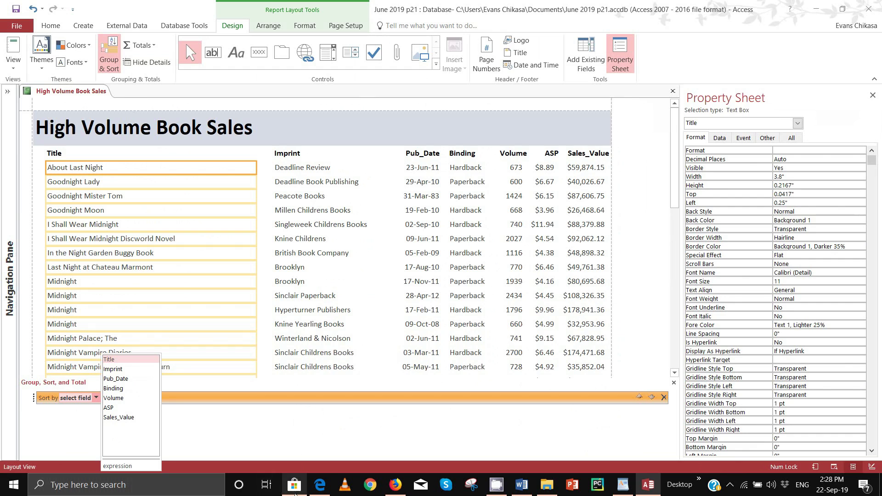
pyautogui.click(320, 484)
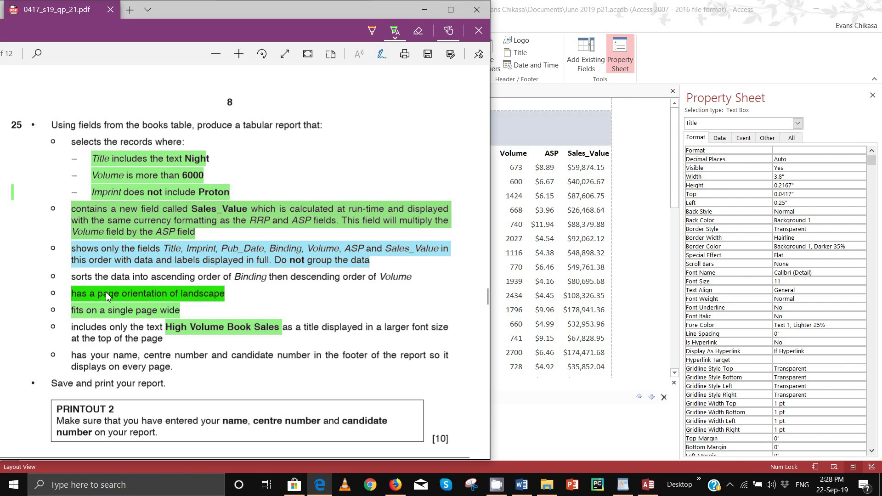
pyautogui.moveTo(72, 277); pyautogui.dragTo(411, 279)
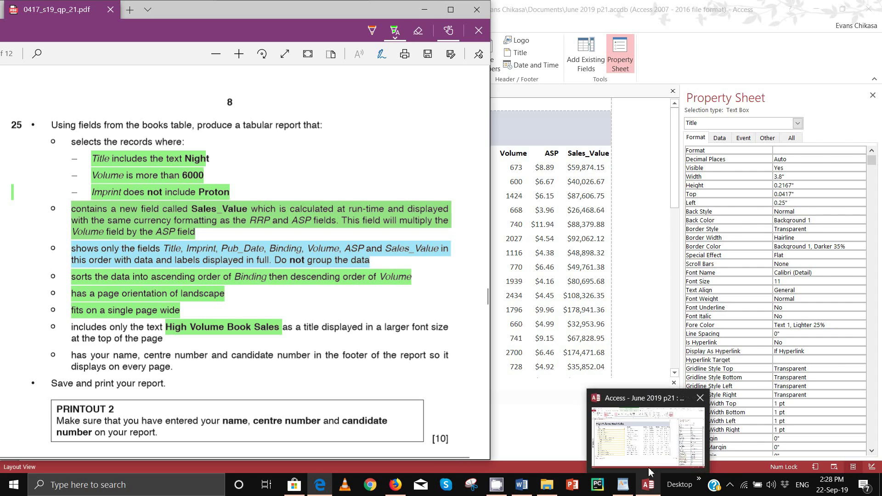
pyautogui.click(648, 485)
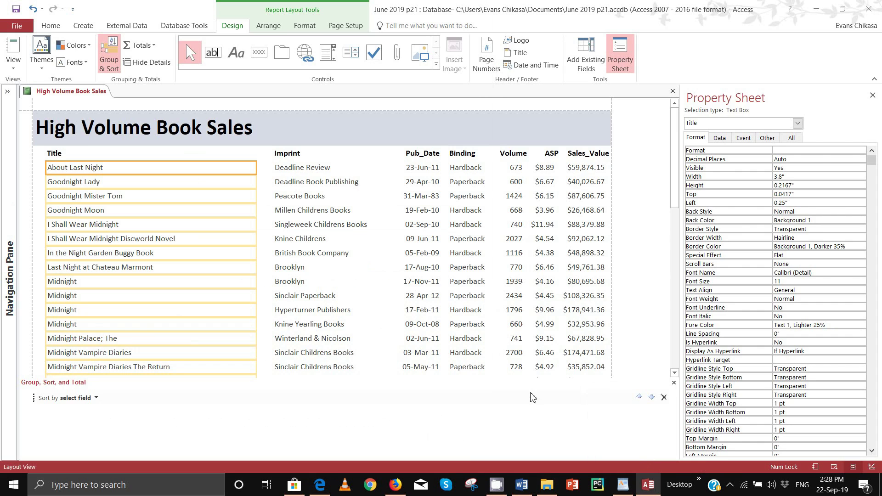
# Step: Sort the report by Binding in ascending order, with Volume from largest to smallest as the second sort level
pyautogui.click(96, 397)
pyautogui.click(115, 389)
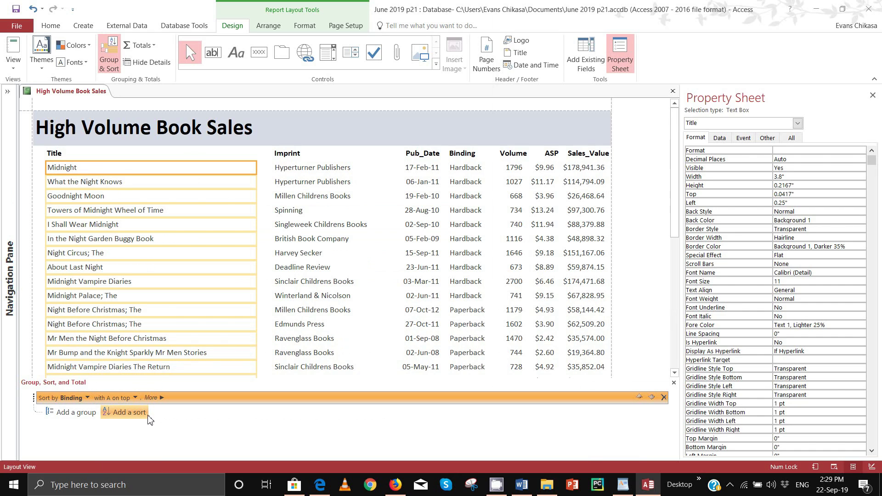
pyautogui.click(138, 413)
pyautogui.click(125, 398)
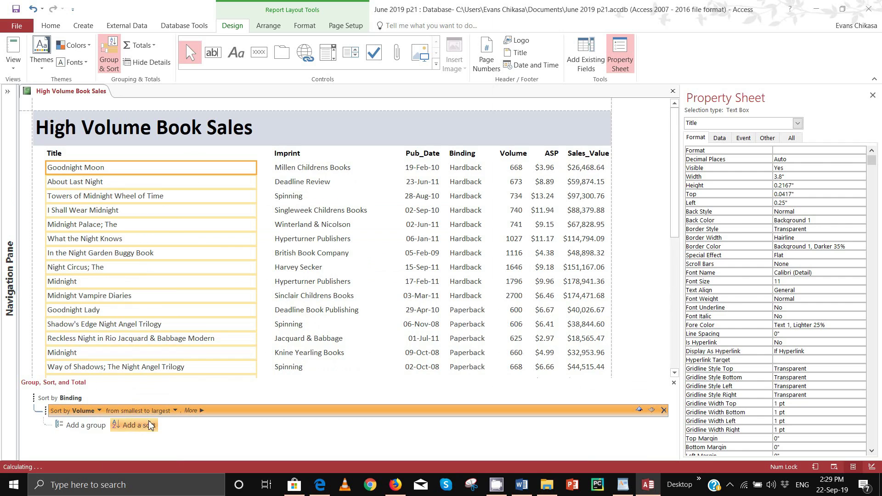
pyautogui.click(174, 411)
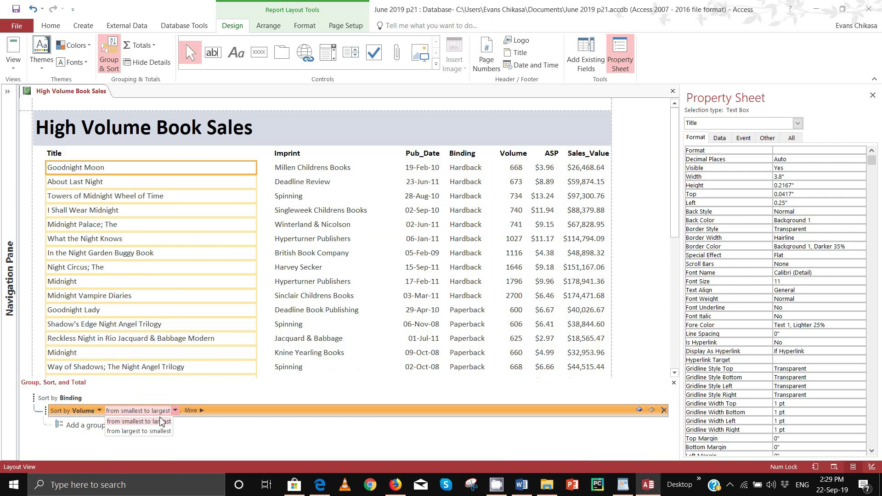
pyautogui.click(133, 431)
# Step: Highlight the requirement for name, centre number and candidate number in the footer in the Edge question paper and return to Access
pyautogui.click(280, 425)
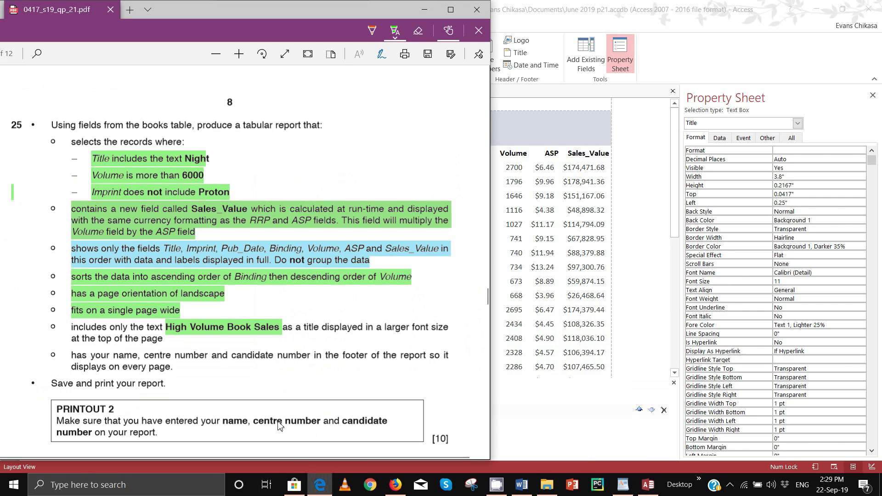
pyautogui.scroll(-3, 159, 348)
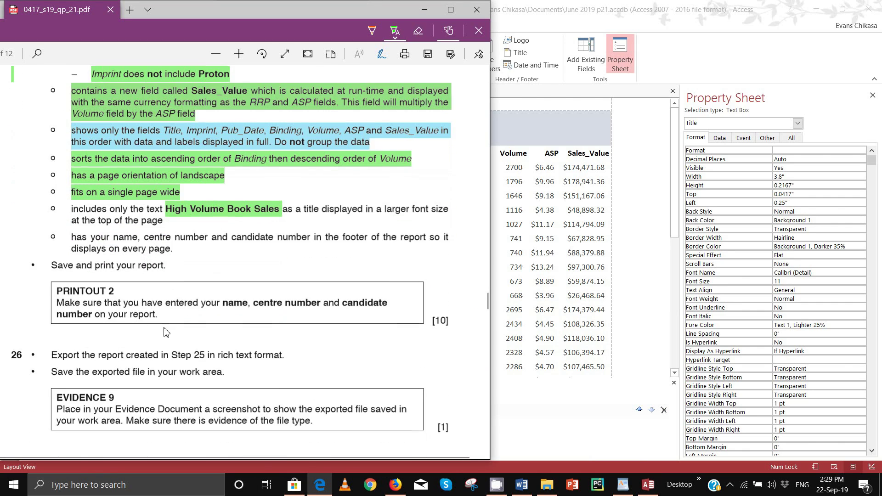
pyautogui.moveTo(79, 241); pyautogui.dragTo(186, 256)
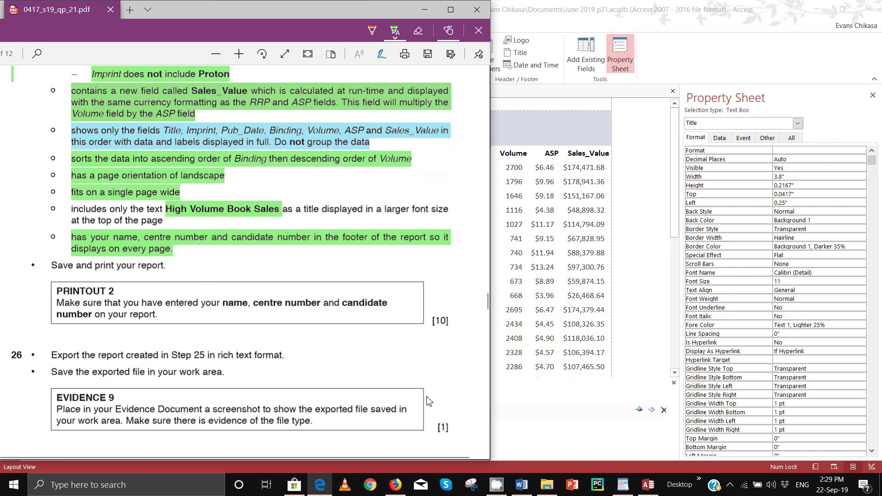
pyautogui.click(648, 485)
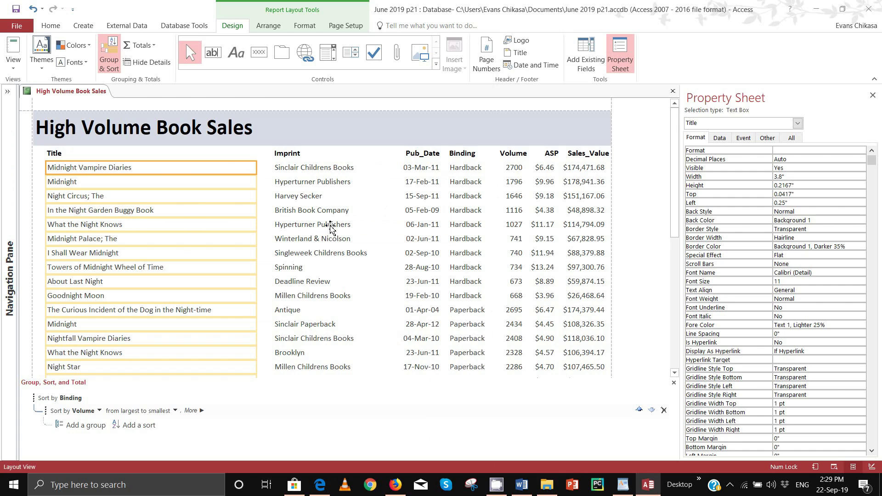
# Step: Switch the report to Design View and enlarge the Report Footer section to about 0.7 inch high
pyautogui.click(22, 63)
pyautogui.click(59, 156)
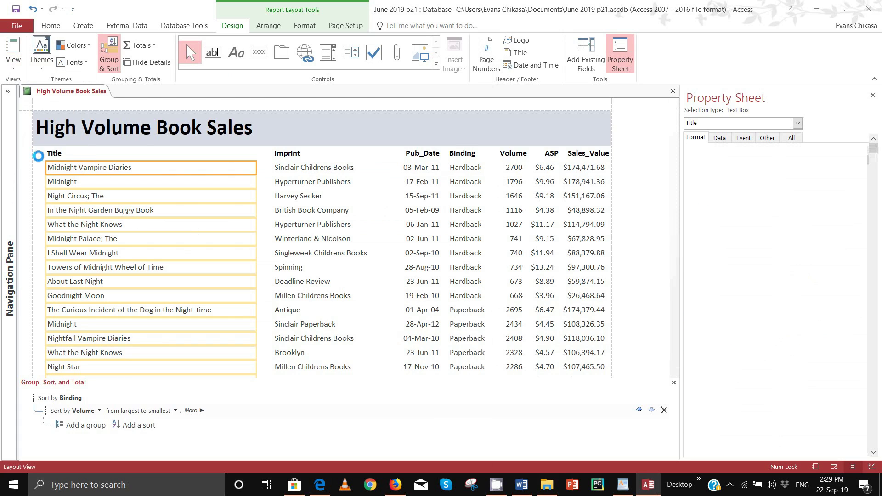
pyautogui.moveTo(124, 244); pyautogui.dragTo(130, 282)
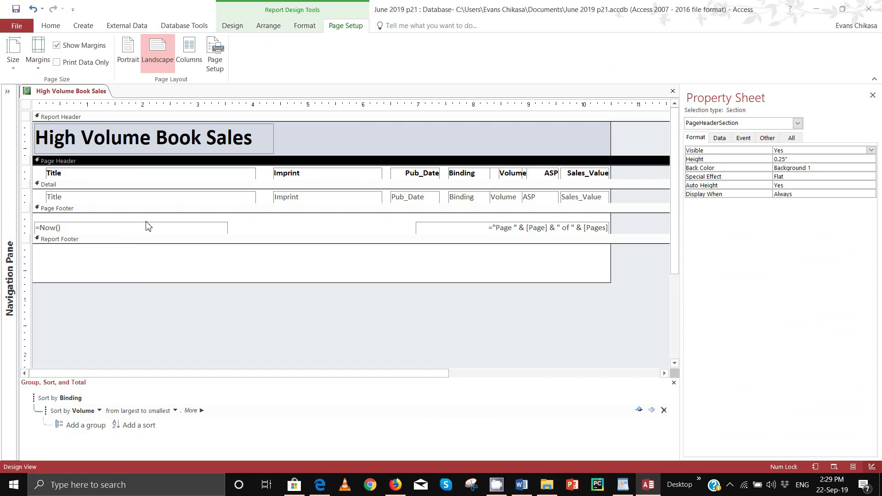
# Step: Delete the date and page number text boxes from the Page Footer section
pyautogui.click(204, 227)
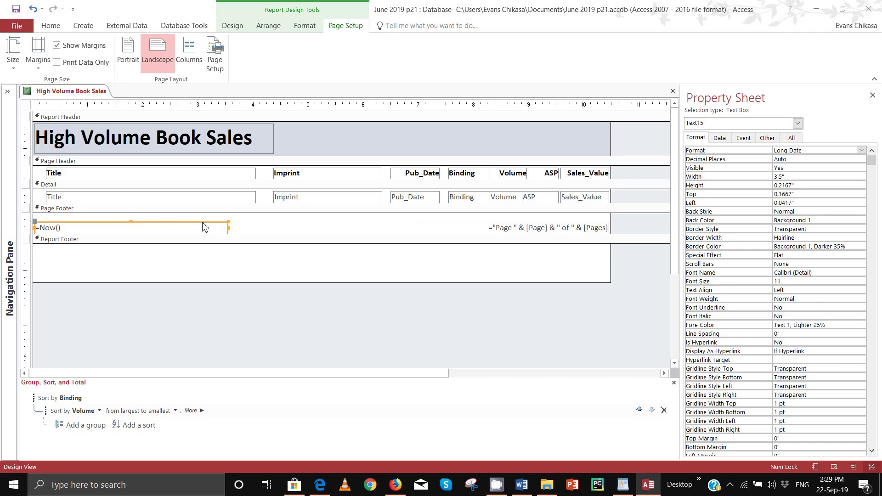
pyautogui.press('Delete')
pyautogui.click(416, 226)
pyautogui.press('Delete')
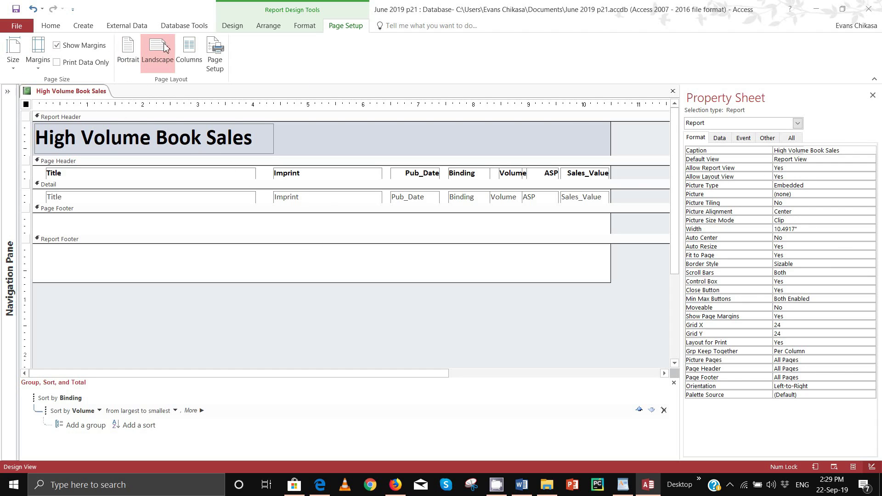
# Step: Add a label about 3.3 inches wide to the Page Footer containing the candidate's name, centre number and candidate number
pyautogui.click(232, 26)
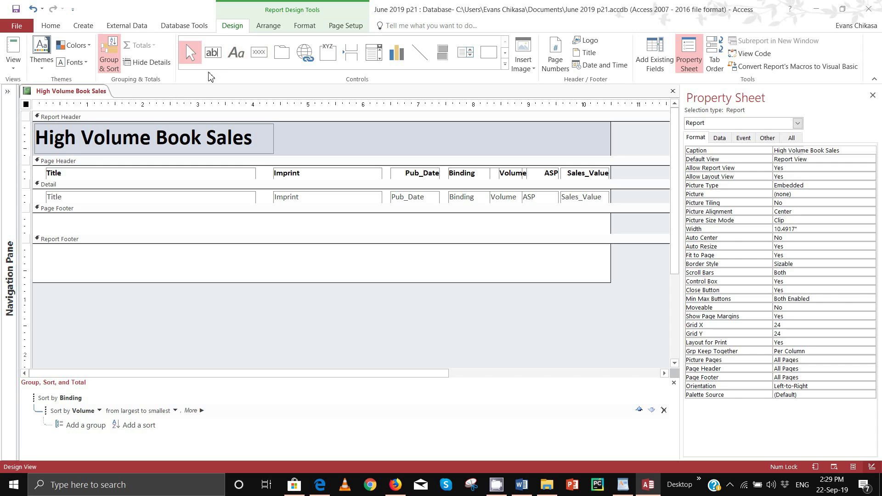
pyautogui.click(235, 52)
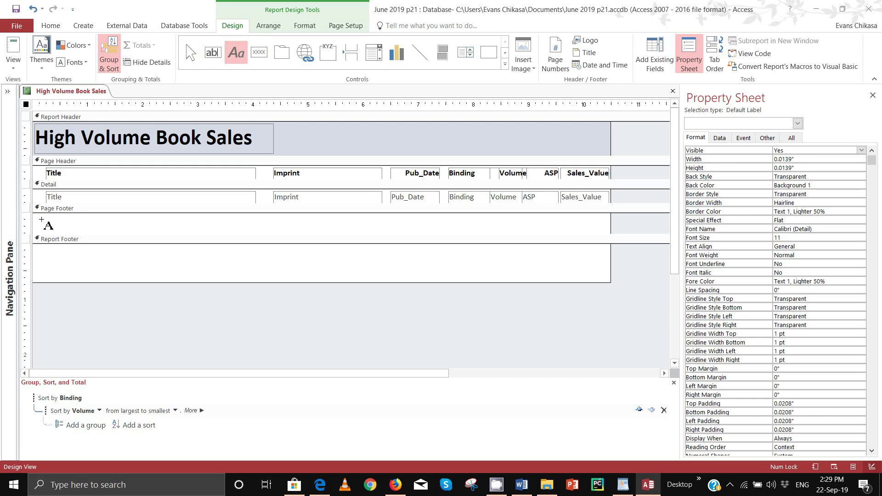
pyautogui.moveTo(42, 219); pyautogui.dragTo(225, 231)
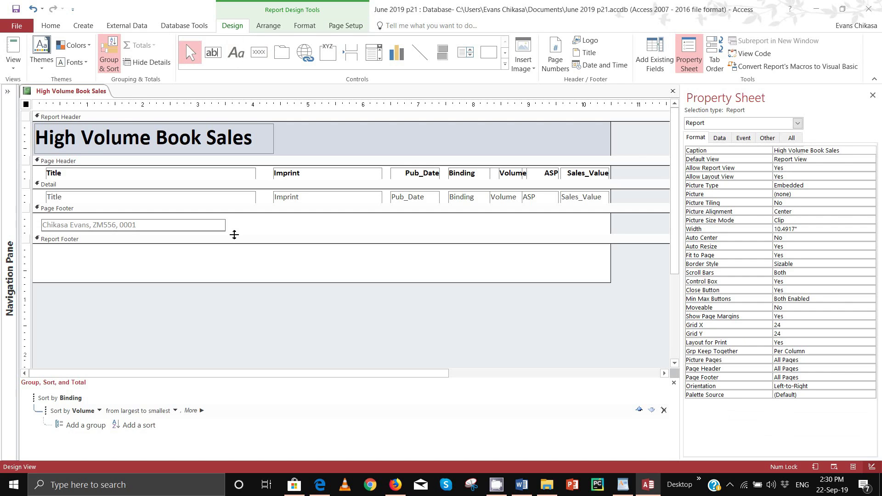
# Step: Check the sorted rows and the footer on both pages in Print Preview and return to Design View
pyautogui.click(13, 63)
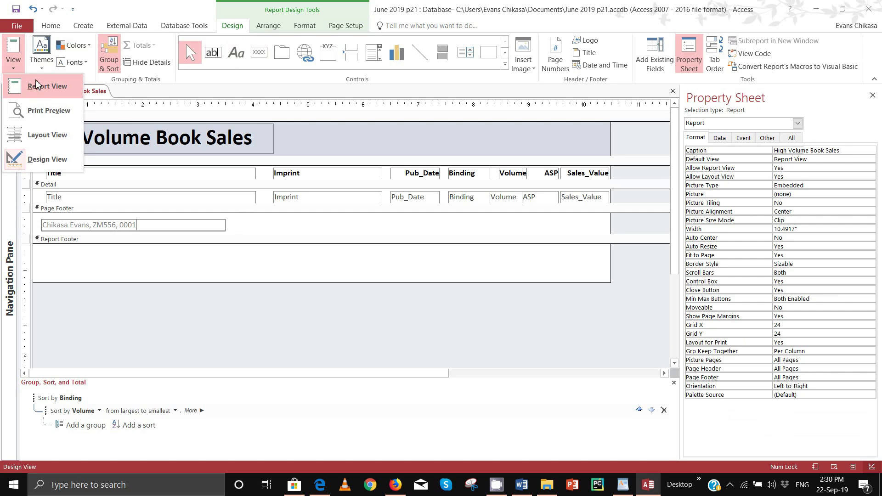
pyautogui.click(45, 118)
pyautogui.scroll(-5, 289, 262)
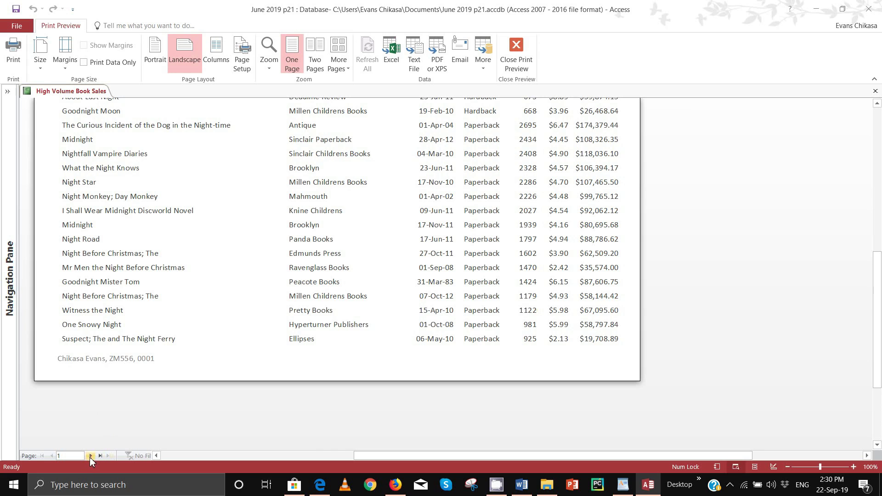
pyautogui.click(91, 456)
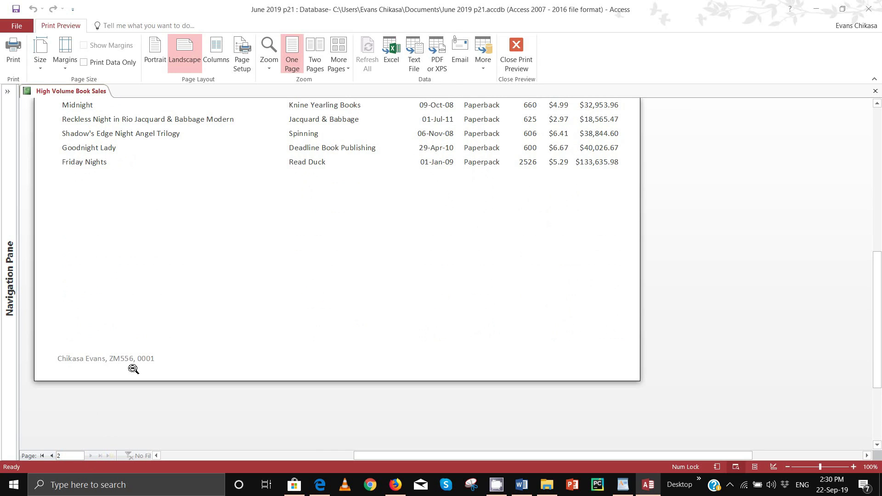
pyautogui.click(51, 456)
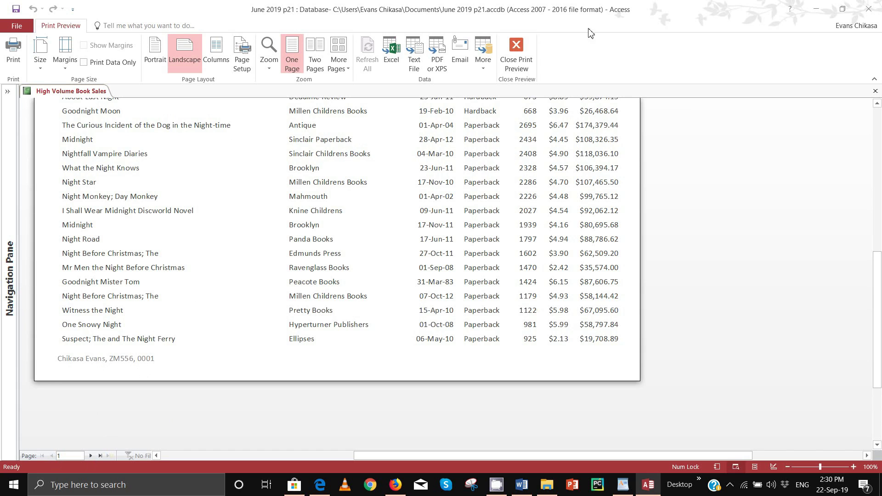
pyautogui.click(517, 54)
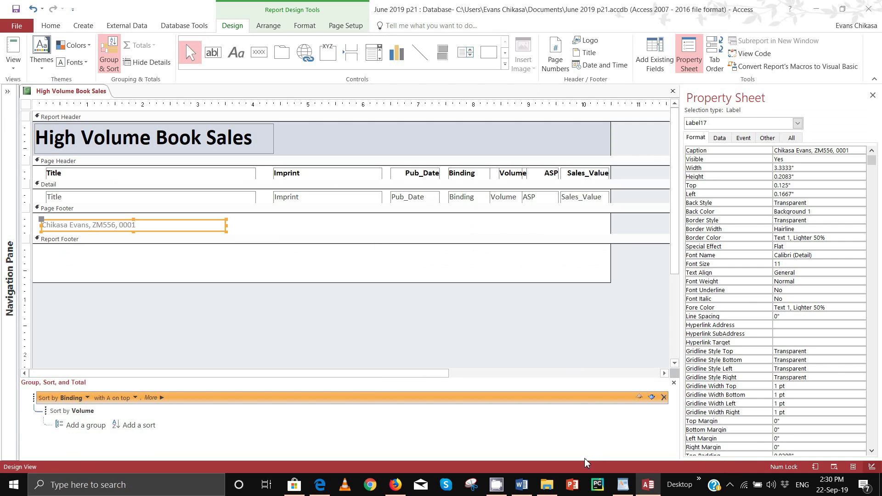
# Step: Read the export instructions of question 26 in the Edge question paper and return to Access
pyautogui.moveTo(320, 486)
pyautogui.click(317, 448)
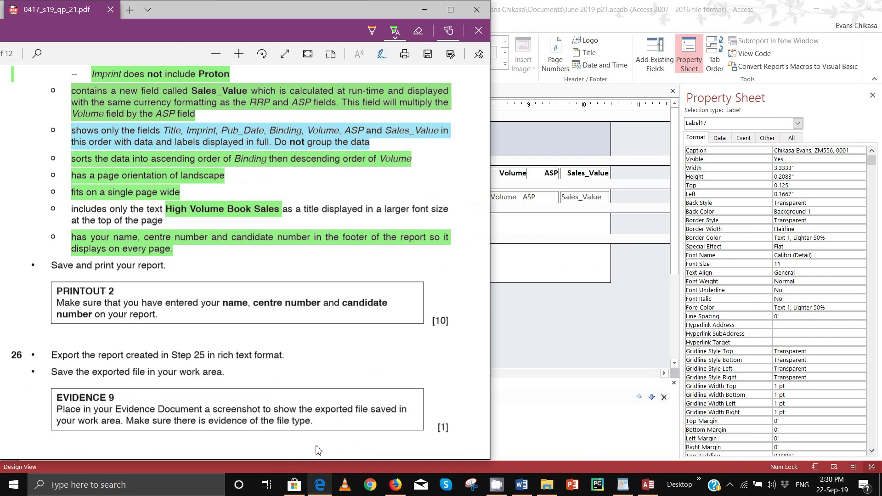
pyautogui.scroll(-3, 192, 307)
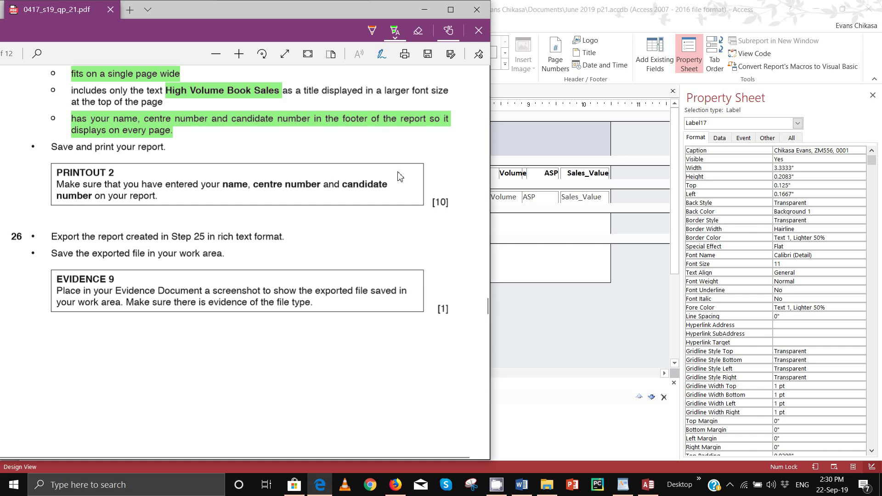
pyautogui.click(663, 15)
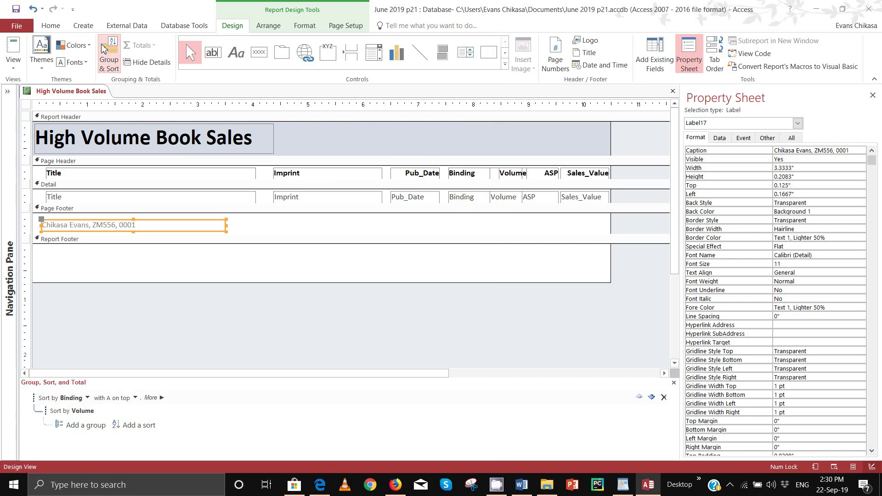
# Step: Save the High Volume Book Sales report and close it
pyautogui.click(116, 28)
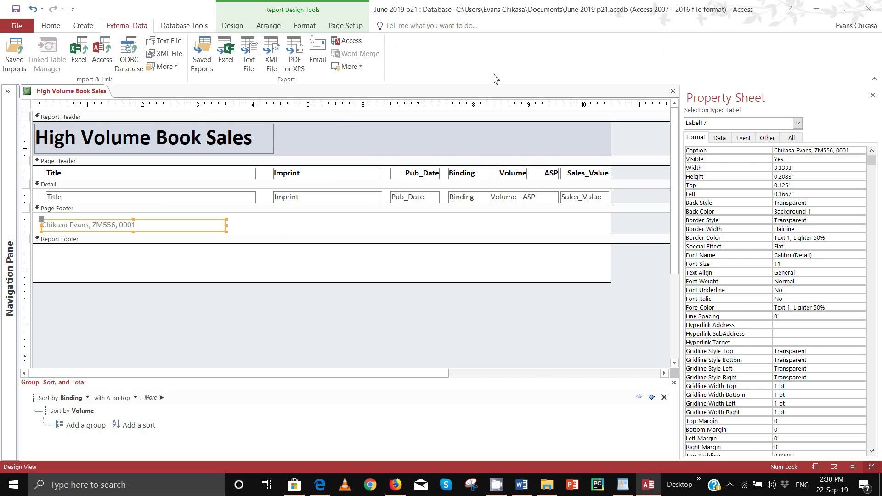
pyautogui.rightClick(57, 95)
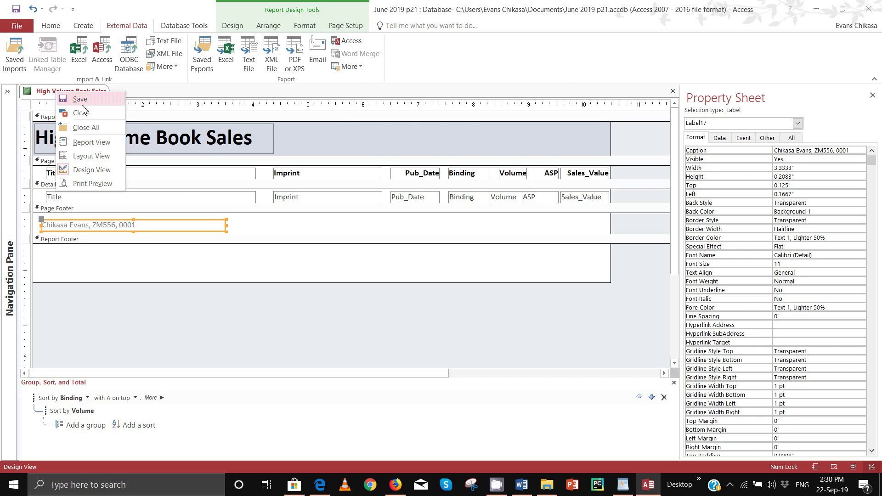
pyautogui.click(77, 96)
pyautogui.rightClick(76, 94)
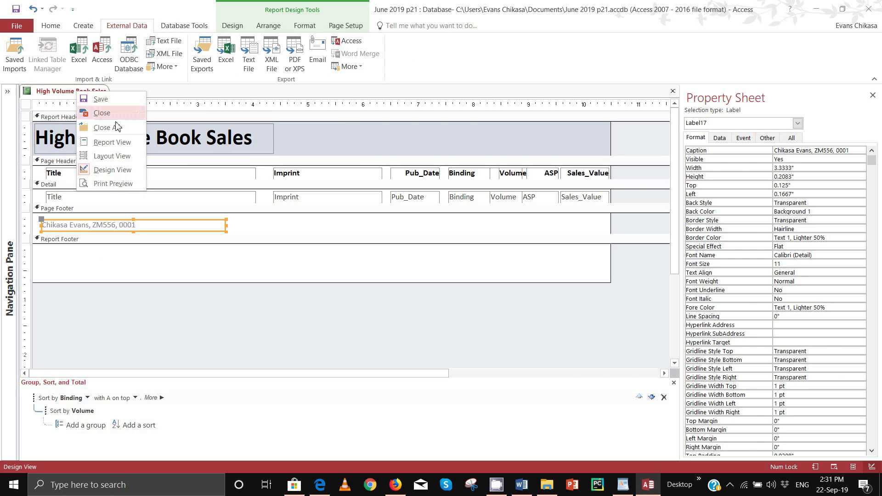
pyautogui.click(94, 119)
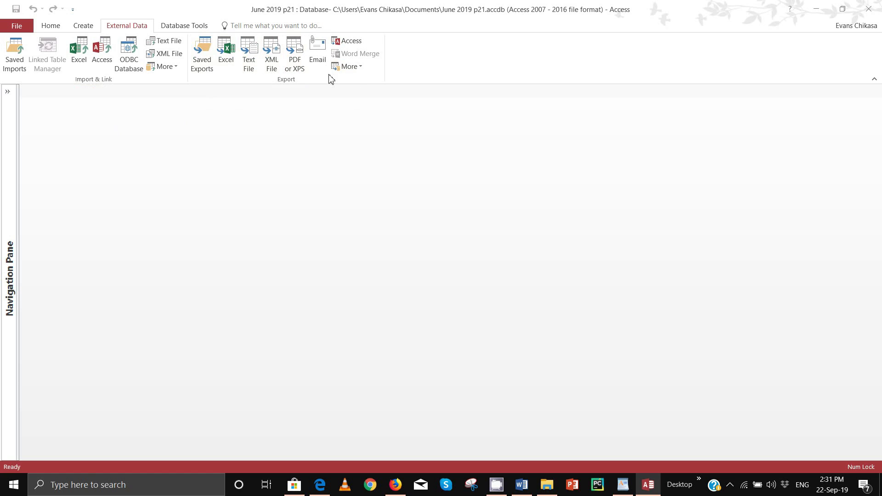
# Step: Export the selected database object in rich text format as BOOK DATA ENTRY FORM.rtf in the 0417_s19_sf_21 folder, without saving the export steps
pyautogui.click(363, 67)
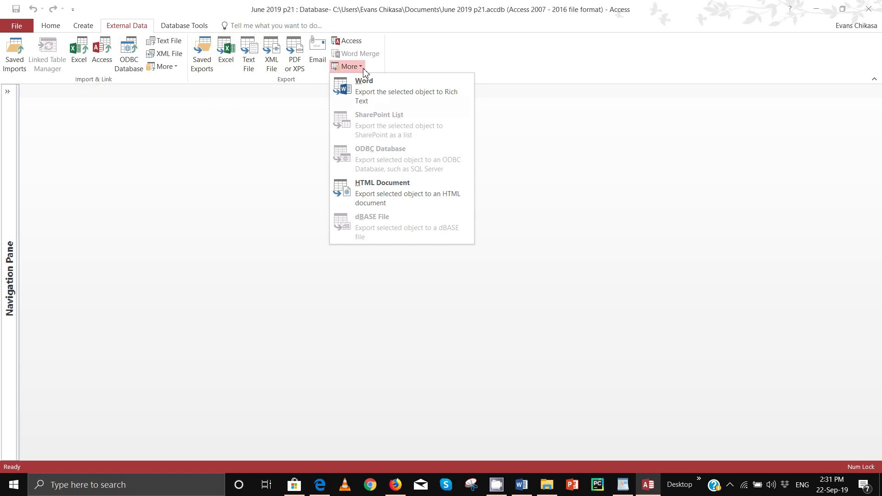
pyautogui.click(404, 103)
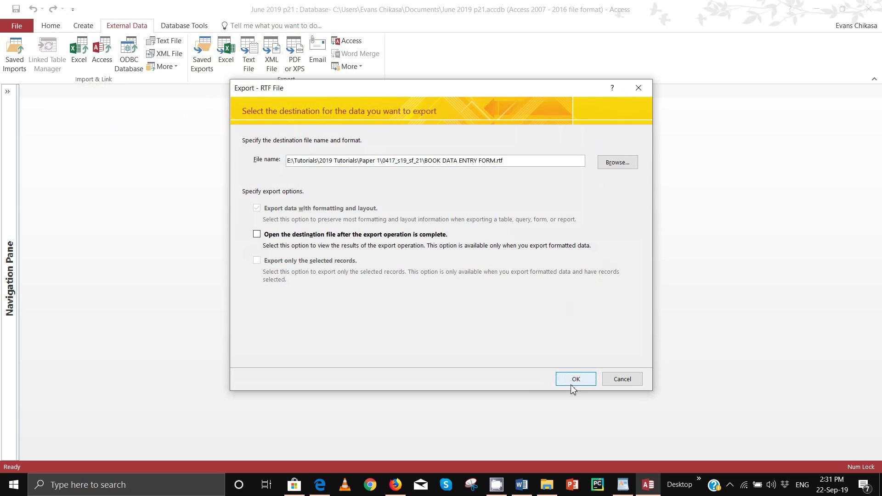
pyautogui.click(590, 382)
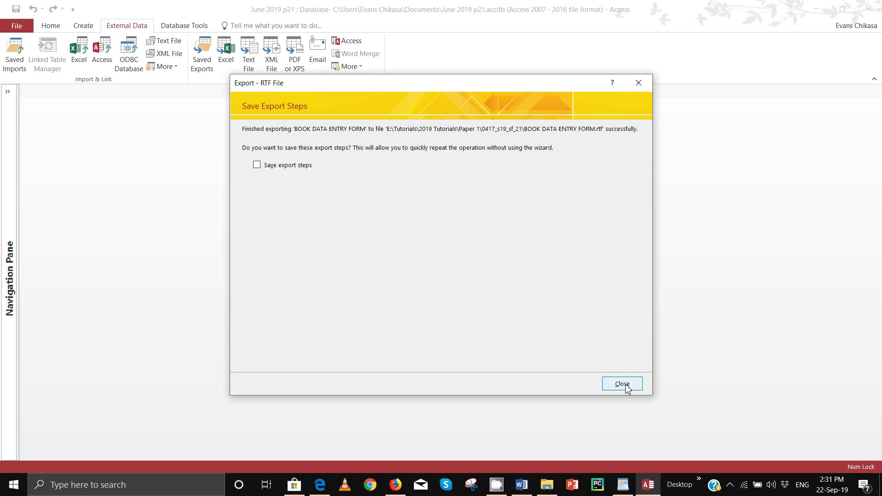
pyautogui.click(623, 385)
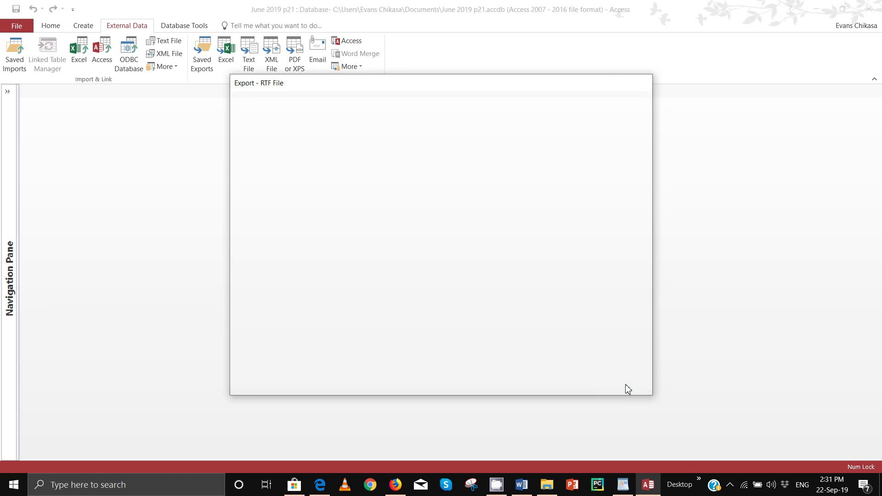
# Step: Switch to the question paper in Edge and highlight the EVIDENCE 9 instruction about the screenshot of the exported file
pyautogui.click(320, 485)
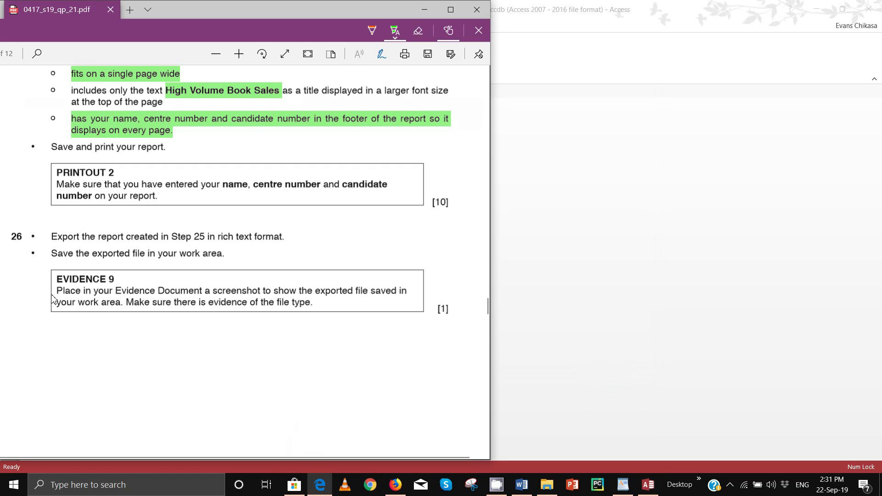
pyautogui.moveTo(56, 291); pyautogui.dragTo(301, 306)
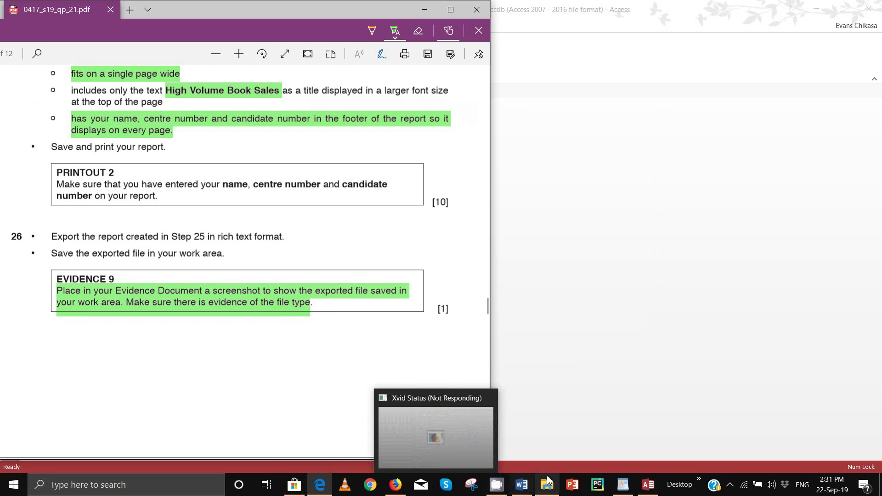
# Step: Bring up the 0417_s19_sf_21 folder in File Explorer and enlarge its window and Name column so full file names, types and sizes show
pyautogui.moveTo(548, 485)
pyautogui.click(551, 454)
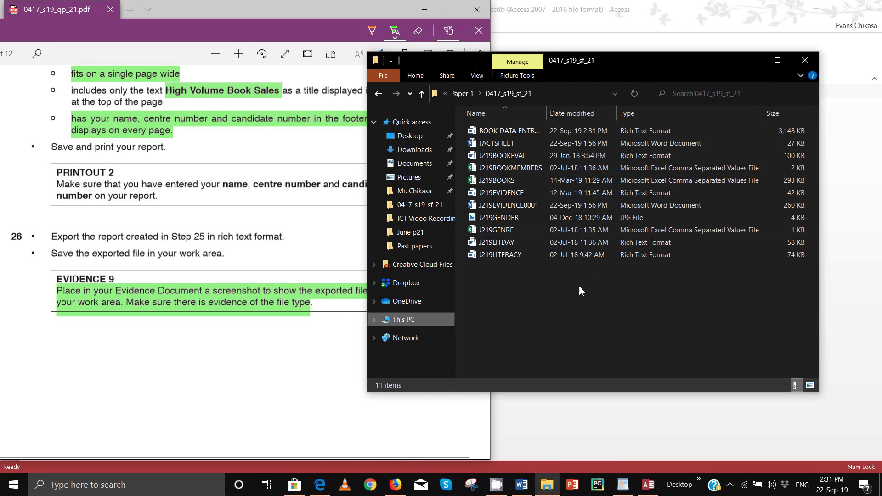
pyautogui.doubleClick(549, 117)
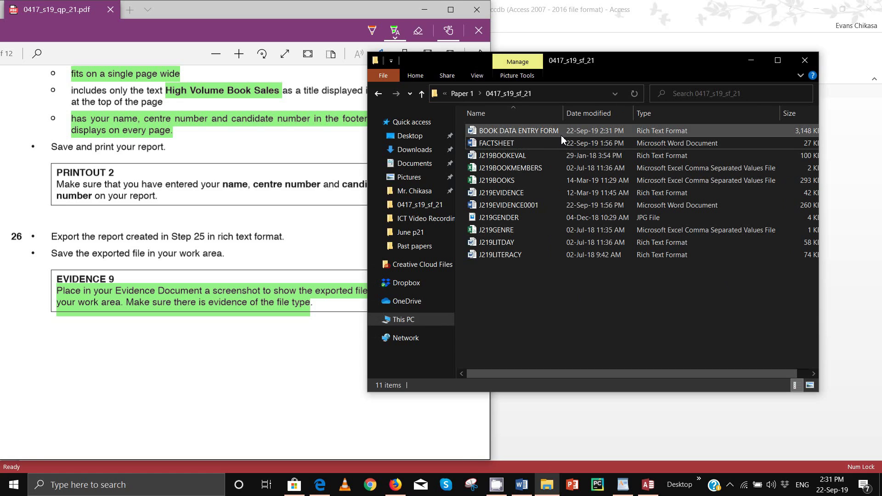
pyautogui.moveTo(594, 59); pyautogui.dragTo(512, 59)
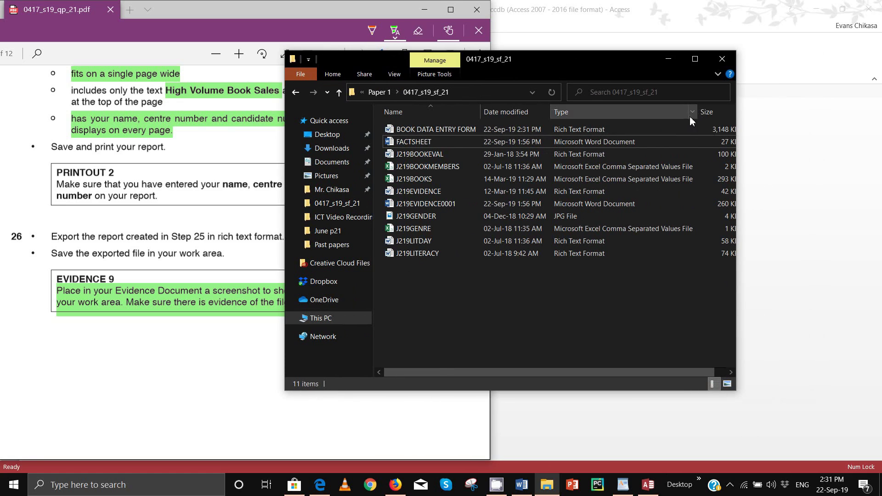
pyautogui.moveTo(738, 108); pyautogui.dragTo(783, 108)
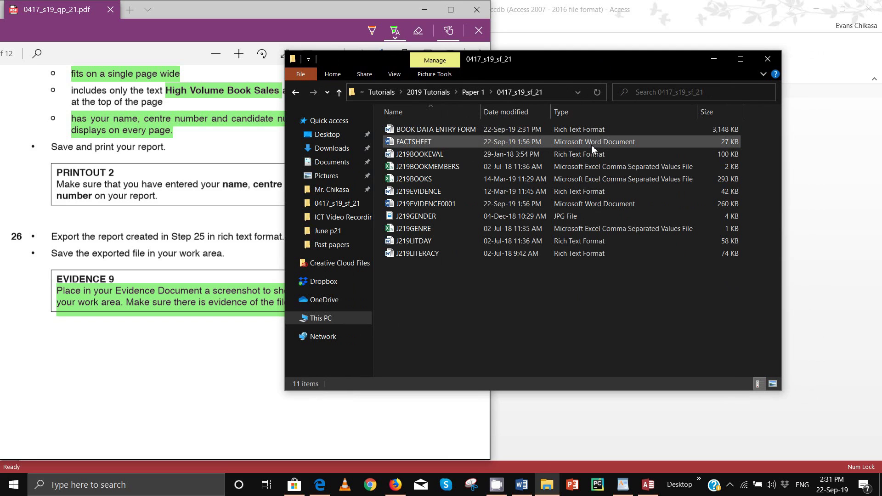
# Step: Capture the folder window with its file list and paste the screenshot under the Step 26 - EVIDENCE 9 heading in the Word document J219EVIDENCE0001
pyautogui.press('super+shift+s')
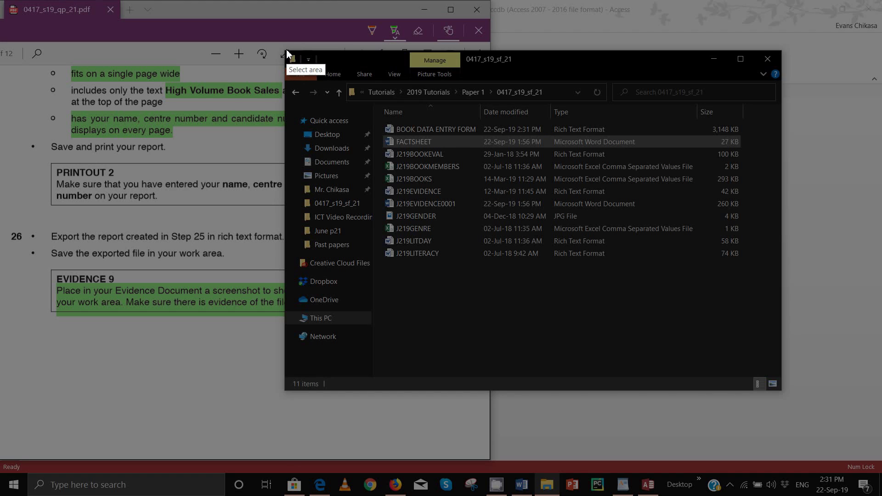
pyautogui.moveTo(286, 49)
pyautogui.mouseDown()
pyautogui.moveTo(592, 150)
pyautogui.moveTo(731, 229)
pyautogui.moveTo(781, 274)
pyautogui.mouseUp()
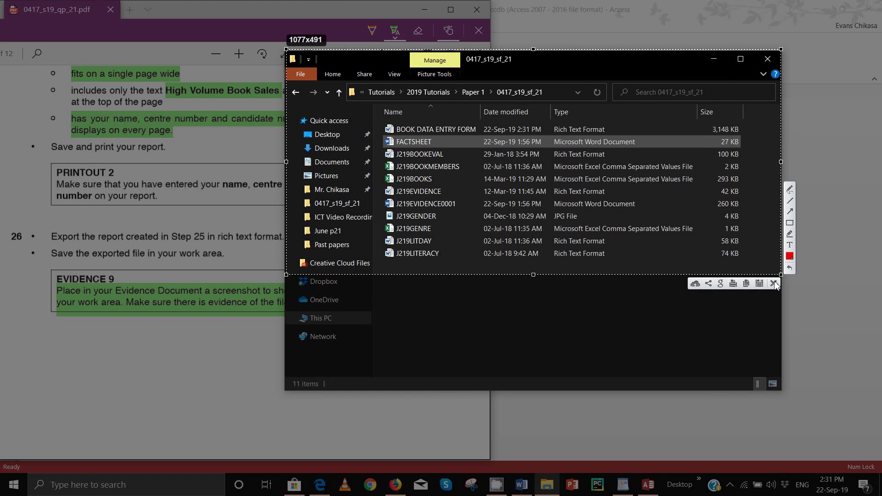
pyautogui.click(746, 283)
pyautogui.click(513, 485)
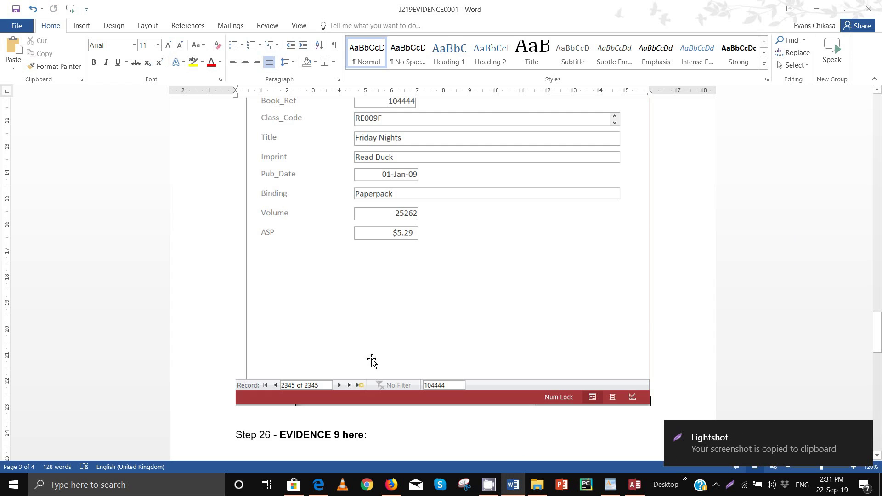
pyautogui.scroll(-5, 372, 361)
pyautogui.click(322, 235)
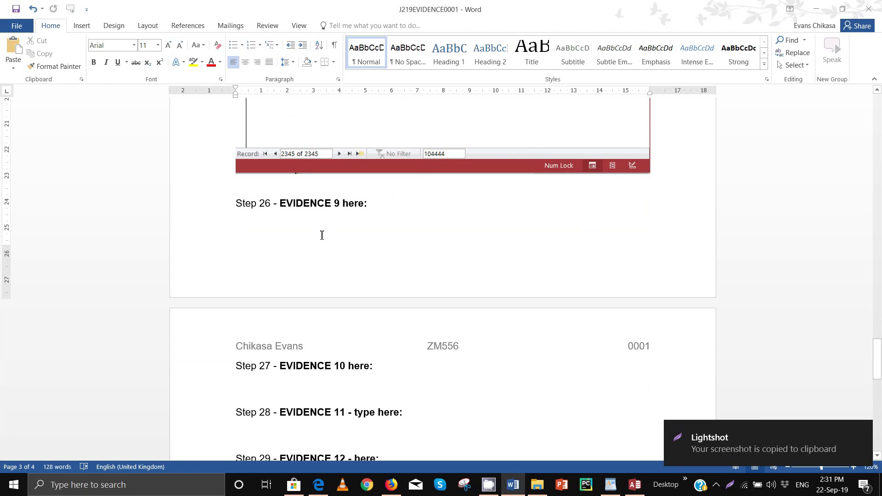
pyautogui.hotkey('ctrl', 'v')
# Step: Push the Step 26 - EVIDENCE 9 heading onto the next page with blank lines so it sits directly above its screenshot
pyautogui.scroll(2, 250, 298)
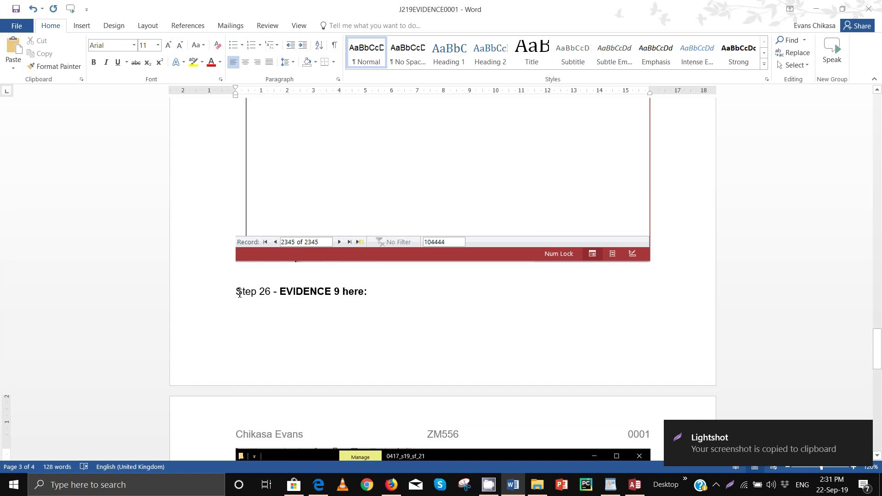
pyautogui.click(239, 293)
pyautogui.press('Return')
pyautogui.press('Return')
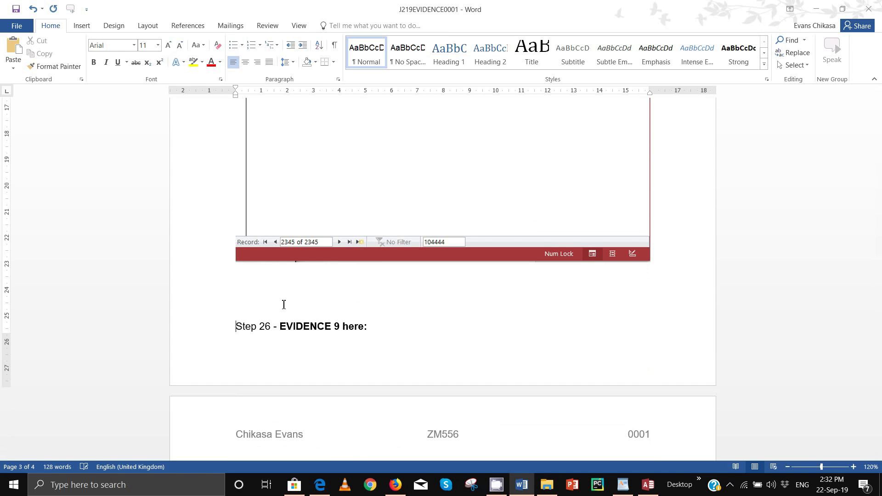
pyautogui.press('Return')
pyautogui.scroll(-4, 315, 291)
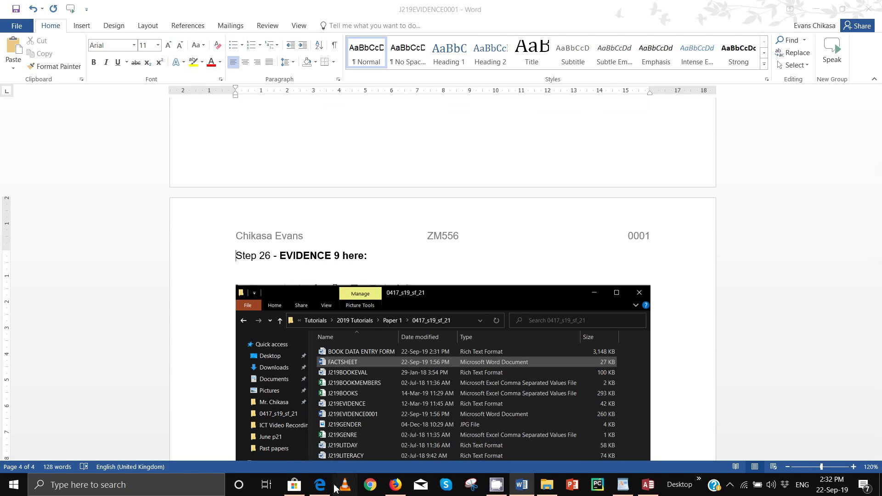
# Step: Return to the question paper in Edge and read the requirements of questions 27 and 28
pyautogui.click(344, 485)
pyautogui.click(320, 484)
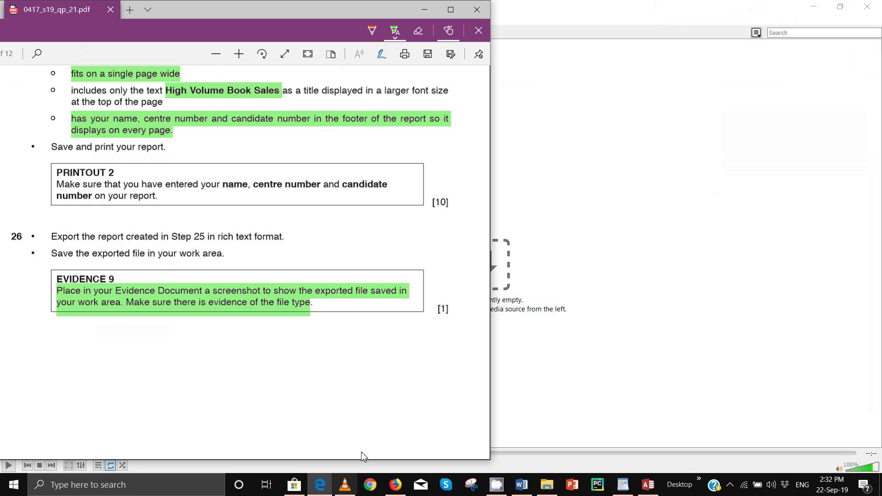
pyautogui.click(875, 5)
pyautogui.scroll(-1, 216, 262)
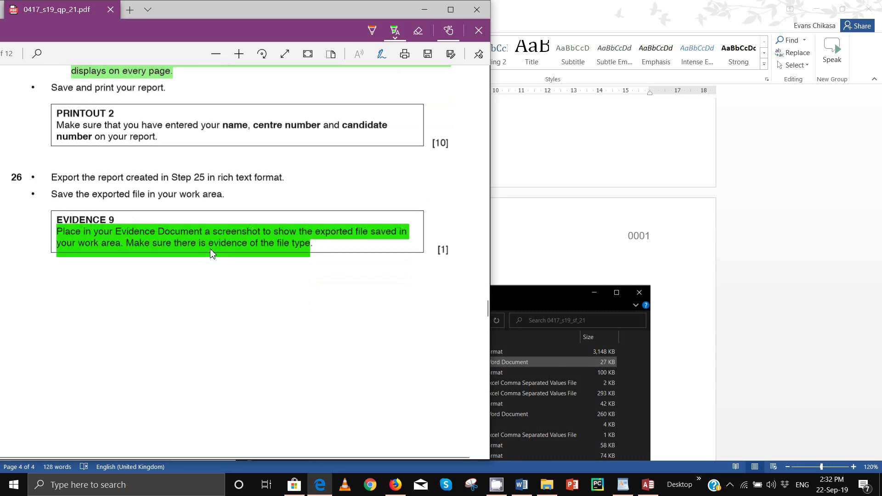
pyautogui.scroll(-3, 213, 253)
pyautogui.scroll(-1, 223, 242)
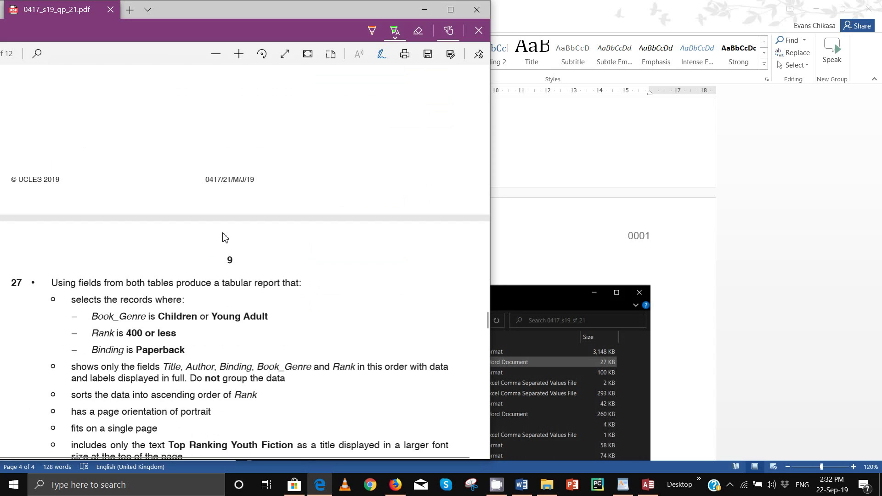
pyautogui.scroll(-6, 224, 238)
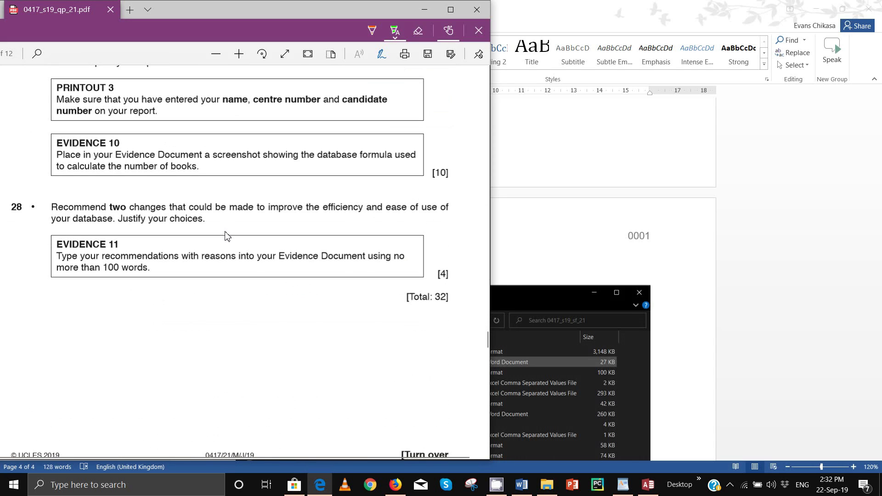
pyautogui.scroll(3, 227, 236)
pyautogui.scroll(1, 227, 236)
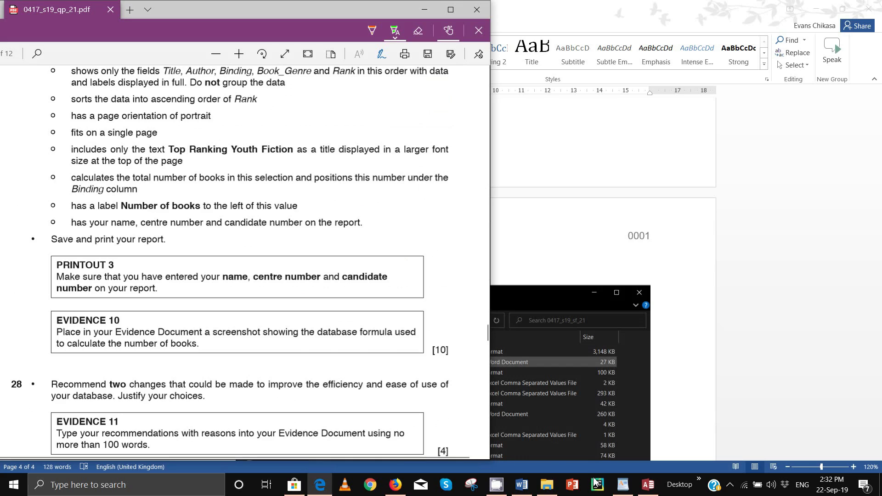
pyautogui.click(729, 487)
pyautogui.click(719, 393)
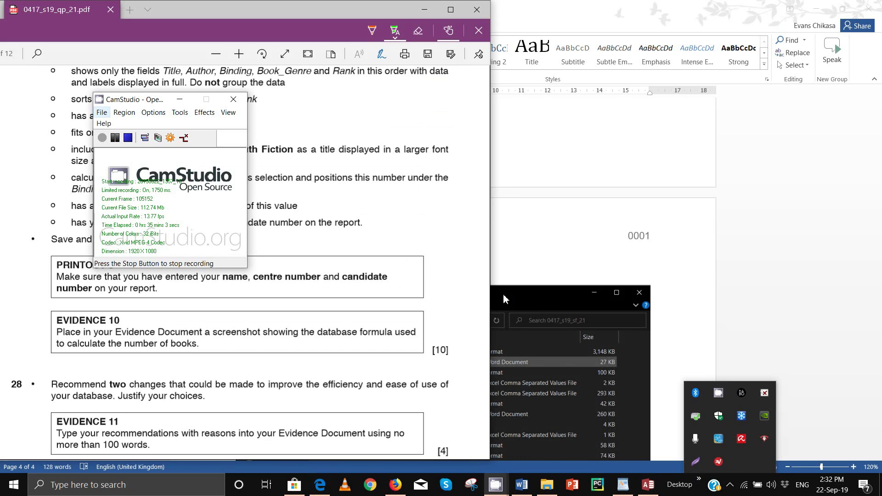
pyautogui.click(192, 245)
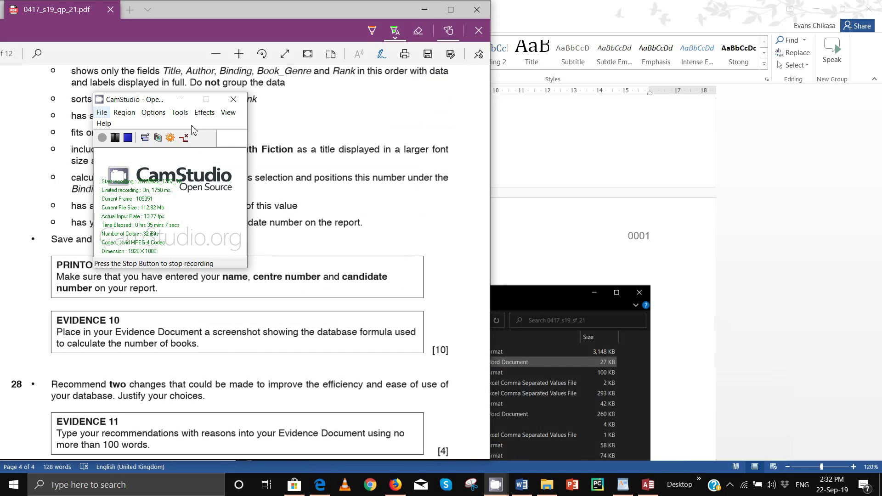
pyautogui.click(180, 99)
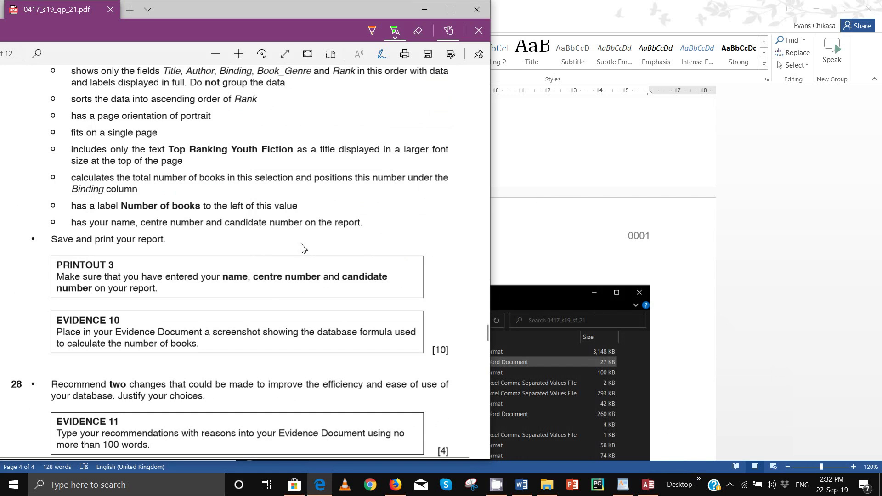
pyautogui.click(730, 485)
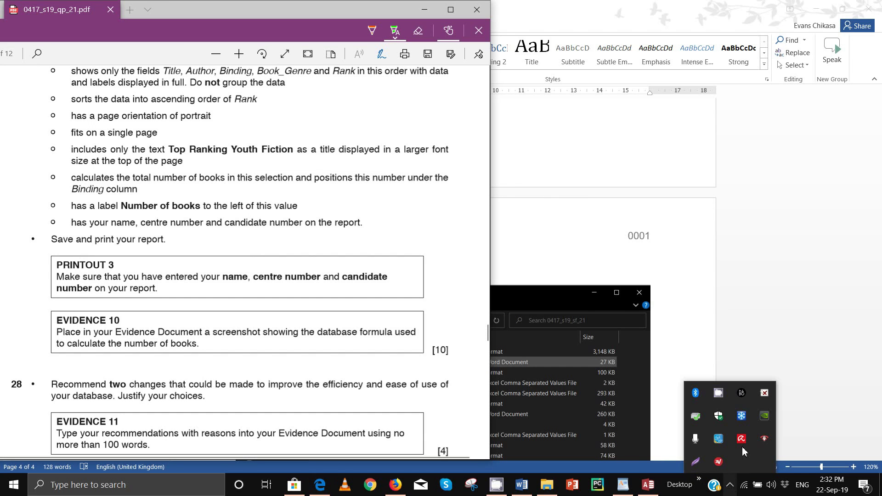
pyautogui.click(719, 393)
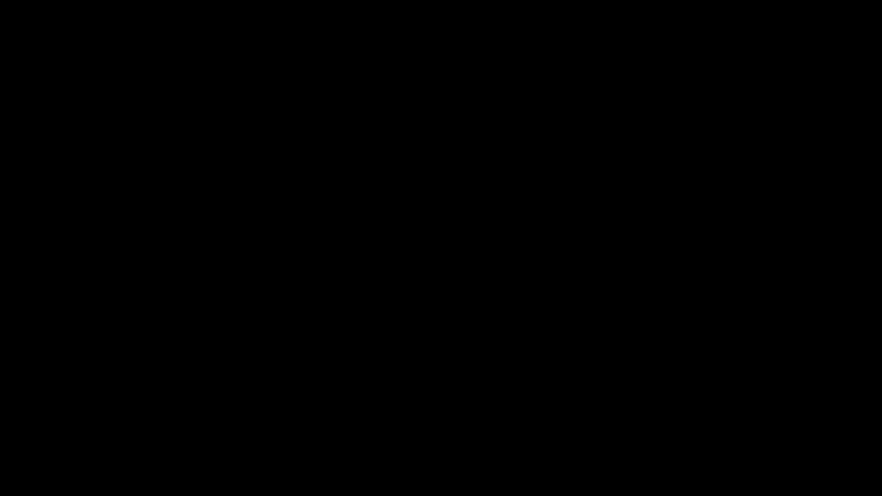